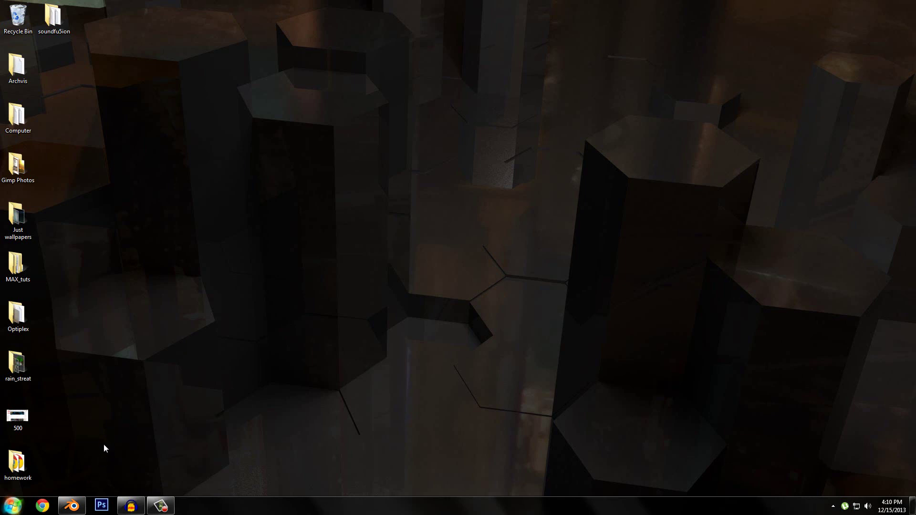
# Step: Switch to Blender and add a Landscape mesh at the centre of the empty scene
pyautogui.click(72, 505)
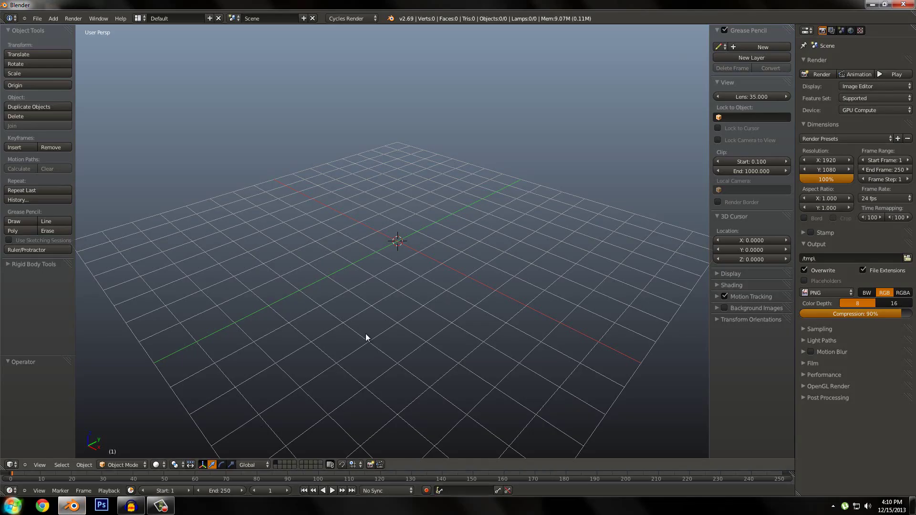
pyautogui.moveTo(433, 314); pyautogui.dragTo(351, 288, button='middle')
pyautogui.hotkey('shift', 'a')
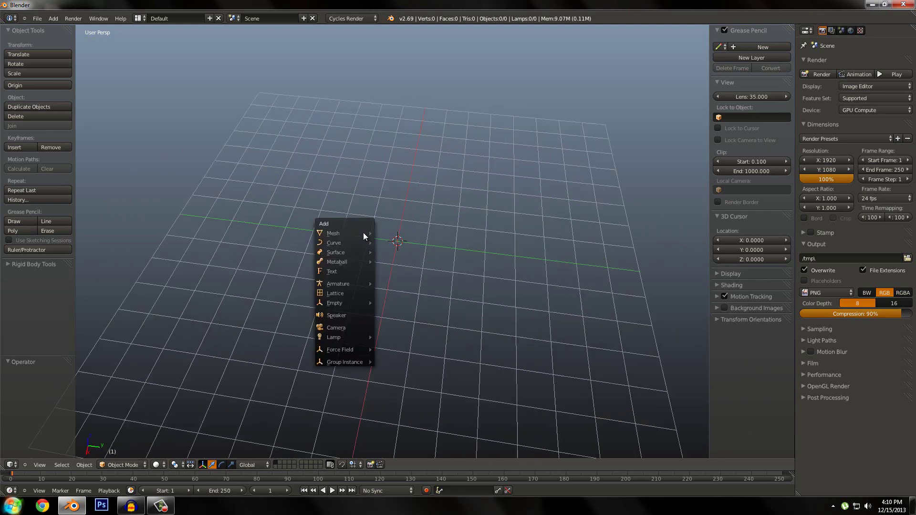
pyautogui.moveTo(368, 234)
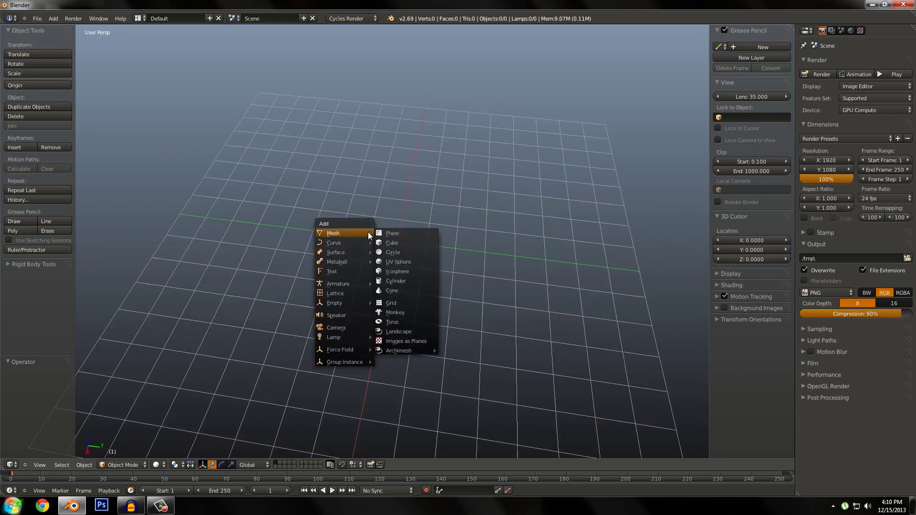
pyautogui.click(402, 331)
pyautogui.moveTo(322, 301); pyautogui.dragTo(305, 332, button='middle')
pyautogui.scroll(8, 444, 277)
# Step: Set the landscape's subdivisions to 128
pyautogui.moveTo(72, 378); pyautogui.dragTo(71, 391)
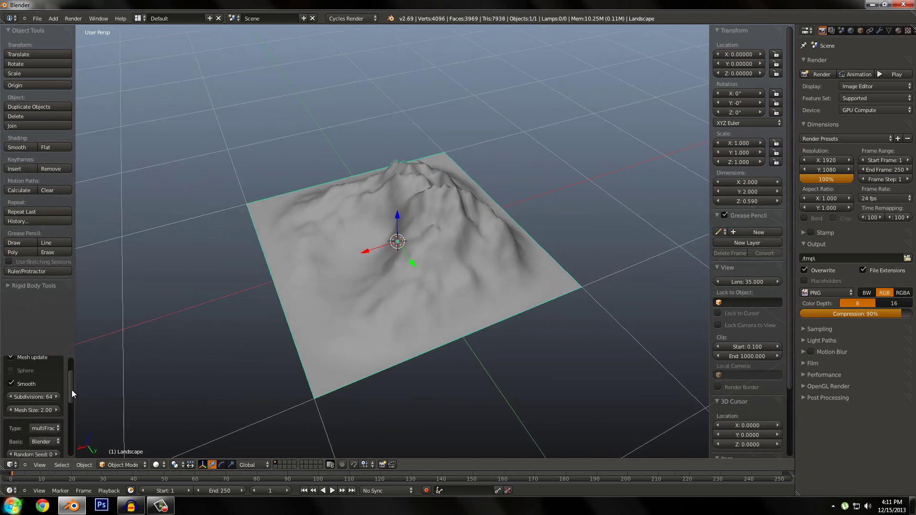
pyautogui.click(26, 391)
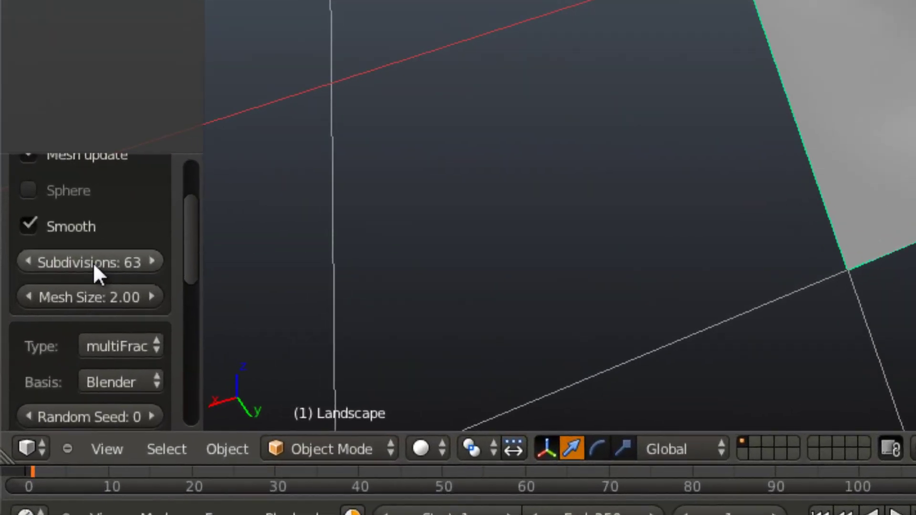
pyautogui.click(93, 263)
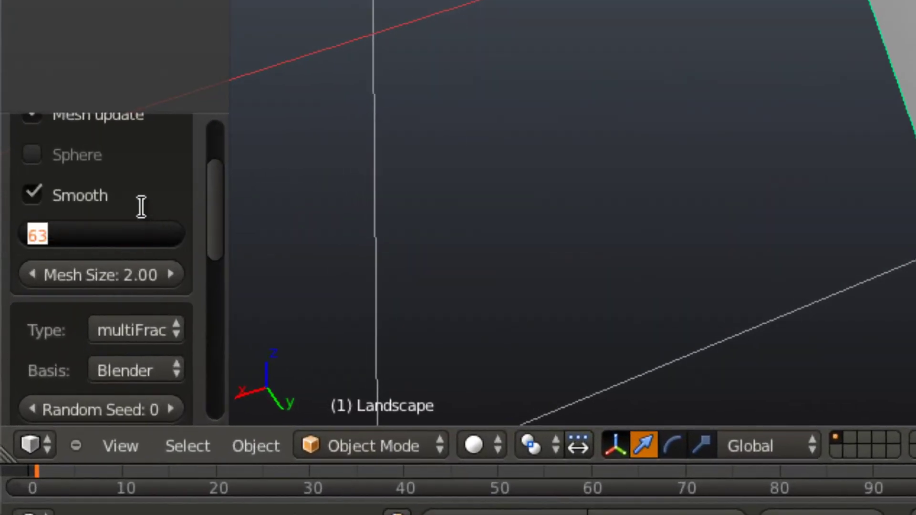
pyautogui.write('128')
pyautogui.press('Return')
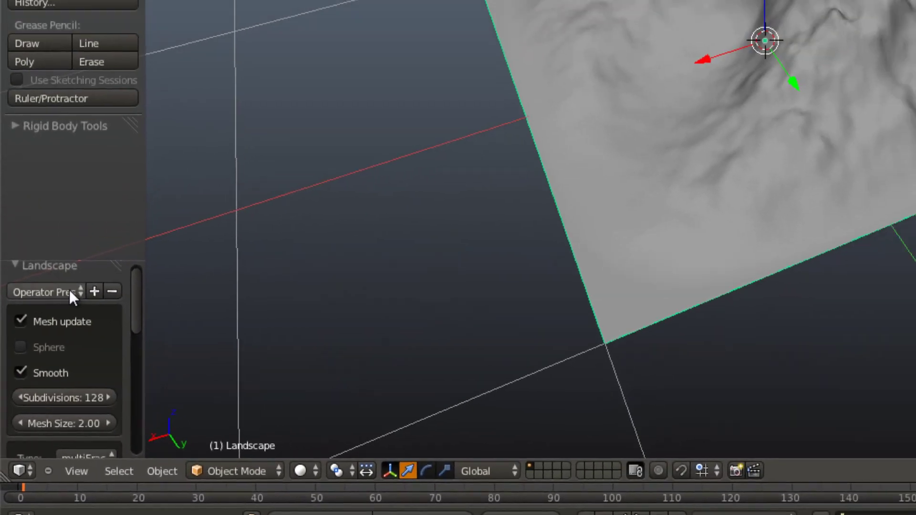
# Step: Change the landscape's noise type to ridgedMFractal
pyautogui.click(67, 324)
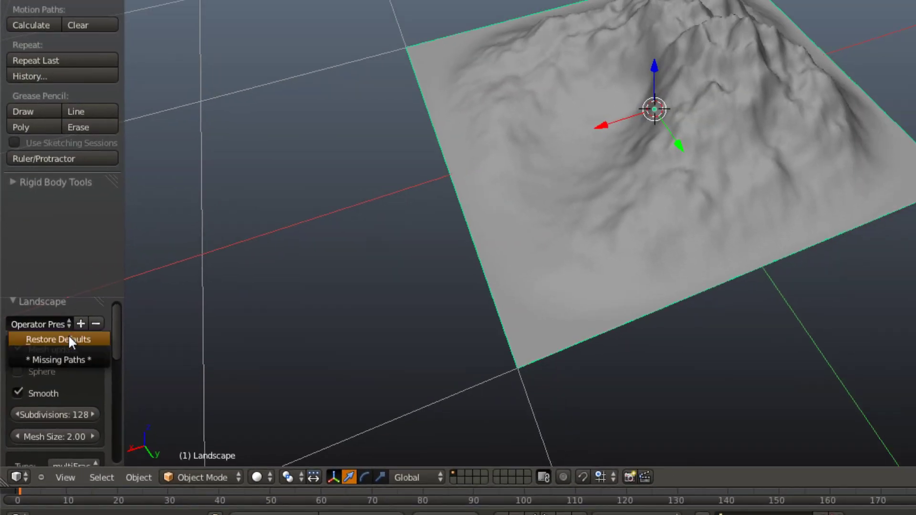
pyautogui.moveTo(117, 350); pyautogui.dragTo(122, 383)
pyautogui.click(86, 318)
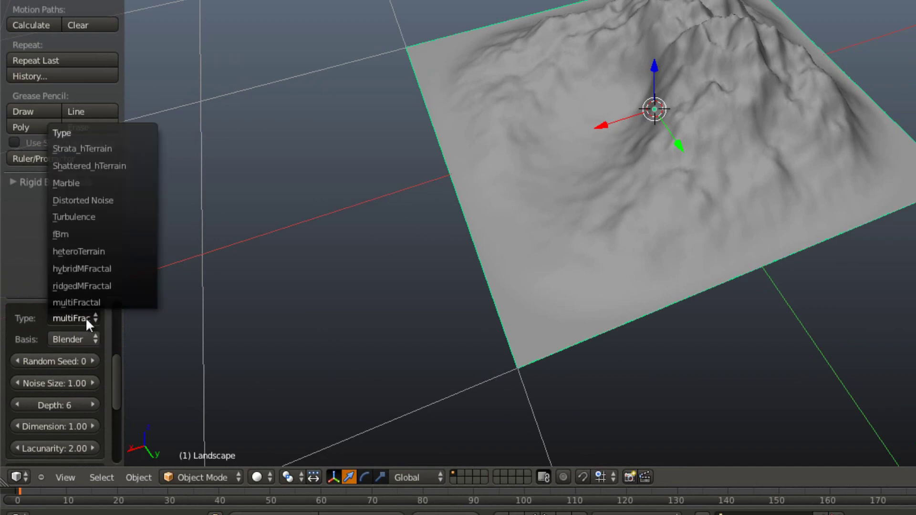
pyautogui.click(105, 286)
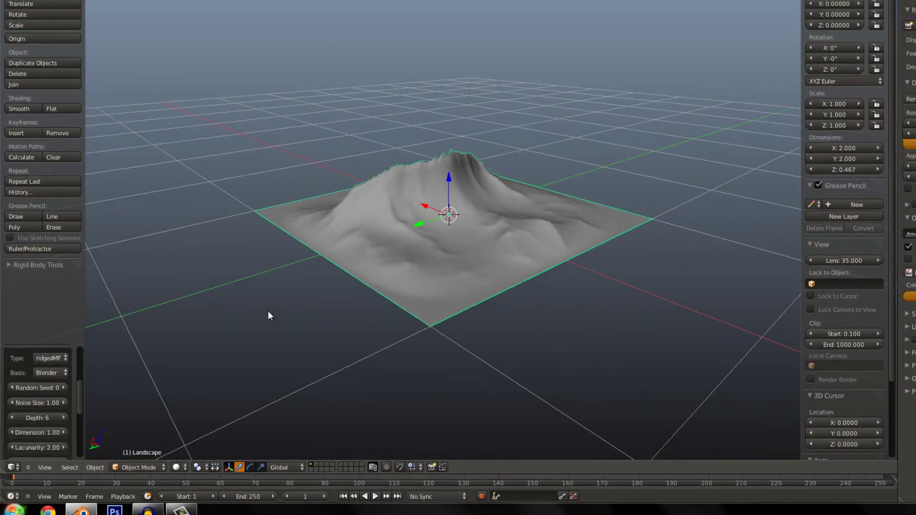
# Step: Examine the terrain's ridge and slopes up close and from several sides
pyautogui.scroll(5, 268, 312)
pyautogui.moveTo(268, 311); pyautogui.dragTo(231, 364, button='middle')
pyautogui.scroll(-5, 383, 329)
pyautogui.moveTo(401, 351); pyautogui.dragTo(383, 330, button='middle')
pyautogui.scroll(4, 423, 354)
pyautogui.moveTo(473, 329); pyautogui.dragTo(528, 272, button='middle')
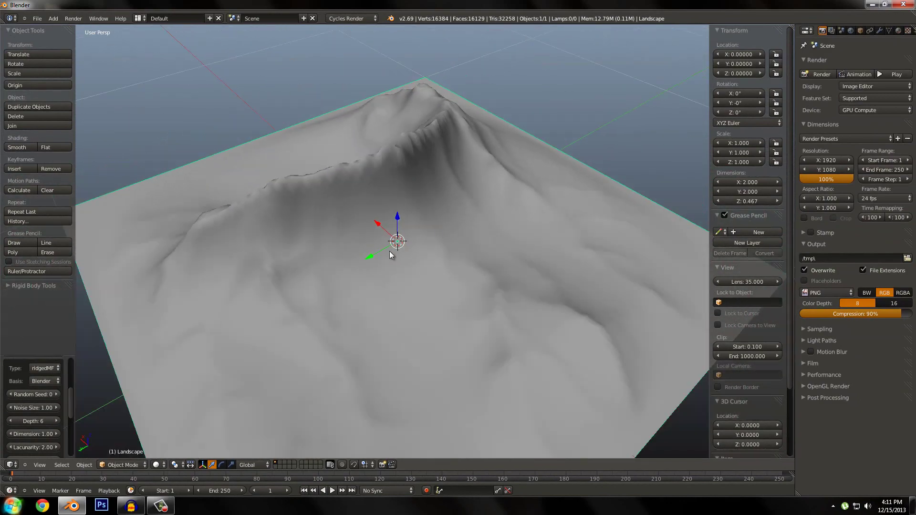
pyautogui.scroll(-3, 477, 276)
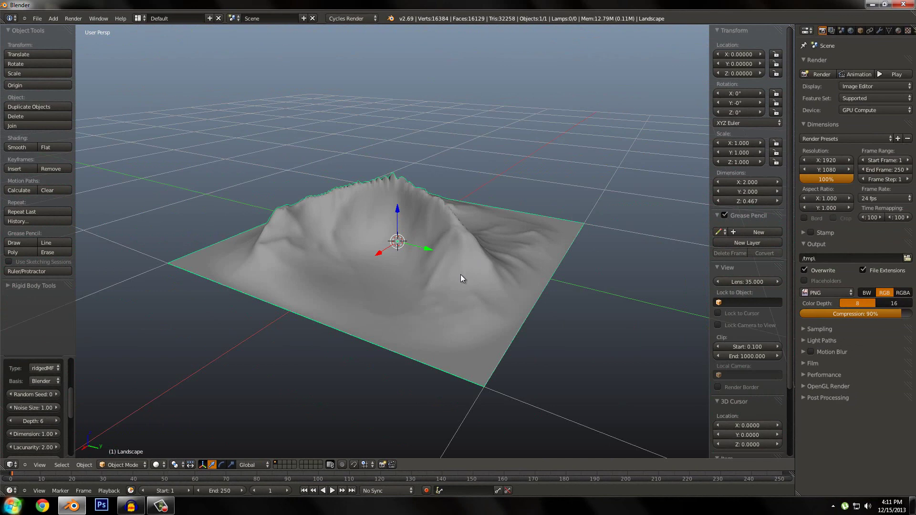
pyautogui.moveTo(461, 277); pyautogui.dragTo(367, 296, button='middle')
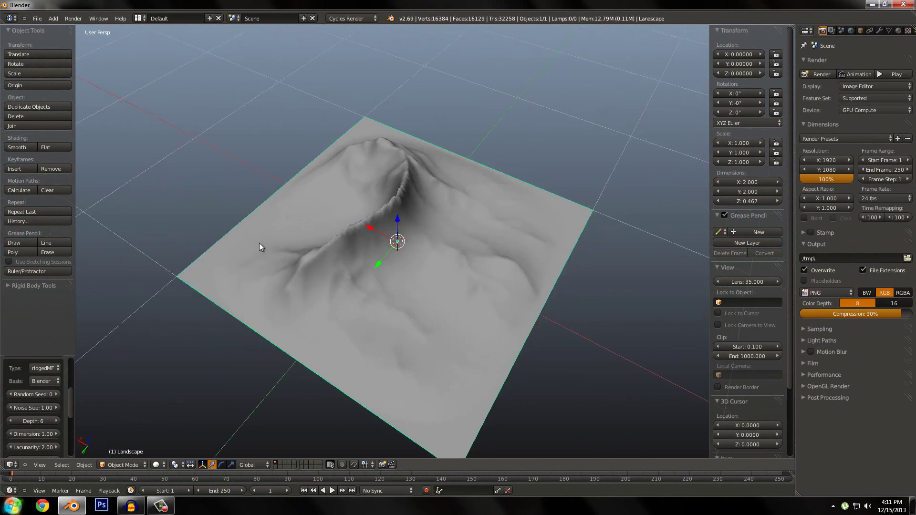
pyautogui.moveTo(348, 332); pyautogui.dragTo(411, 261, button='middle')
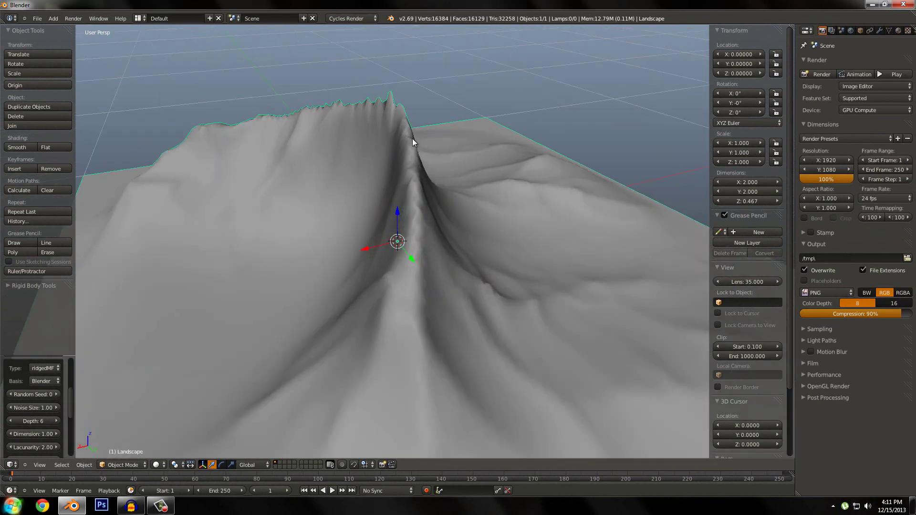
pyautogui.moveTo(380, 167); pyautogui.dragTo(411, 206, button='middle')
pyautogui.moveTo(416, 332); pyautogui.dragTo(401, 343, button='middle')
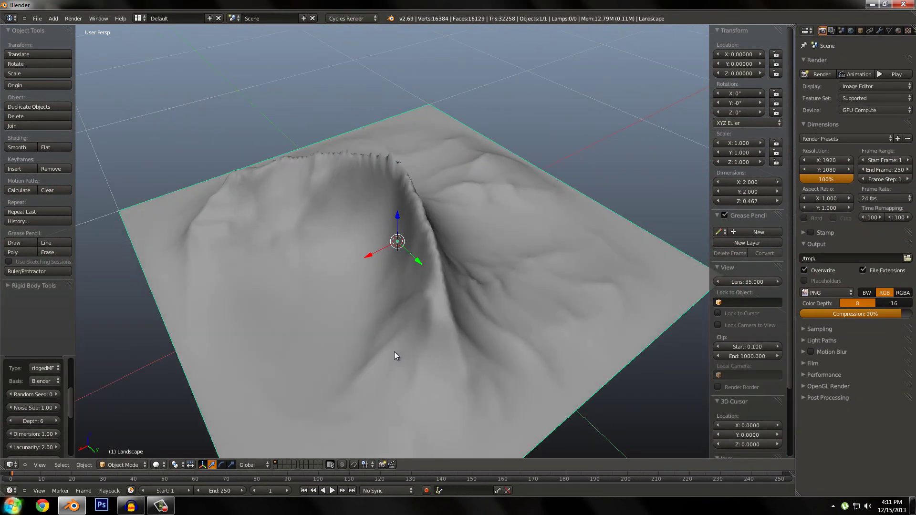
pyautogui.moveTo(409, 339); pyautogui.dragTo(343, 340, button='middle')
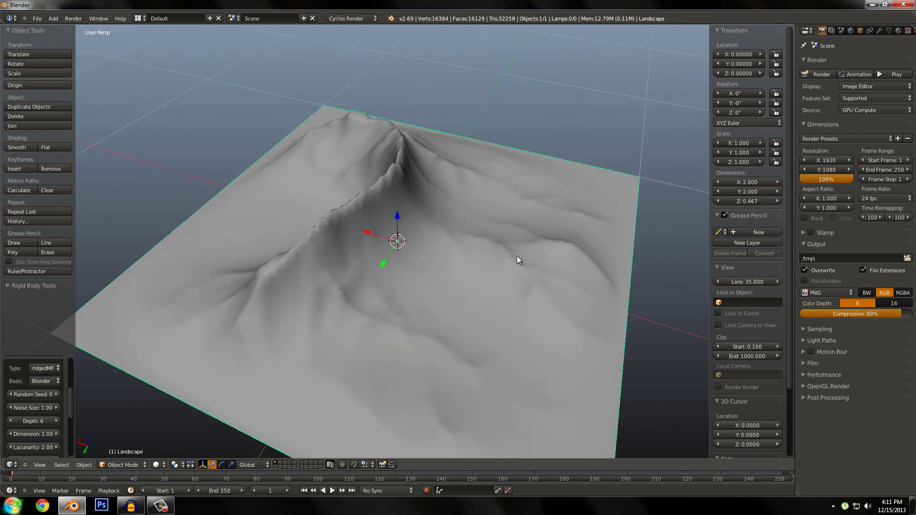
pyautogui.moveTo(341, 348); pyautogui.dragTo(406, 336, button='middle')
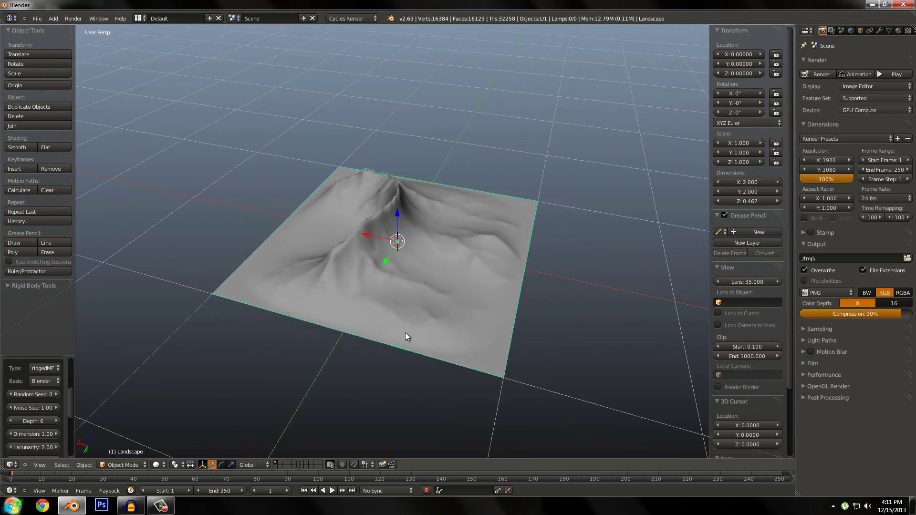
pyautogui.moveTo(328, 336); pyautogui.dragTo(397, 347, button='middle')
pyautogui.scroll(4, 401, 350)
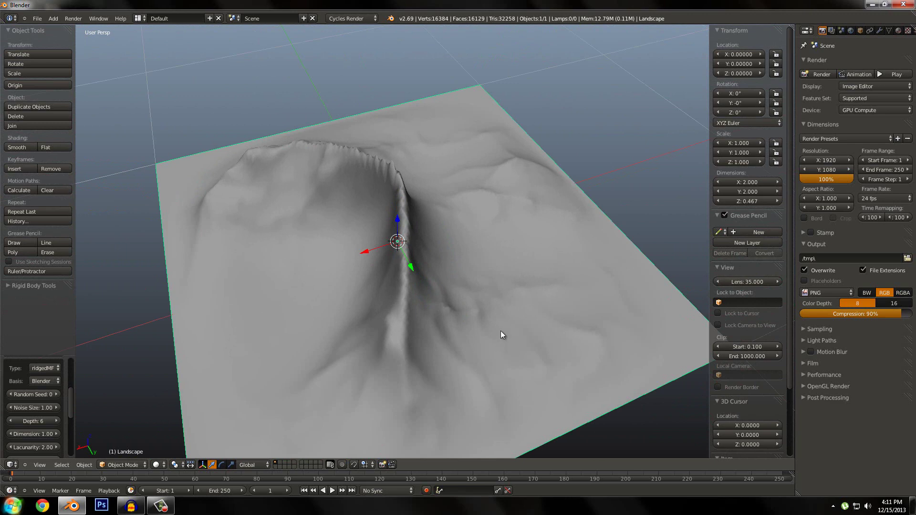
# Step: View the landscape from the top in orthographic projection and open a UV/Image Editor in a new area split off beside it
pyautogui.press('KP_7')
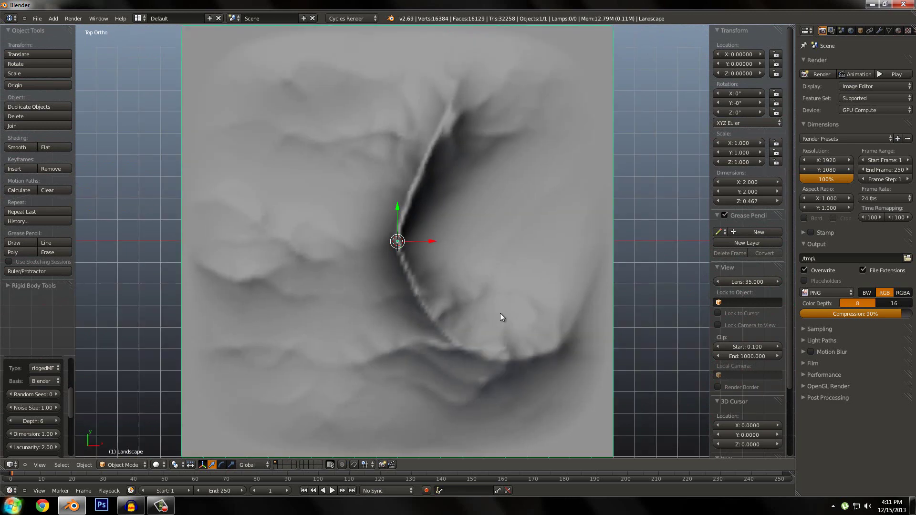
pyautogui.press('KP_5')
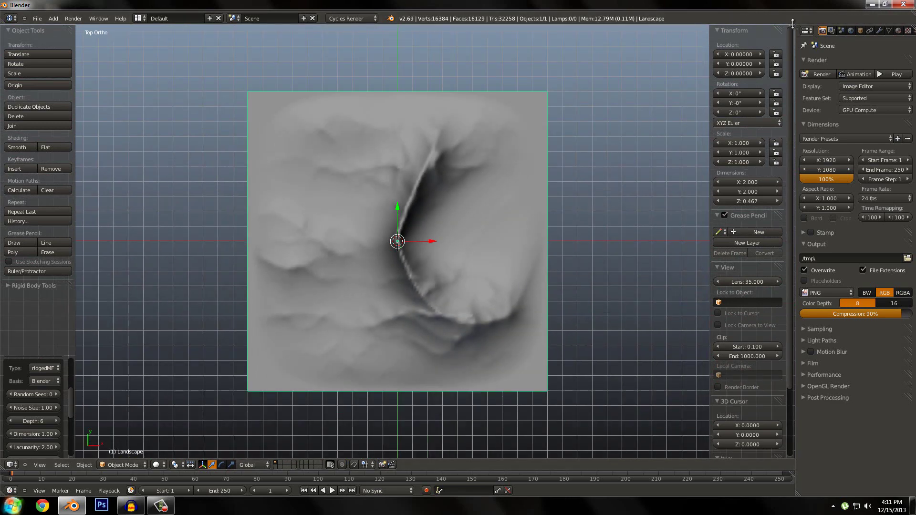
pyautogui.moveTo(792, 24); pyautogui.dragTo(603, 32)
pyautogui.click(616, 465)
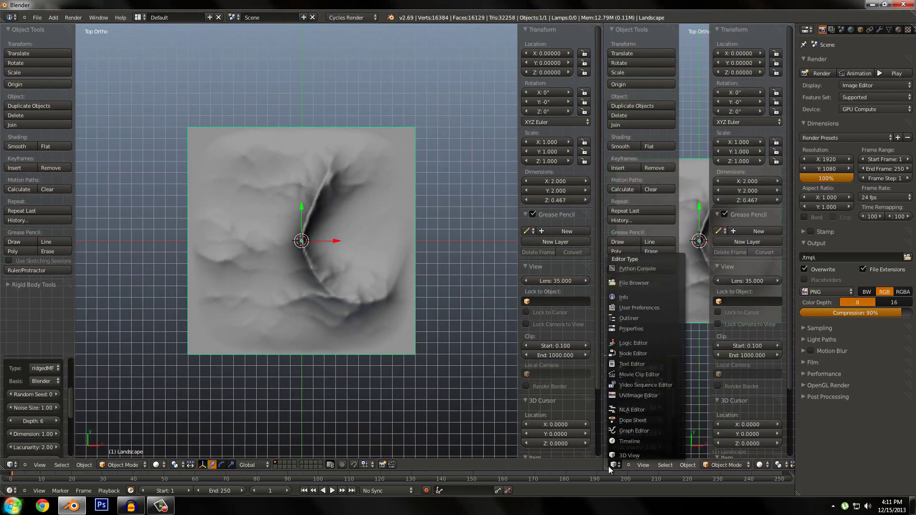
pyautogui.click(627, 401)
pyautogui.scroll(1, 650, 414)
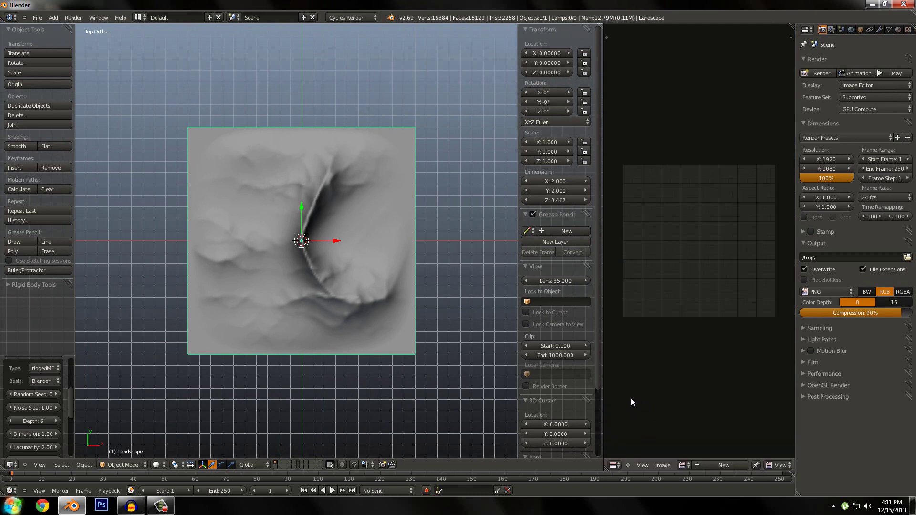
# Step: Create a blank 2048 × 2048 image filled with dark grey, RGB 0.117 each
pyautogui.click(697, 465)
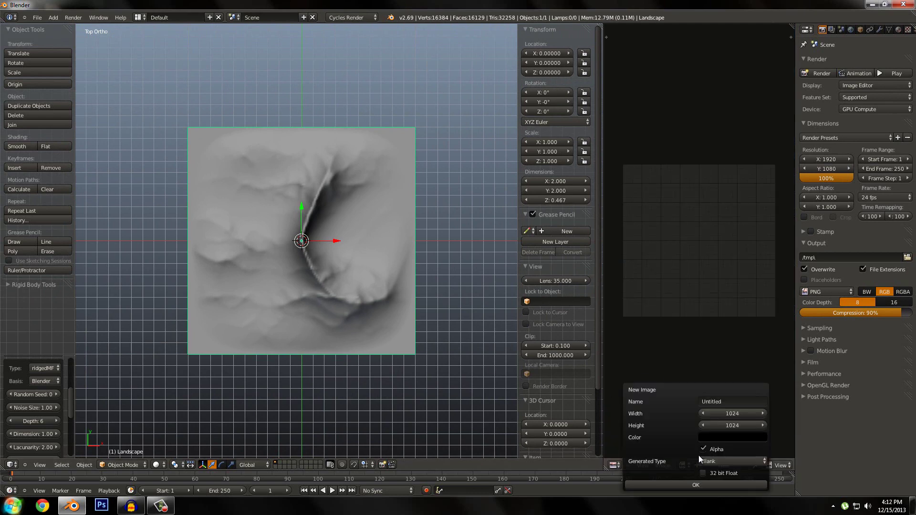
pyautogui.click(733, 414)
pyautogui.write('2048')
pyautogui.press('Tab')
pyautogui.write('20')
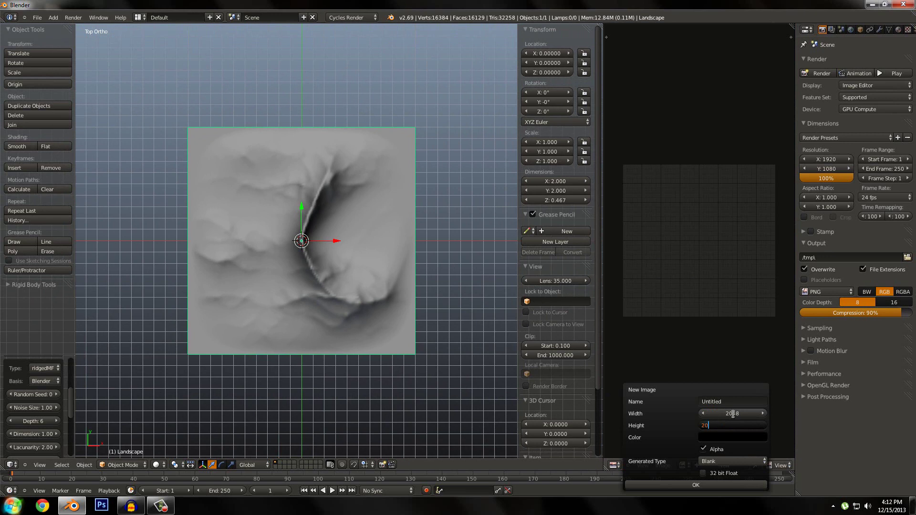
pyautogui.write('48')
pyautogui.press('Return')
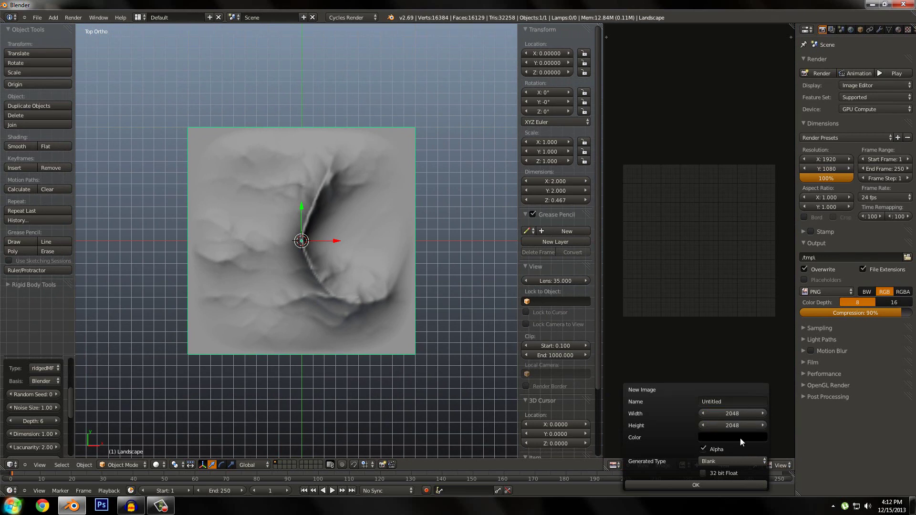
pyautogui.click(747, 437)
pyautogui.moveTo(781, 368); pyautogui.dragTo(783, 362)
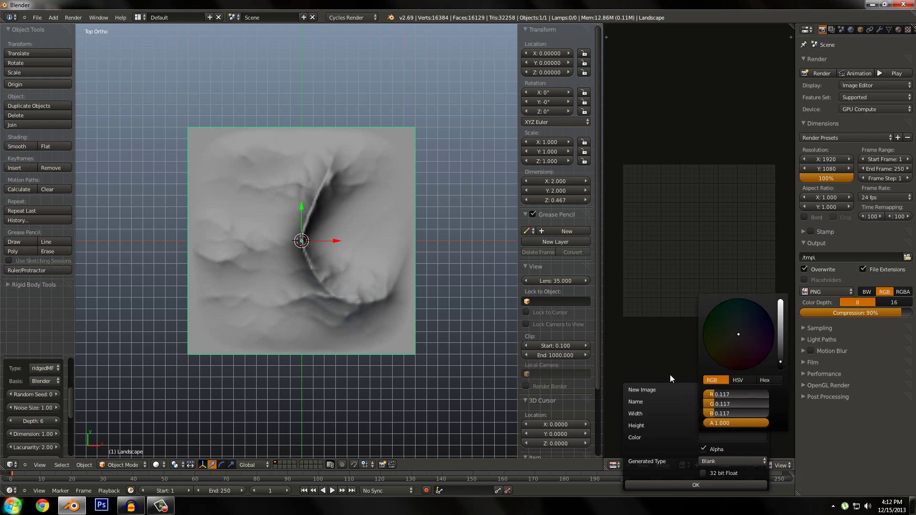
pyautogui.click(686, 484)
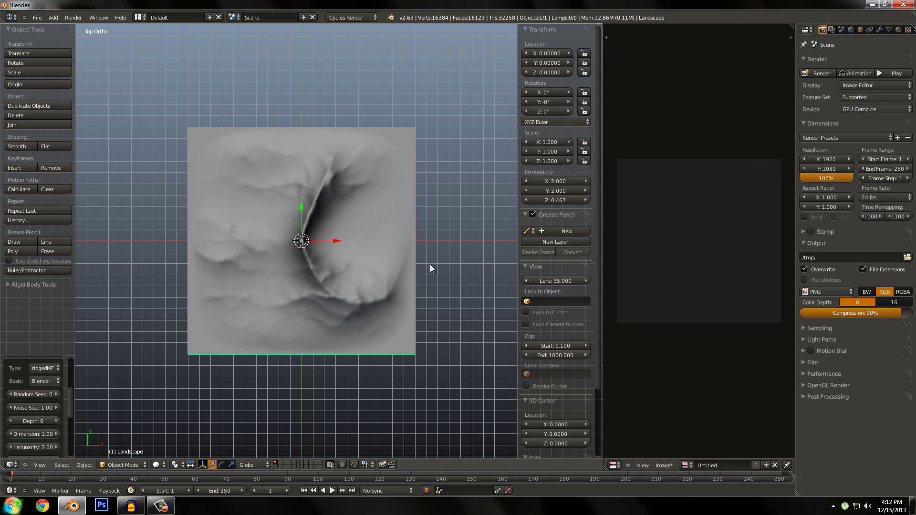
# Step: Unwrap the whole landscape mesh in Edit Mode by projecting its UVs from the top view
pyautogui.press('Tab')
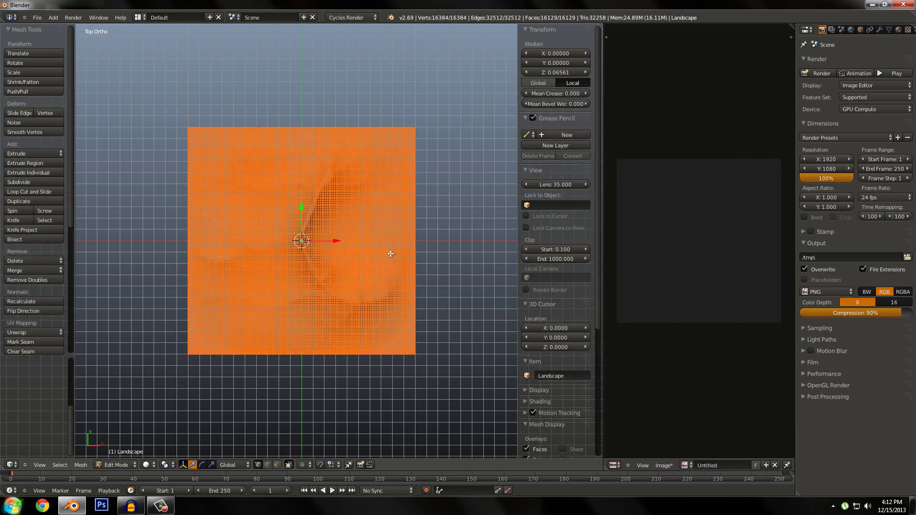
pyautogui.scroll(2, 391, 253)
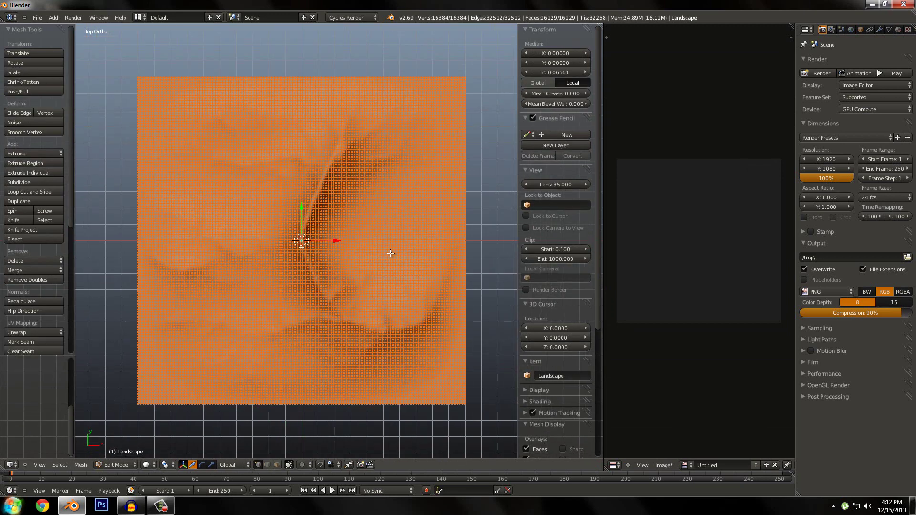
pyautogui.press('u')
pyautogui.click(373, 323)
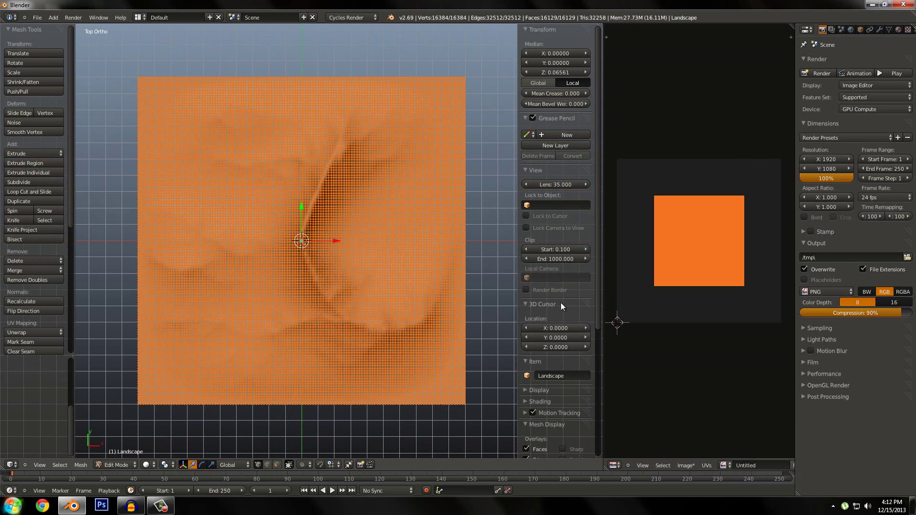
# Step: Scale the UV layout up until it just fills the image square, and return the landscape to Object Mode
pyautogui.press('s')
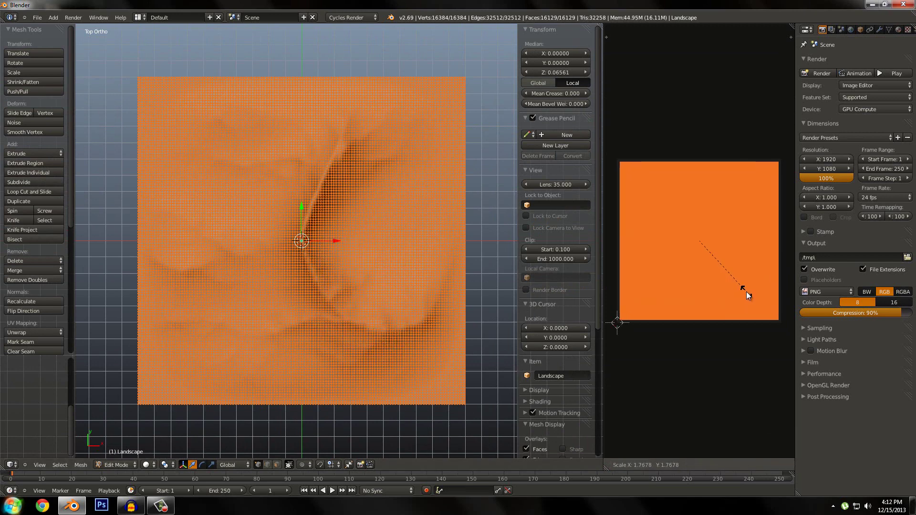
pyautogui.click(749, 293)
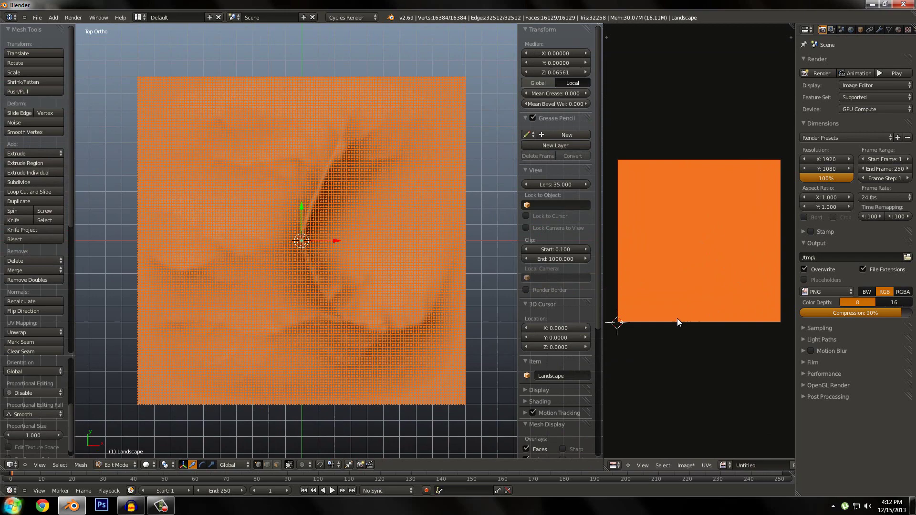
pyautogui.scroll(5, 706, 273)
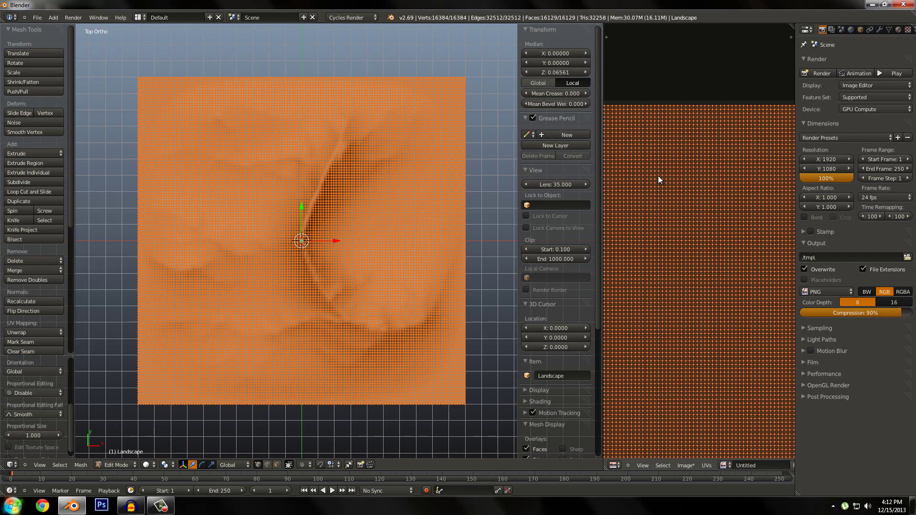
pyautogui.scroll(-7, 658, 179)
pyautogui.scroll(2, 674, 241)
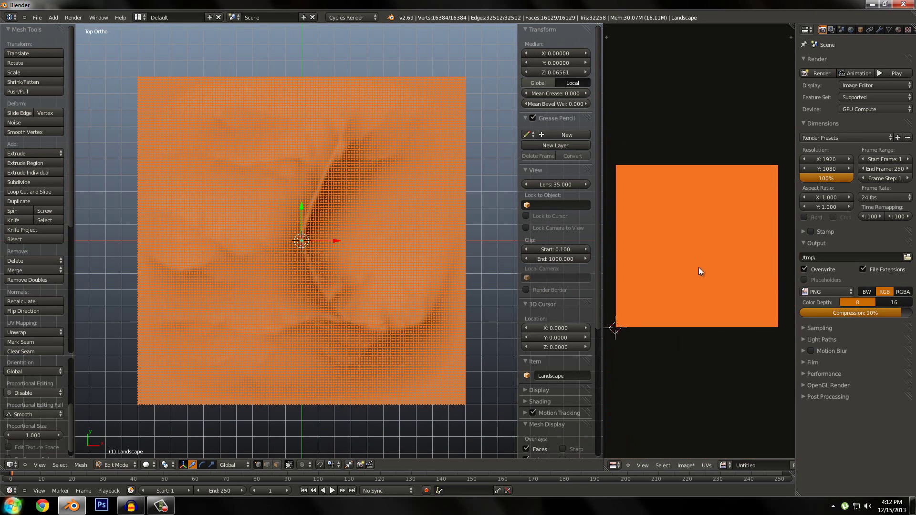
pyautogui.moveTo(698, 267); pyautogui.dragTo(711, 267, button='middle')
pyautogui.press('Tab')
pyautogui.moveTo(330, 309); pyautogui.dragTo(326, 236, button='middle')
pyautogui.scroll(3, 315, 262)
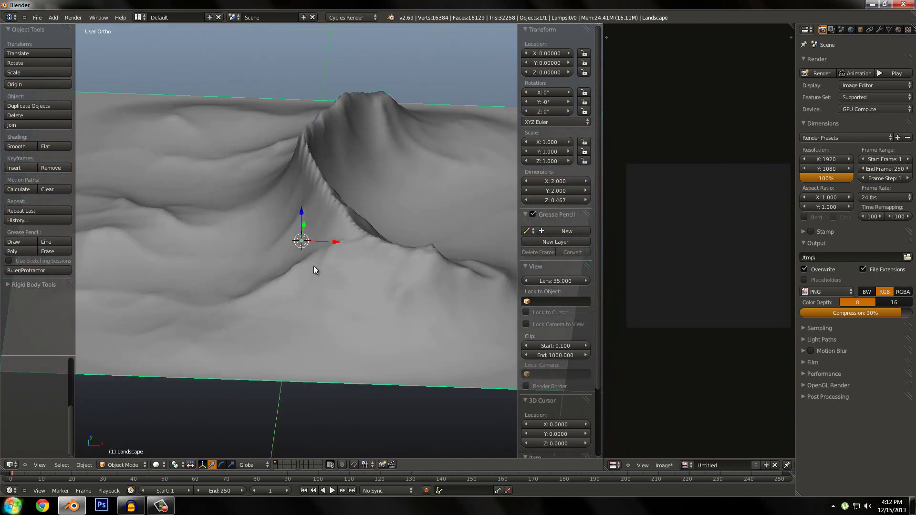
# Step: Name the new image mat_mask and merge the image editor area back into the 3D viewport
pyautogui.scroll(-6, 315, 264)
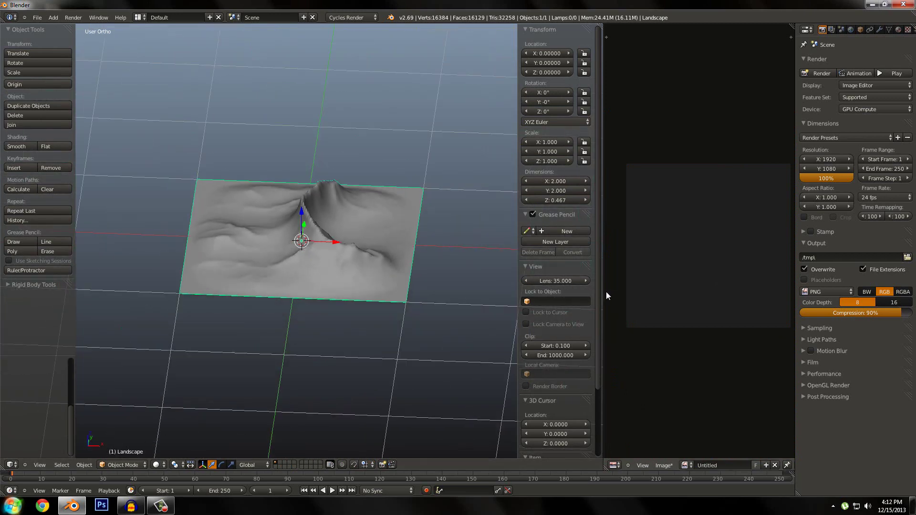
pyautogui.rightClick(607, 293)
pyautogui.write('mat_mask')
pyautogui.press('Return')
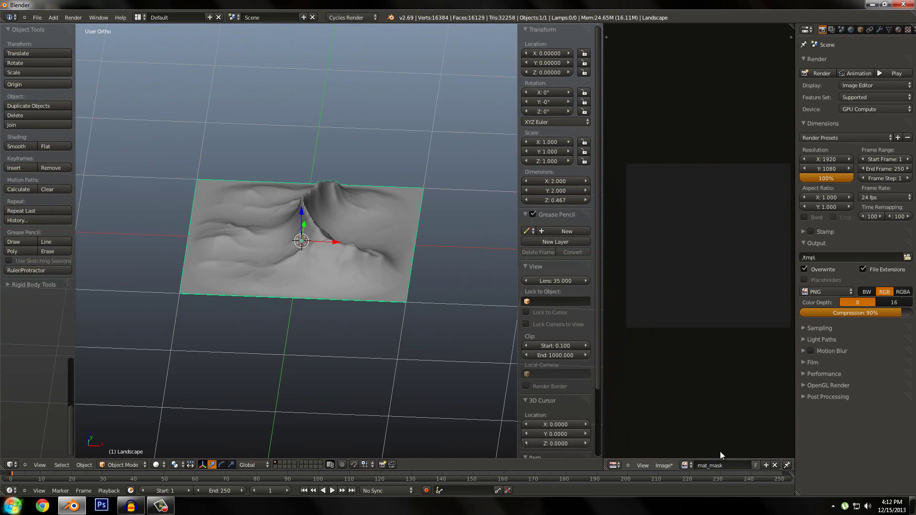
pyautogui.rightClick(600, 308)
pyautogui.click(596, 312)
pyautogui.click(677, 315)
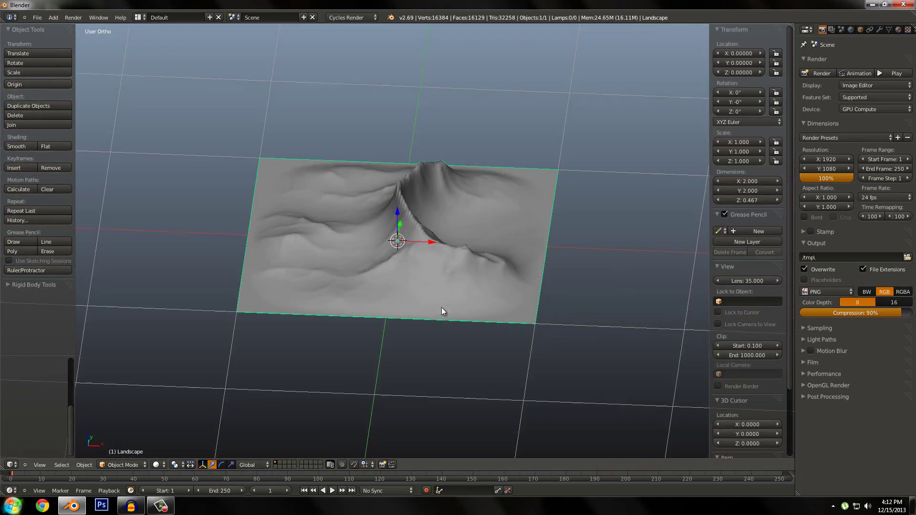
# Step: Switch the viewport to perspective projection and set the render engine to Blender Render
pyautogui.scroll(5, 440, 307)
pyautogui.press('KP_5')
pyautogui.scroll(-4, 395, 203)
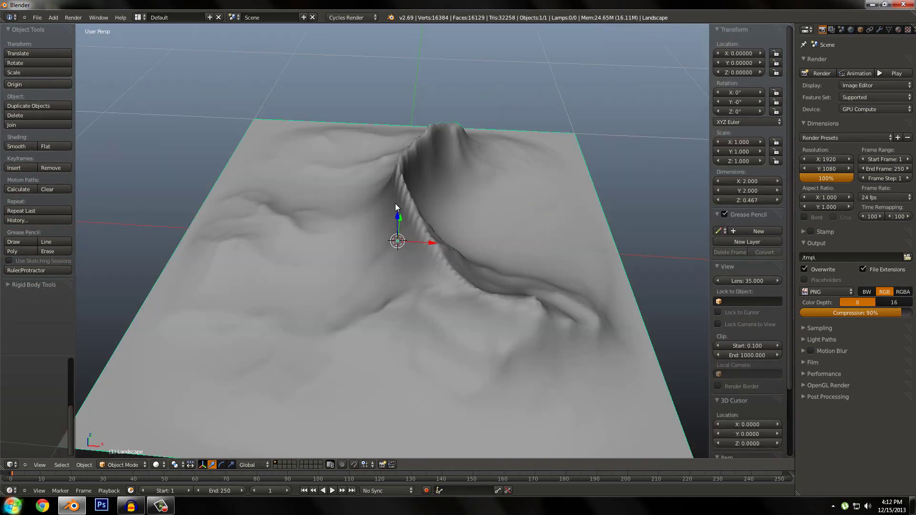
pyautogui.moveTo(395, 204); pyautogui.dragTo(285, 295, button='middle')
pyautogui.scroll(-2, 369, 225)
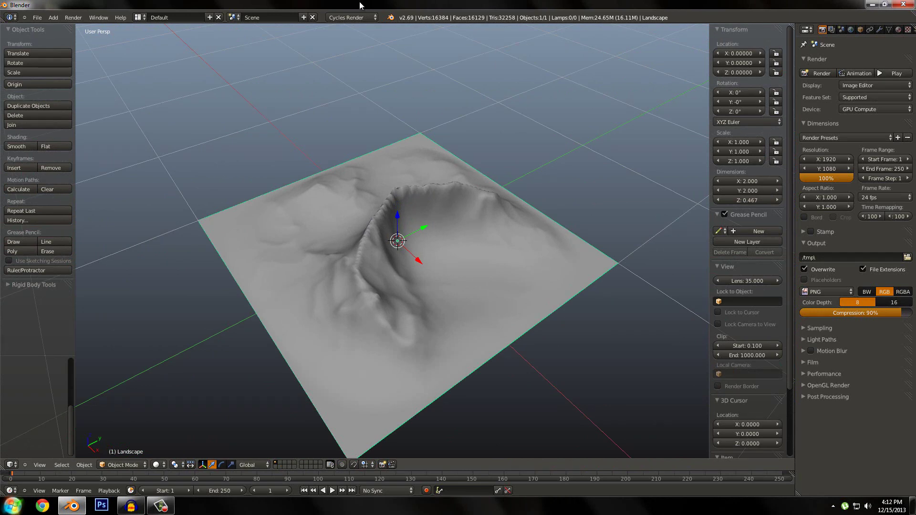
pyautogui.click(359, 19)
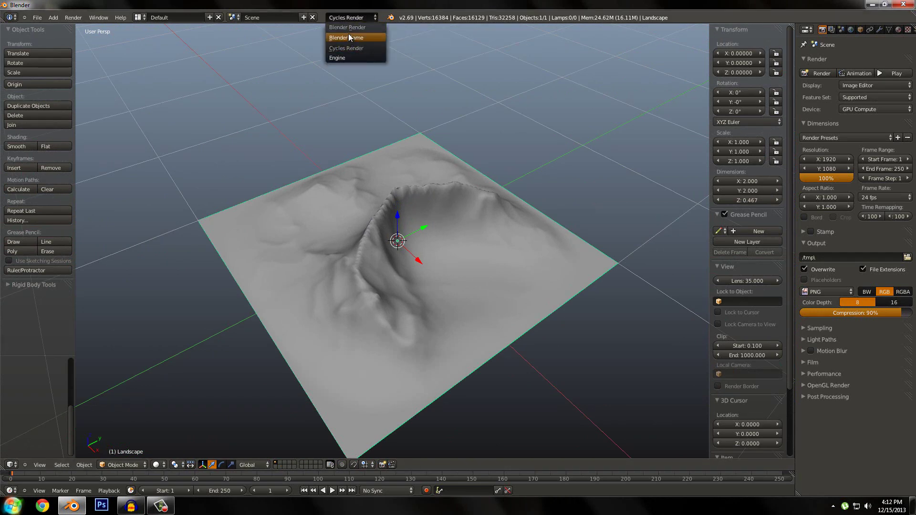
pyautogui.click(346, 28)
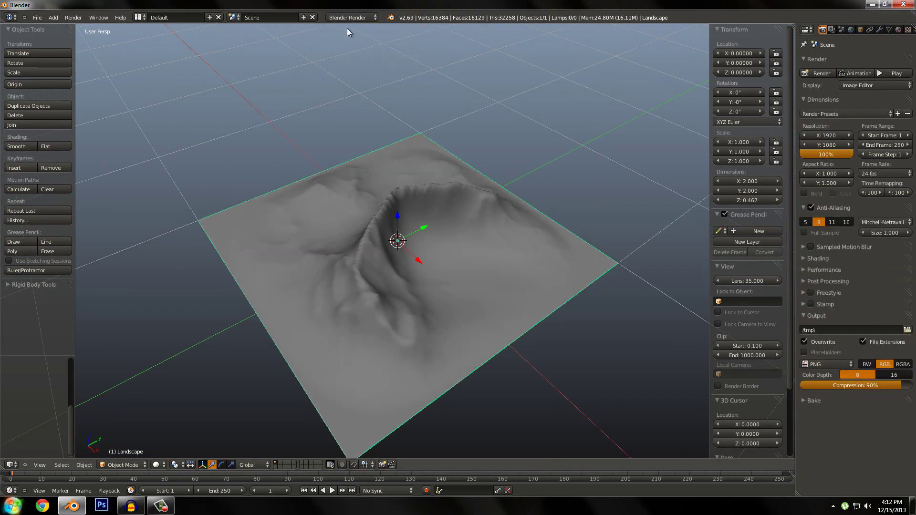
# Step: Put the landscape into Texture Paint mode
pyautogui.moveTo(315, 267); pyautogui.dragTo(325, 345, button='middle')
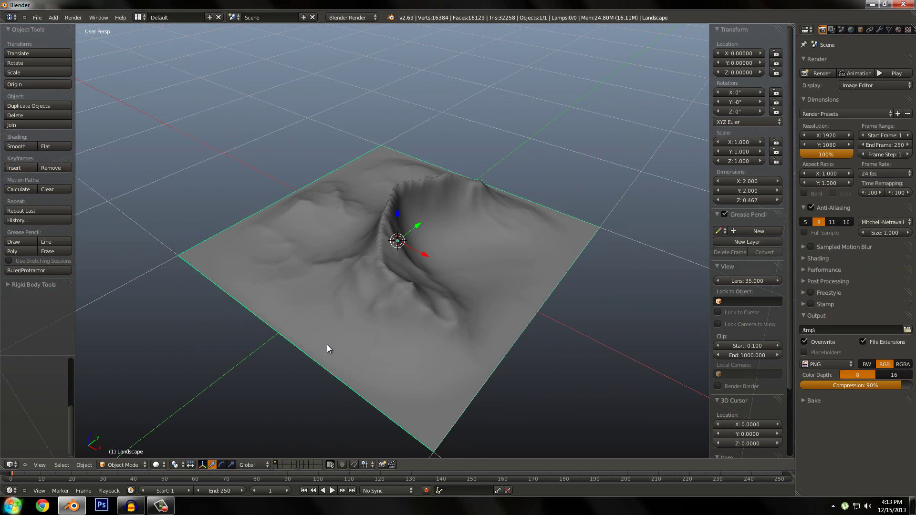
pyautogui.click(125, 465)
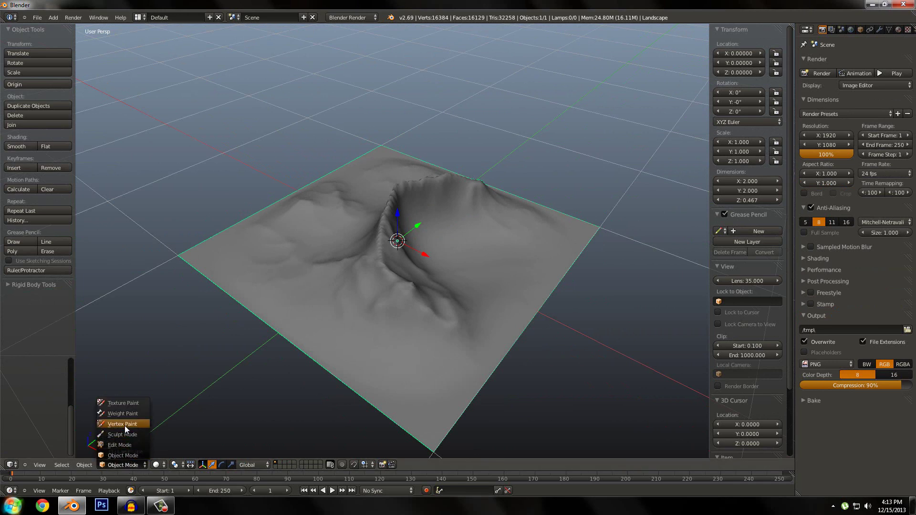
pyautogui.click(122, 403)
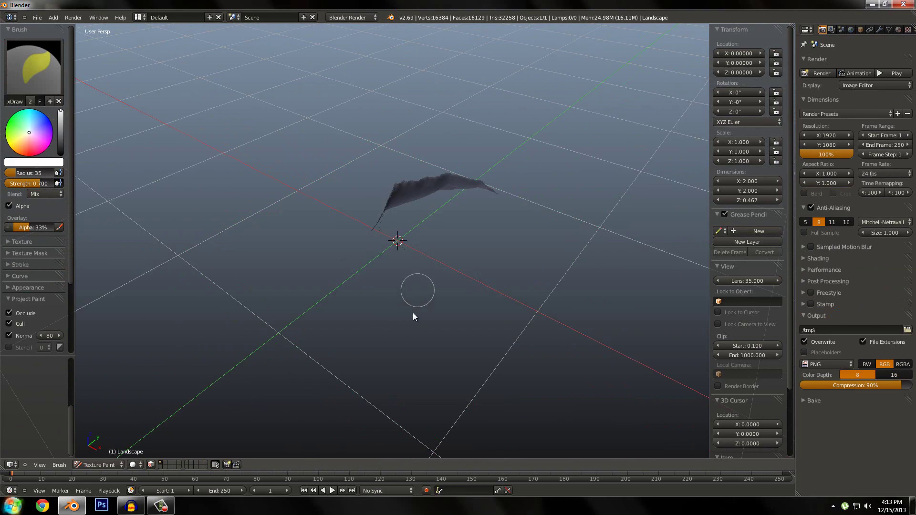
# Step: Flip the direction of all the landscape's normals in Edit Mode and return to Texture Paint mode
pyautogui.moveTo(413, 313)
pyautogui.mouseDown(button='middle')
pyautogui.moveTo(367, 261)
pyautogui.moveTo(383, 227)
pyautogui.mouseUp(button='middle')
pyautogui.press('Tab')
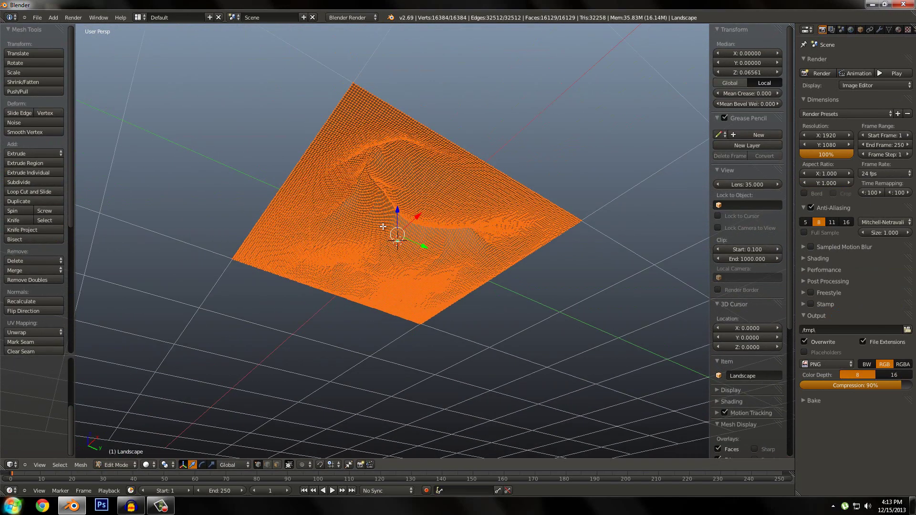
pyautogui.click(28, 310)
pyautogui.press('Tab')
pyautogui.moveTo(317, 253)
pyautogui.mouseDown(button='middle')
pyautogui.moveTo(340, 334)
pyautogui.moveTo(340, 291)
pyautogui.moveTo(344, 370)
pyautogui.mouseUp(button='middle')
pyautogui.press('Tab')
pyautogui.press('Tab')
pyautogui.moveTo(361, 299)
pyautogui.mouseDown(button='middle')
pyautogui.moveTo(347, 322)
pyautogui.moveTo(354, 298)
pyautogui.mouseUp(button='middle')
pyautogui.scroll(2, 348, 322)
pyautogui.scroll(-1, 354, 299)
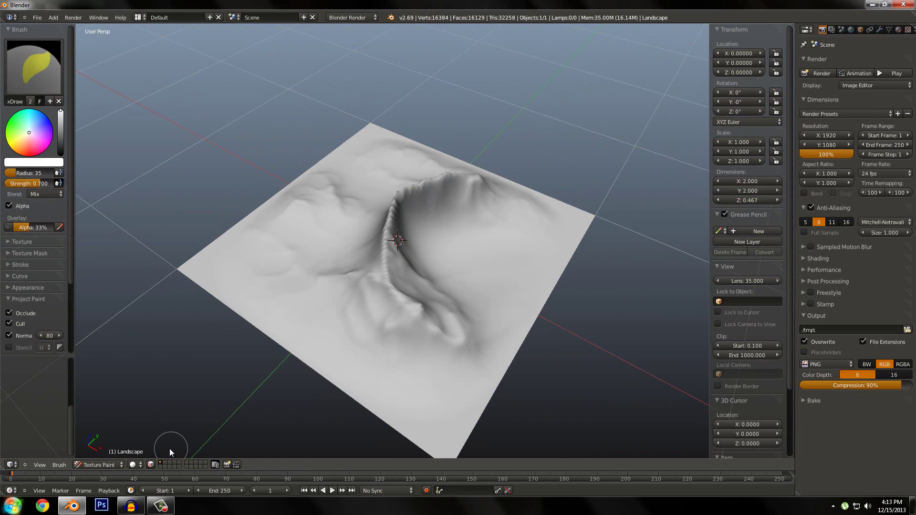
# Step: Set the viewport shading to Texture and open a UV/Image Editor in a new area split off beside it
pyautogui.click(135, 465)
pyautogui.click(150, 422)
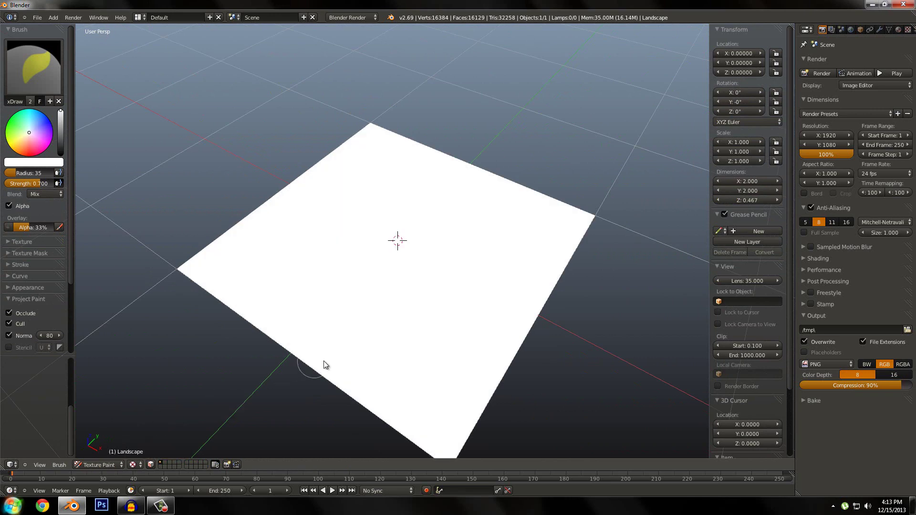
pyautogui.moveTo(794, 24); pyautogui.dragTo(617, 430)
pyautogui.click(627, 465)
pyautogui.click(639, 396)
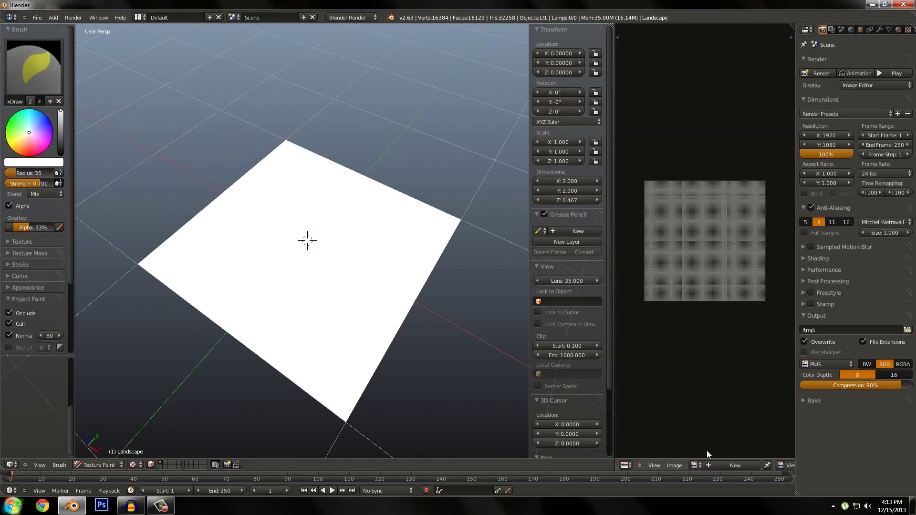
# Step: Assign the mat_mask image to all the landscape's faces in Edit Mode and return to Texture Paint mode
pyautogui.press('Tab')
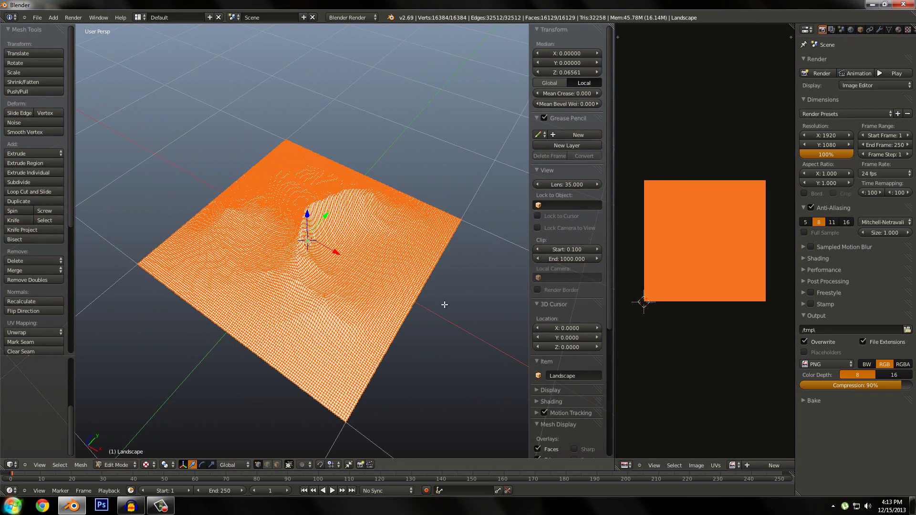
pyautogui.click(734, 465)
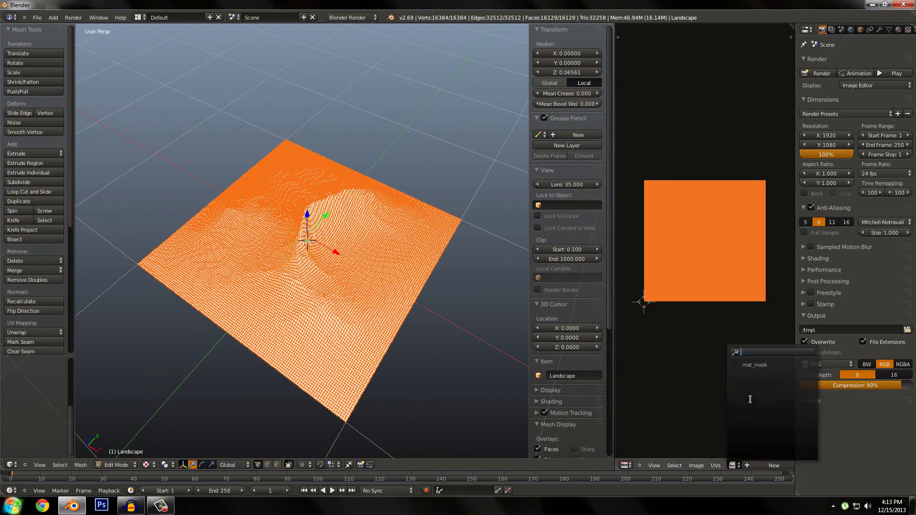
pyautogui.click(746, 366)
pyautogui.scroll(-7, 735, 350)
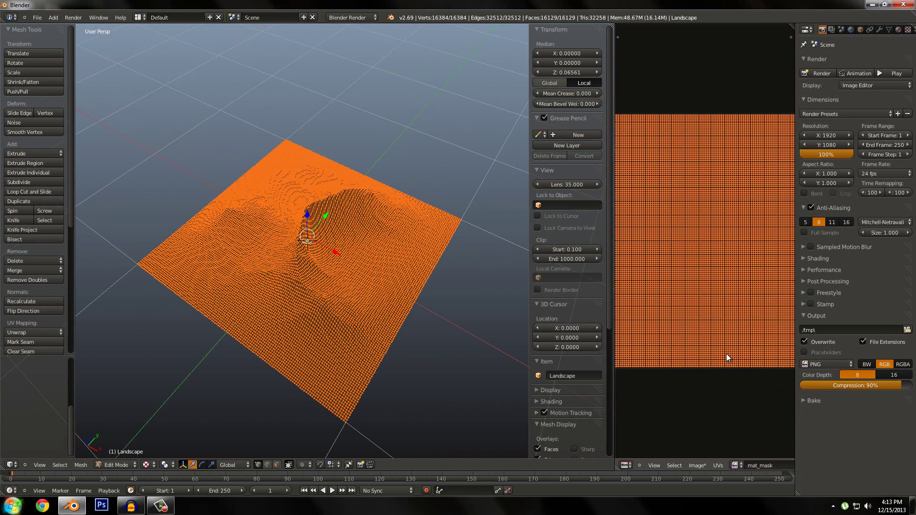
pyautogui.press('Tab')
pyautogui.moveTo(386, 321)
pyautogui.mouseDown(button='middle')
pyautogui.moveTo(343, 294)
pyautogui.moveTo(325, 297)
pyautogui.mouseUp(button='middle')
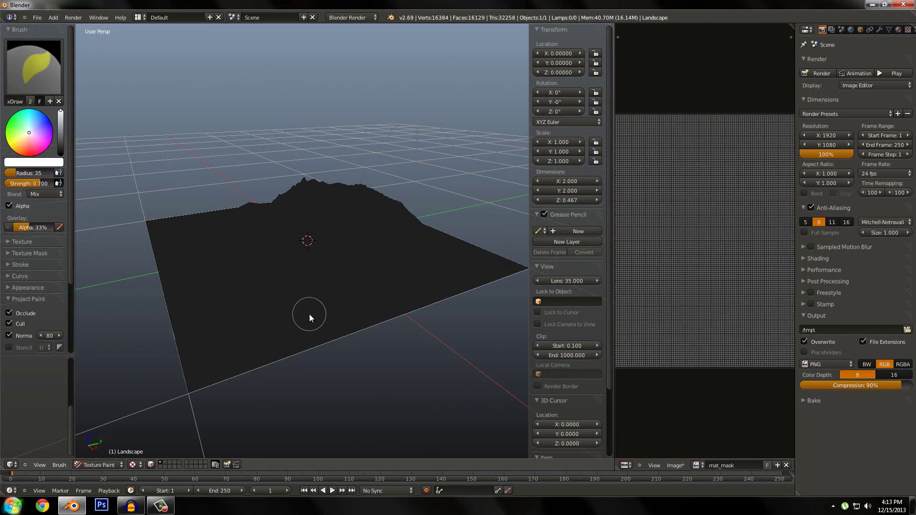
# Step: In Object Mode, add a point lamp at the landscape's centre and raise it straight up to a height of about 1.47
pyautogui.click(108, 461)
pyautogui.click(96, 402)
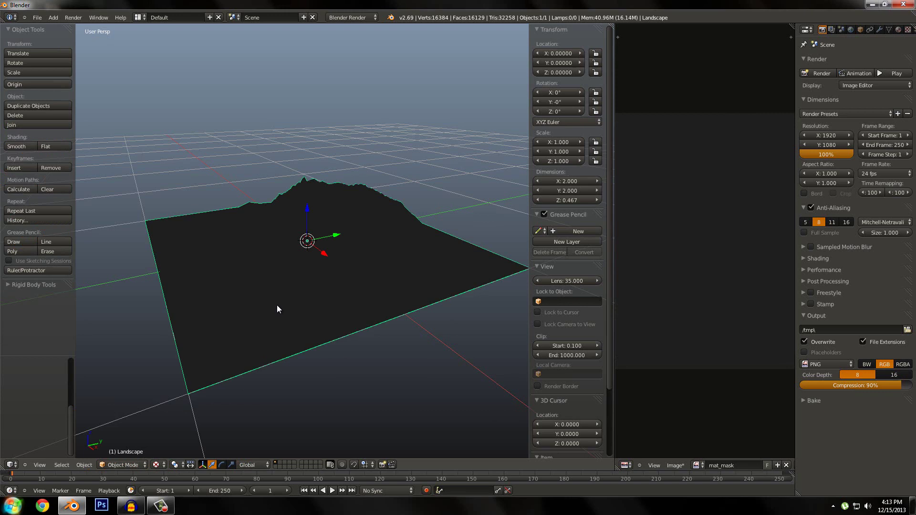
pyautogui.hotkey('shift', 'a')
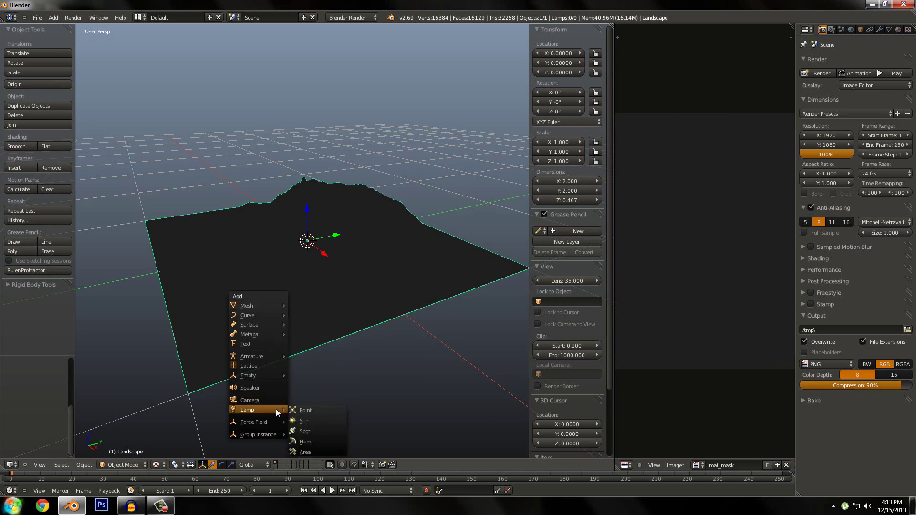
pyautogui.click(298, 408)
pyautogui.press('g')
pyautogui.press('z')
pyautogui.click(333, 114)
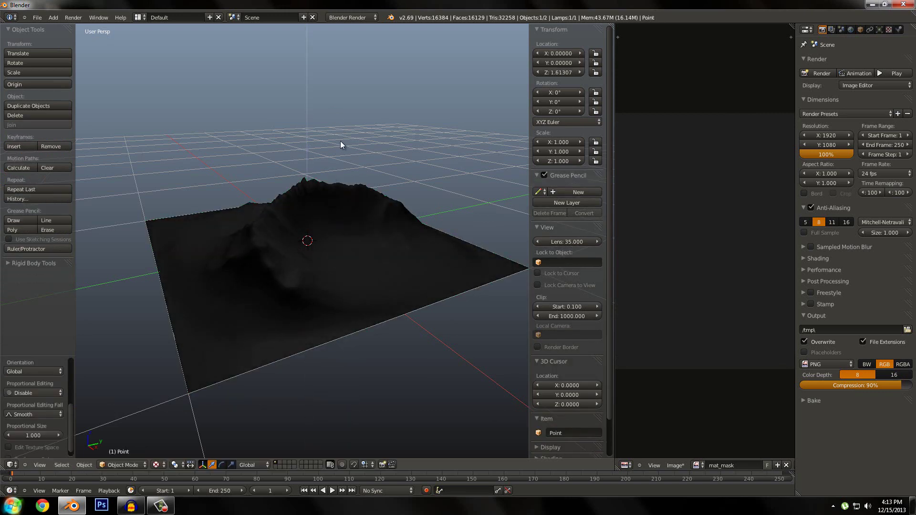
pyautogui.scroll(-4, 340, 141)
pyautogui.press('g')
pyautogui.press('z')
pyautogui.click(337, 209)
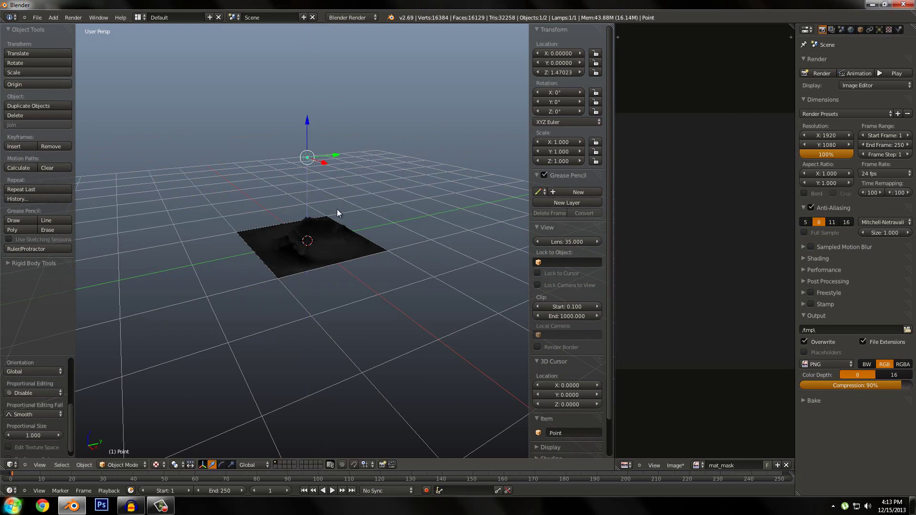
# Step: Select the landscape again and put it back into Texture Paint mode
pyautogui.scroll(7, 337, 209)
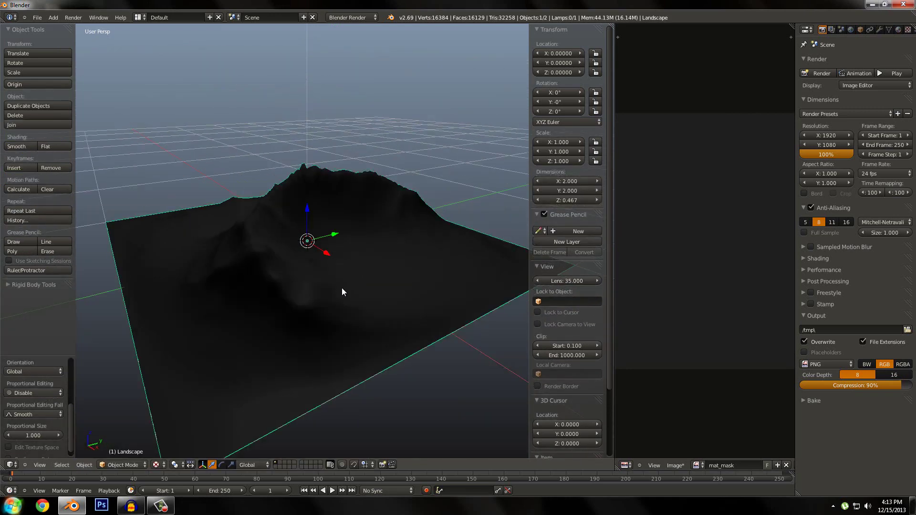
pyautogui.moveTo(341, 292); pyautogui.dragTo(291, 296, button='middle')
pyautogui.scroll(3, 291, 296)
pyautogui.moveTo(236, 280); pyautogui.dragTo(302, 280, button='middle')
pyautogui.scroll(-2, 248, 279)
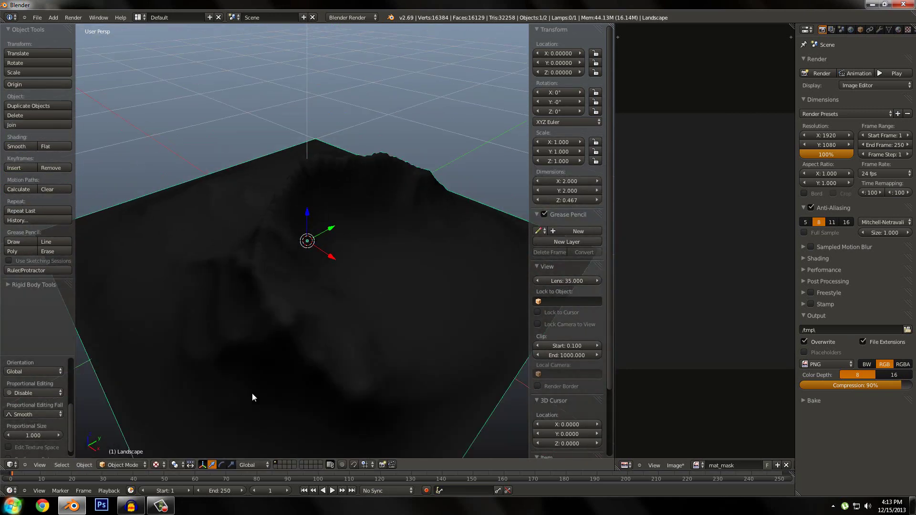
pyautogui.click(122, 465)
pyautogui.click(121, 404)
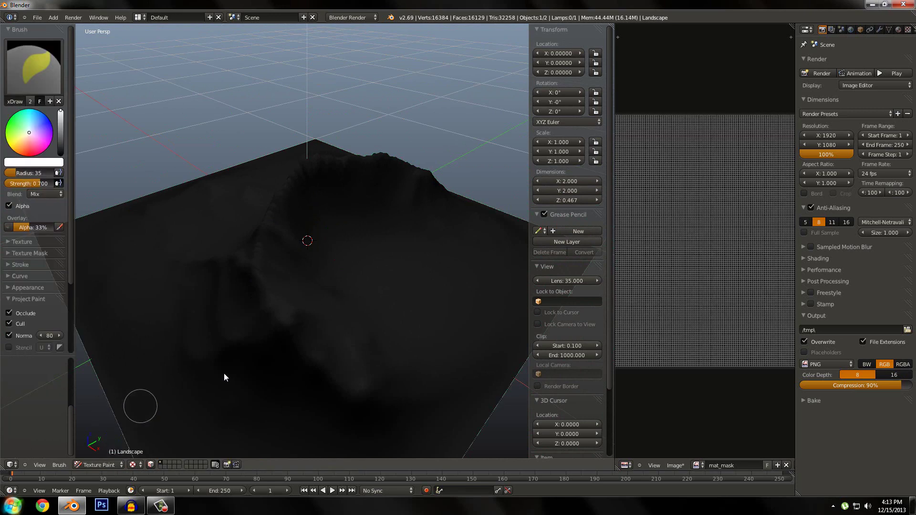
pyautogui.moveTo(225, 373)
pyautogui.mouseDown(button='middle')
pyautogui.moveTo(283, 379)
pyautogui.moveTo(255, 323)
pyautogui.moveTo(79, 220)
pyautogui.mouseUp(button='middle')
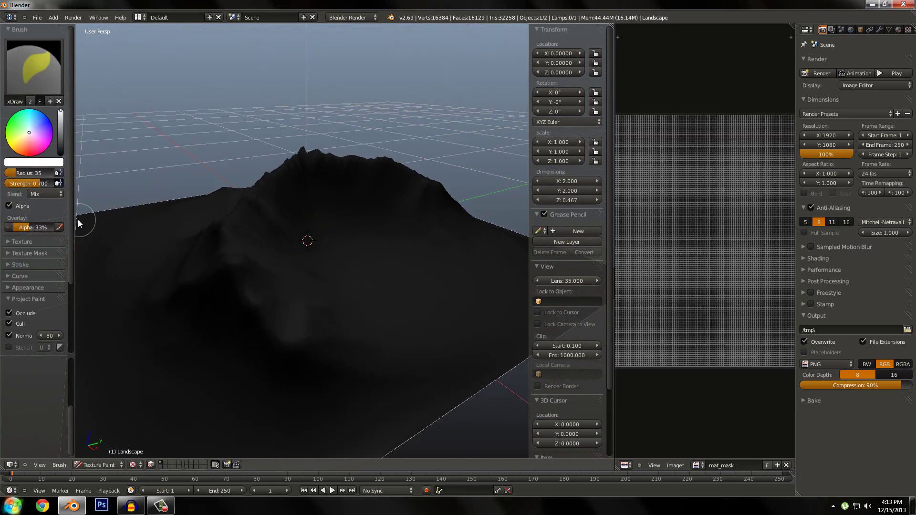
# Step: Set the paint brush's blend mode to Add and give the brush a new texture
pyautogui.click(55, 194)
pyautogui.click(45, 175)
pyautogui.click(10, 243)
pyautogui.click(28, 313)
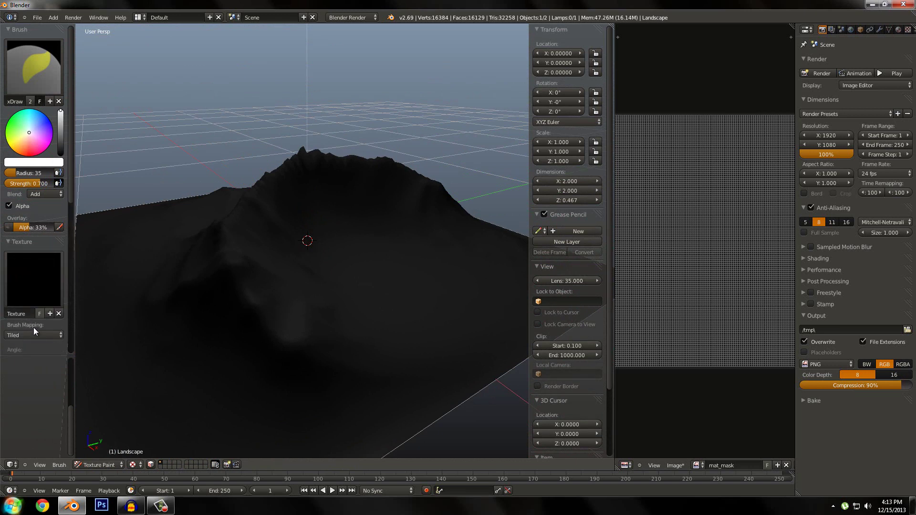
# Step: Try white textured strokes along the mountain ridge at a brush strength of 0.700, and undo them
pyautogui.moveTo(335, 303)
pyautogui.mouseDown(button='middle')
pyautogui.moveTo(252, 344)
pyautogui.moveTo(280, 331)
pyautogui.moveTo(329, 334)
pyautogui.moveTo(344, 313)
pyautogui.moveTo(398, 328)
pyautogui.mouseUp(button='middle')
pyautogui.moveTo(398, 328); pyautogui.dragTo(371, 261)
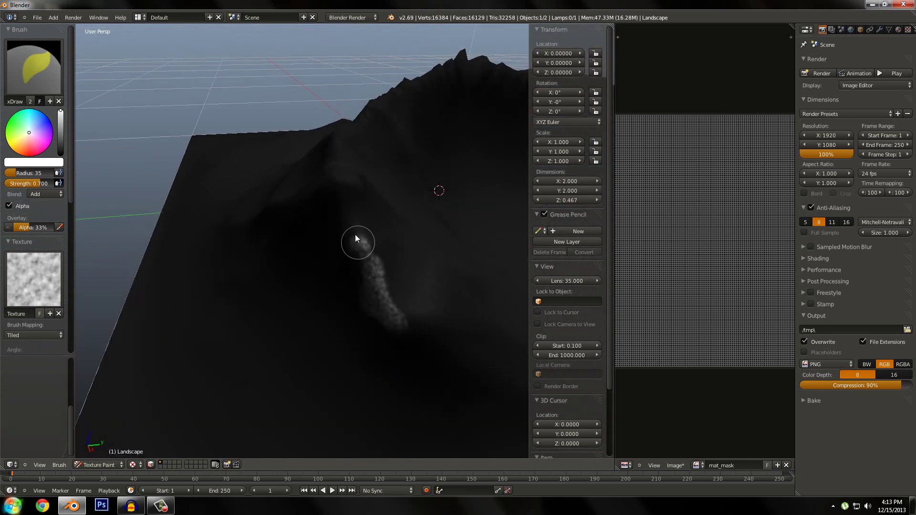
pyautogui.moveTo(365, 275)
pyautogui.mouseDown(button='middle')
pyautogui.moveTo(361, 286)
pyautogui.moveTo(327, 271)
pyautogui.moveTo(326, 293)
pyautogui.moveTo(360, 282)
pyautogui.moveTo(400, 169)
pyautogui.mouseUp(button='middle')
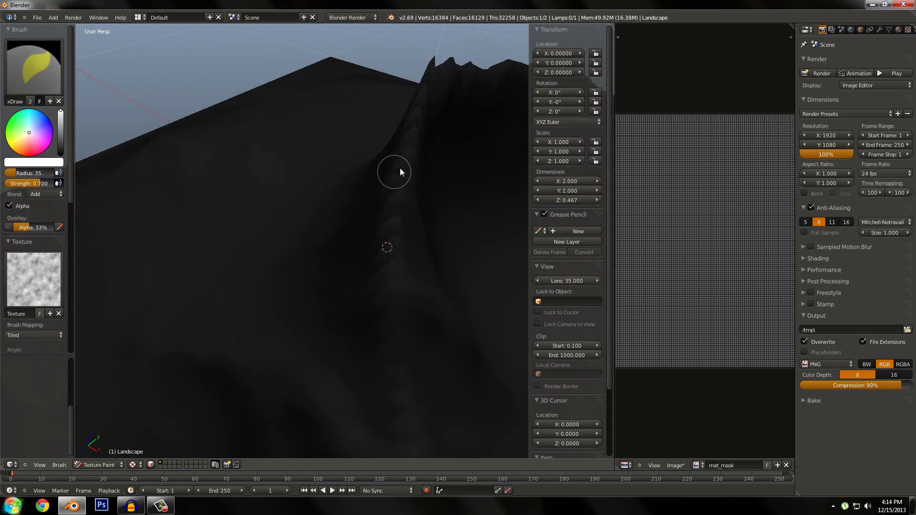
pyautogui.moveTo(400, 169); pyautogui.dragTo(386, 308)
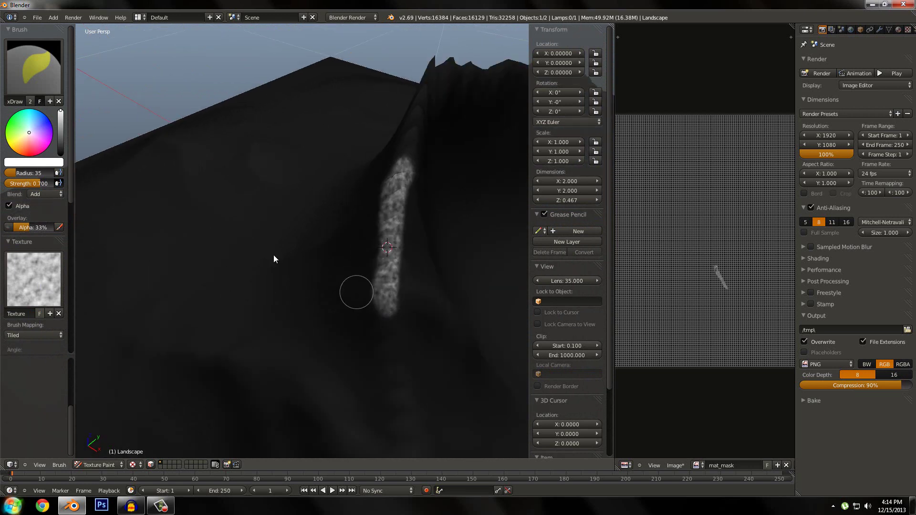
pyautogui.hotkey('ctrl', 'z')
# Step: Set the brush strength to 0.117 and paint faint white textured strokes along the crest of the ridge
pyautogui.moveTo(39, 184); pyautogui.dragTo(19, 187)
pyautogui.moveTo(418, 180)
pyautogui.mouseDown()
pyautogui.moveTo(394, 225)
pyautogui.moveTo(383, 289)
pyautogui.mouseUp()
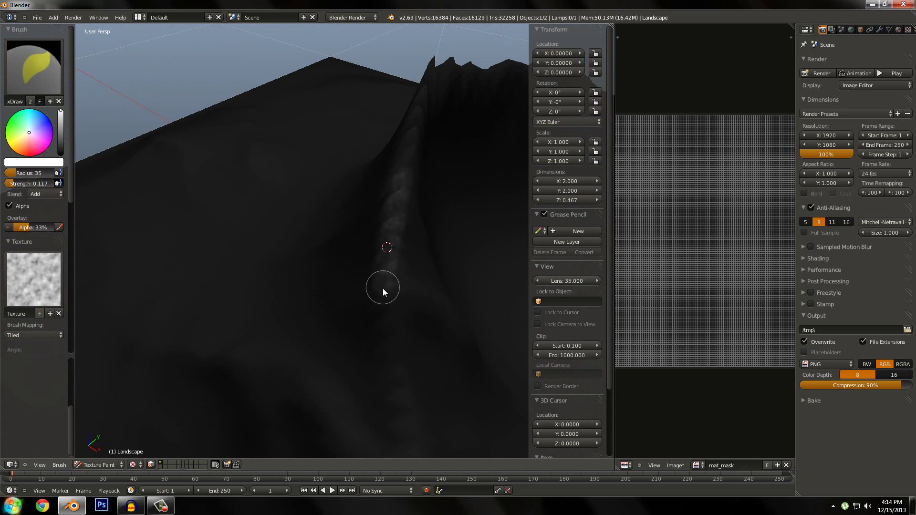
pyautogui.moveTo(388, 233); pyautogui.dragTo(442, 174, button='middle')
pyautogui.moveTo(417, 116); pyautogui.dragTo(441, 290, button='middle')
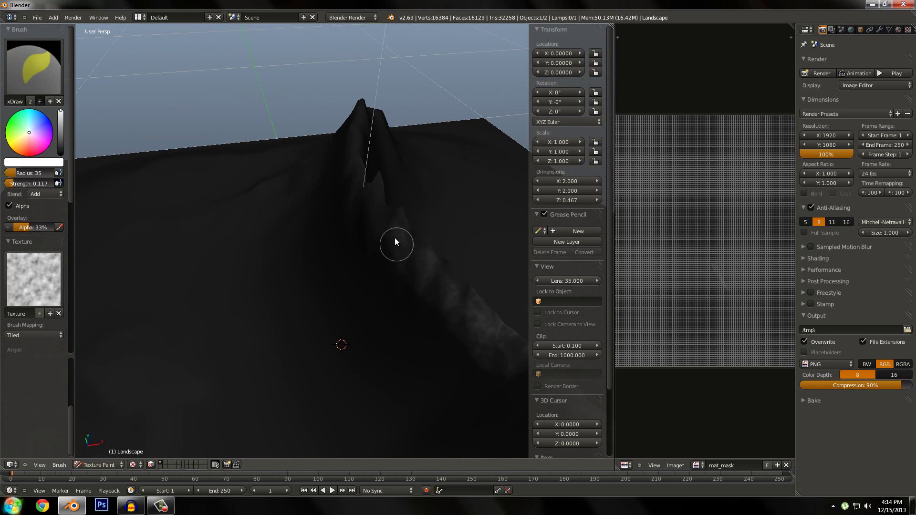
pyautogui.moveTo(368, 228); pyautogui.dragTo(211, 264, button='middle')
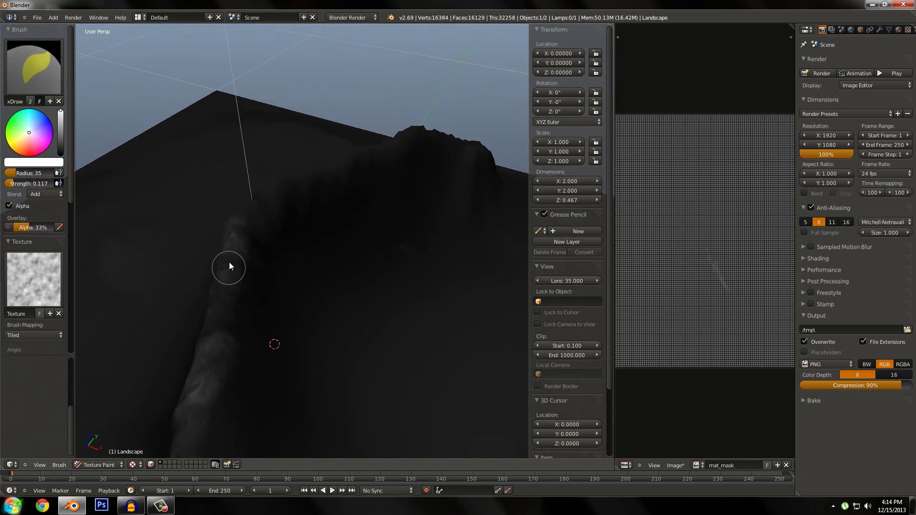
pyautogui.moveTo(222, 301)
pyautogui.mouseDown()
pyautogui.moveTo(213, 338)
pyautogui.moveTo(224, 297)
pyautogui.mouseUp()
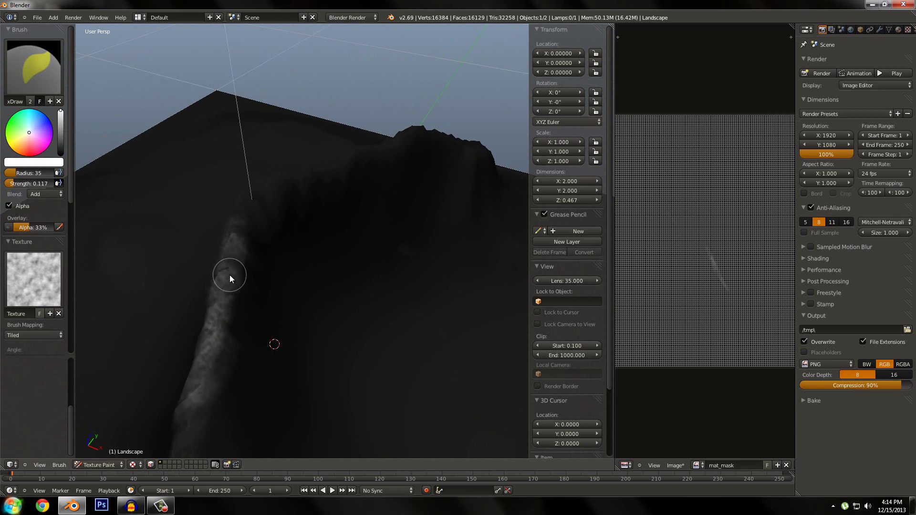
pyautogui.moveTo(241, 237); pyautogui.dragTo(287, 319, button='middle')
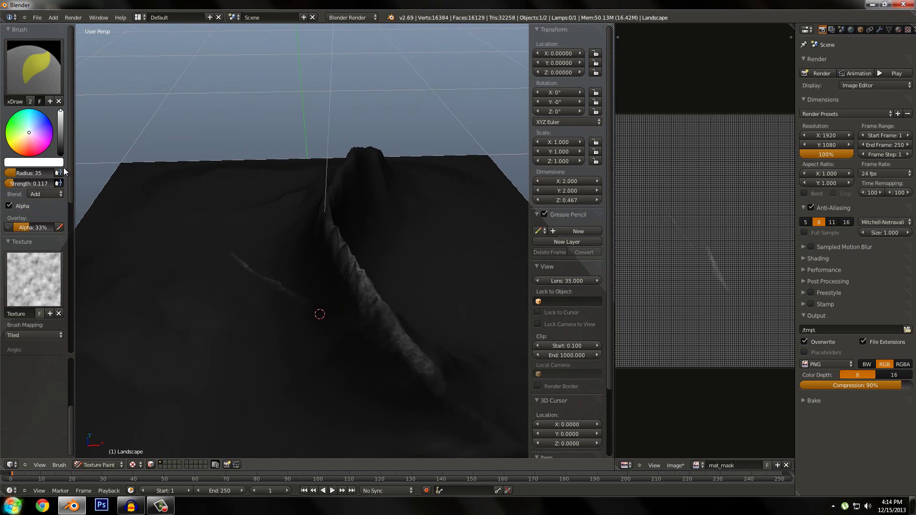
# Step: Set the brush to black with Mix blending, raise its strength to 0.273, and paint over the stray light stroke beside the ridge
pyautogui.click(60, 195)
pyautogui.click(61, 179)
pyautogui.moveTo(60, 137); pyautogui.dragTo(63, 187)
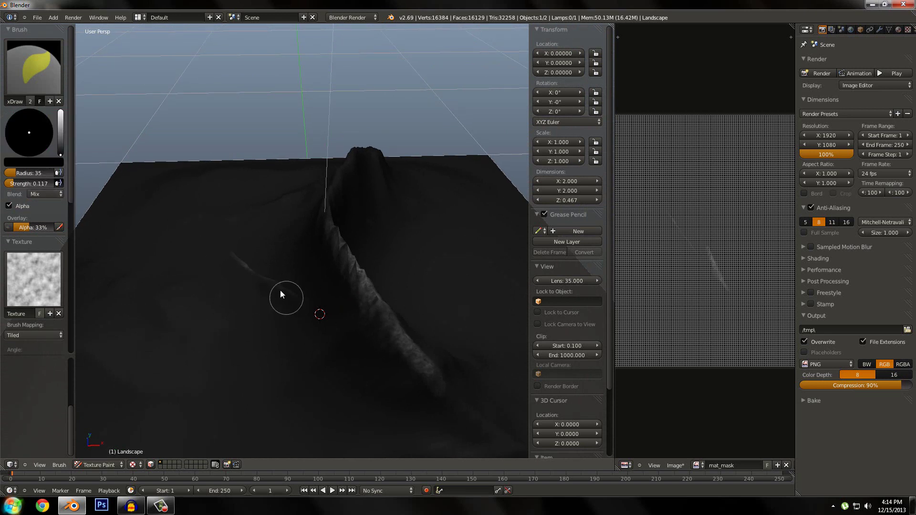
pyautogui.moveTo(280, 291)
pyautogui.mouseDown()
pyautogui.moveTo(251, 264)
pyautogui.moveTo(263, 272)
pyautogui.mouseUp()
pyautogui.moveTo(46, 184); pyautogui.dragTo(55, 184)
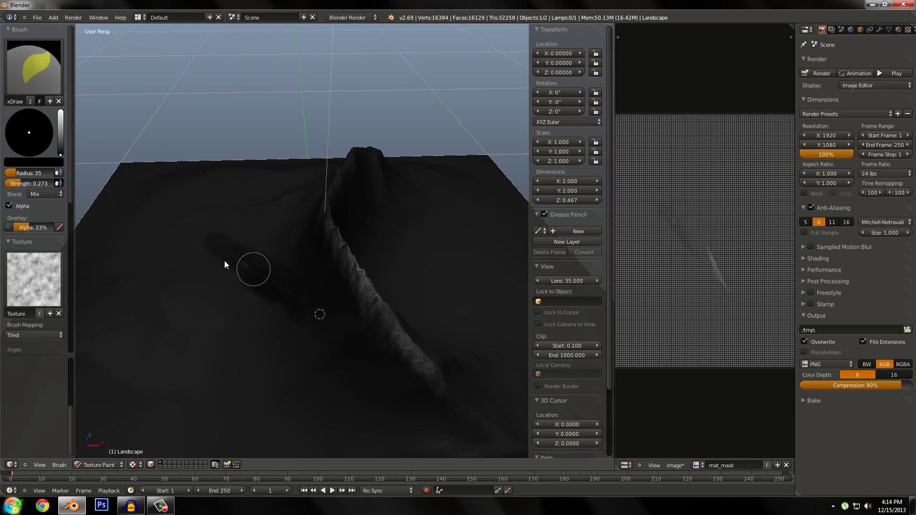
pyautogui.moveTo(257, 268)
pyautogui.mouseDown()
pyautogui.moveTo(256, 279)
pyautogui.moveTo(274, 280)
pyautogui.moveTo(256, 317)
pyautogui.moveTo(271, 277)
pyautogui.moveTo(225, 266)
pyautogui.moveTo(298, 299)
pyautogui.mouseUp()
pyautogui.moveTo(297, 302); pyautogui.dragTo(423, 305, button='middle')
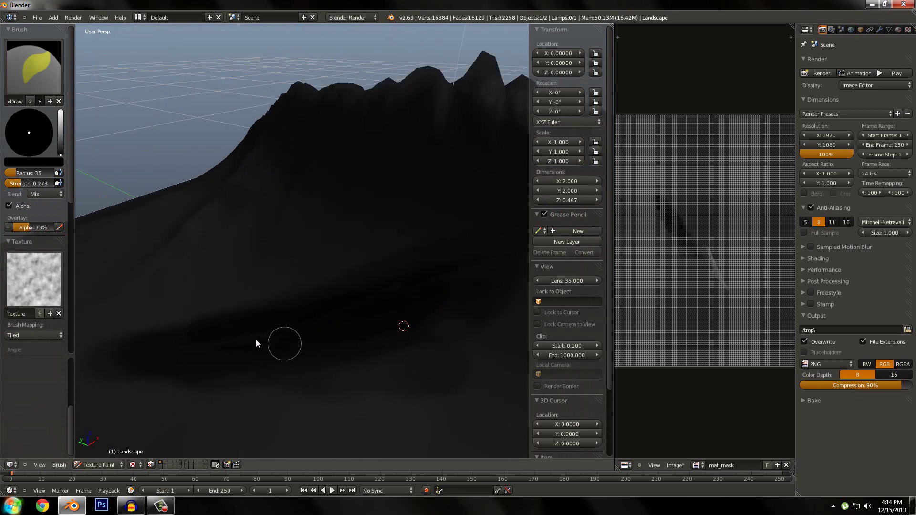
# Step: Return the brush color to white and its blend mode to Add
pyautogui.moveTo(412, 295)
pyautogui.mouseDown(button='middle')
pyautogui.moveTo(277, 341)
pyautogui.moveTo(197, 248)
pyautogui.mouseUp(button='middle')
pyautogui.moveTo(61, 148); pyautogui.dragTo(61, 111)
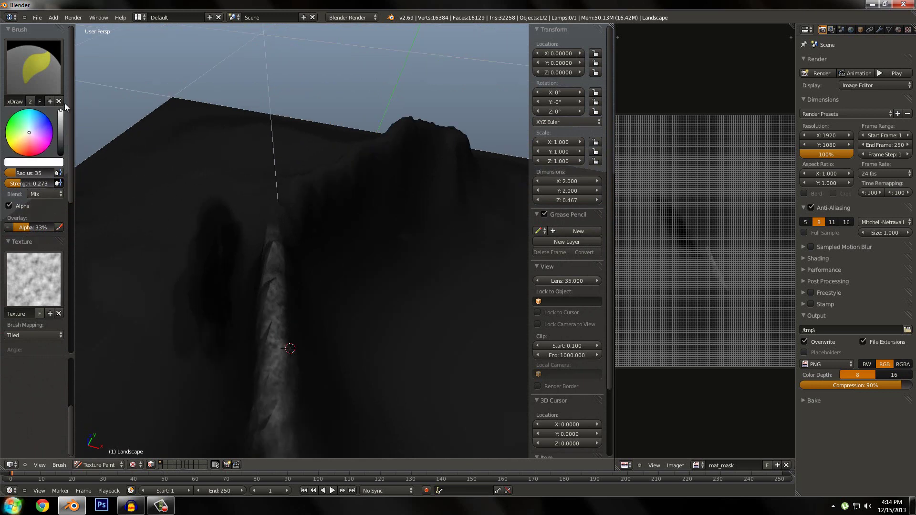
pyautogui.click(46, 194)
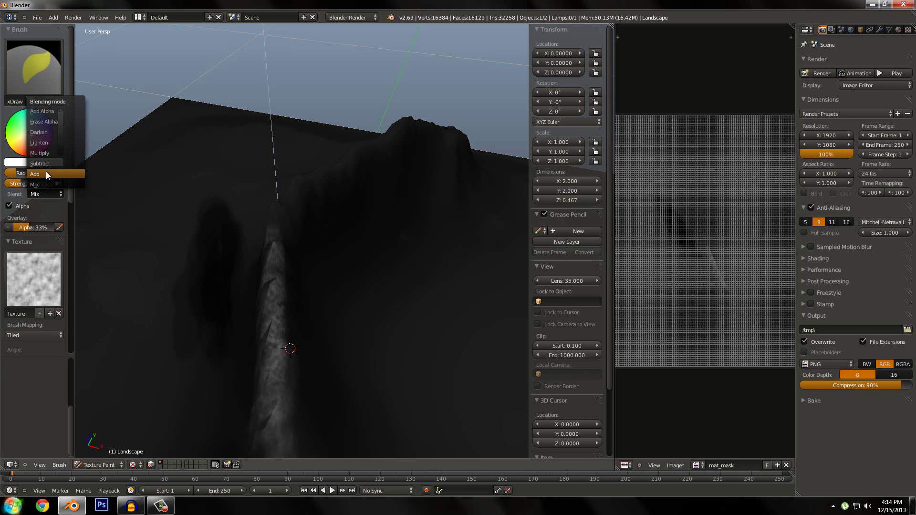
pyautogui.click(46, 172)
# Step: Paint white textured strokes along the ridge crest and up over the high peaks at a brush strength of 0.273
pyautogui.moveTo(237, 276); pyautogui.dragTo(459, 182, button='middle')
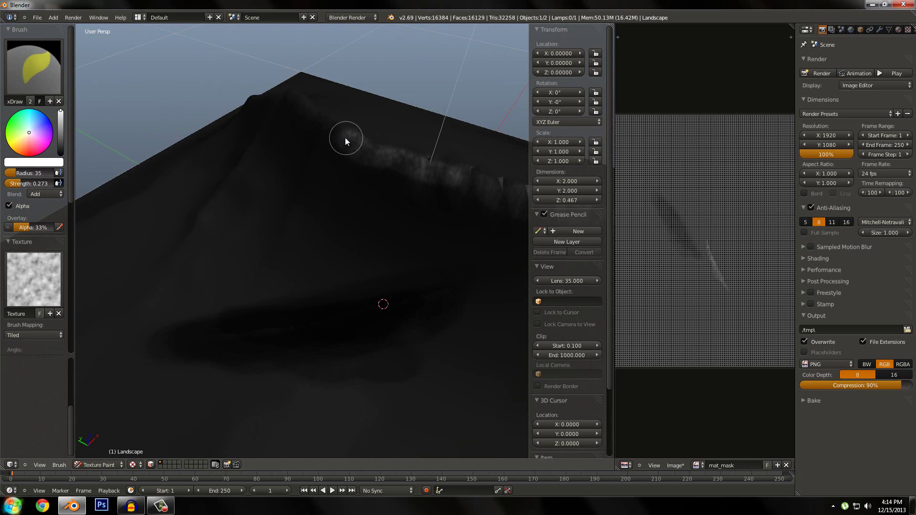
pyautogui.moveTo(345, 138); pyautogui.dragTo(269, 204, button='middle')
pyautogui.moveTo(363, 186); pyautogui.dragTo(392, 189, button='middle')
pyautogui.moveTo(392, 189); pyautogui.dragTo(197, 300)
pyautogui.moveTo(198, 301)
pyautogui.mouseDown(button='middle')
pyautogui.moveTo(328, 287)
pyautogui.moveTo(325, 248)
pyautogui.moveTo(281, 235)
pyautogui.mouseUp(button='middle')
pyautogui.moveTo(282, 231); pyautogui.dragTo(278, 270)
pyautogui.moveTo(278, 271); pyautogui.dragTo(339, 297, button='middle')
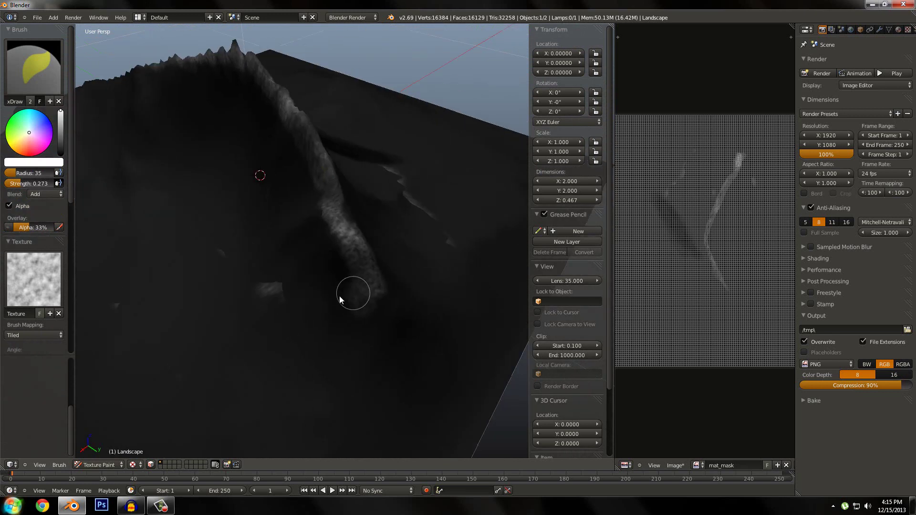
pyautogui.moveTo(340, 297); pyautogui.dragTo(330, 243)
# Step: Reduce the brush strength to 0.158 and extend the white textured strokes along the crest to the ridge's far end
pyautogui.moveTo(40, 184); pyautogui.dragTo(32, 184)
pyautogui.moveTo(258, 227)
pyautogui.mouseDown(button='middle')
pyautogui.moveTo(323, 223)
pyautogui.moveTo(377, 195)
pyautogui.mouseUp(button='middle')
pyautogui.moveTo(42, 183); pyautogui.dragTo(45, 183)
pyautogui.moveTo(224, 158); pyautogui.dragTo(310, 156, button='middle')
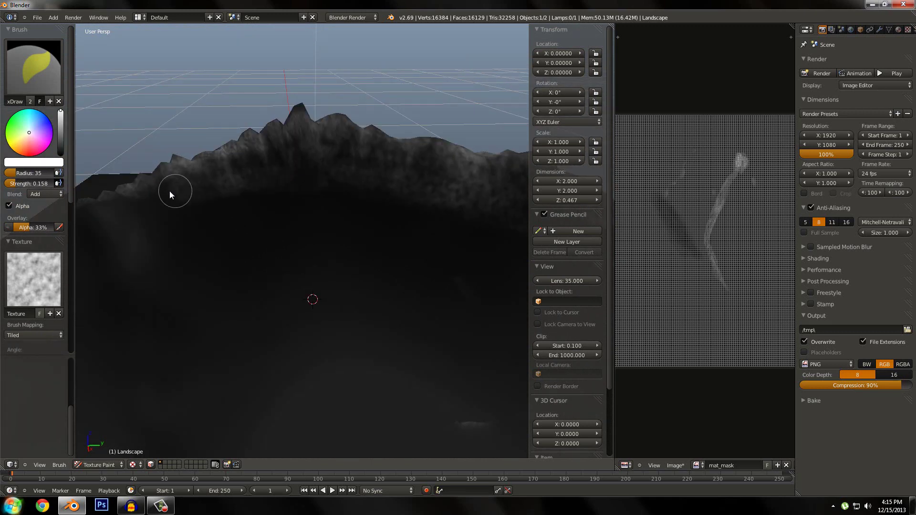
pyautogui.moveTo(171, 194); pyautogui.dragTo(259, 305, button='middle')
pyautogui.moveTo(259, 304)
pyautogui.mouseDown()
pyautogui.moveTo(260, 369)
pyautogui.moveTo(275, 408)
pyautogui.mouseUp()
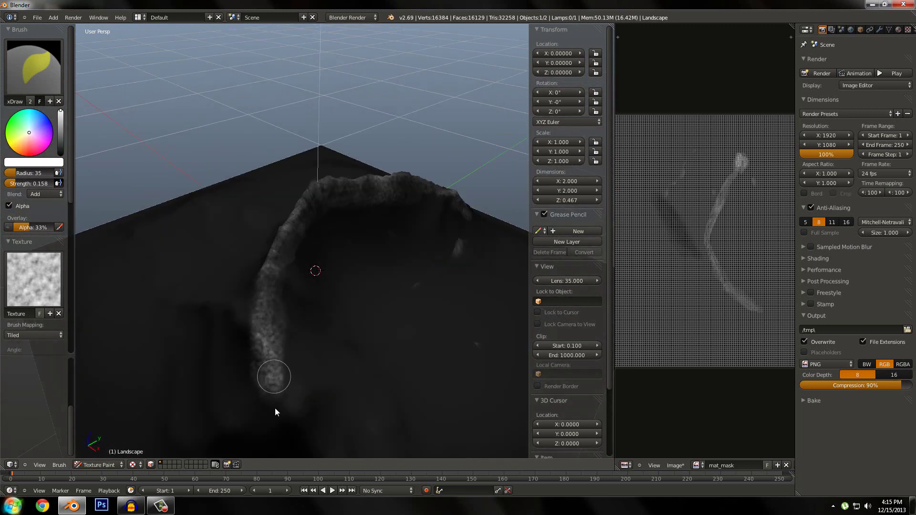
# Step: Widen the white paint around the ridge's end with further textured strokes, finishing at a brush strength of 0.117
pyautogui.moveTo(275, 408); pyautogui.dragTo(224, 363, button='middle')
pyautogui.moveTo(214, 281)
pyautogui.mouseDown()
pyautogui.moveTo(176, 316)
pyautogui.moveTo(193, 264)
pyautogui.moveTo(167, 360)
pyautogui.mouseUp()
pyautogui.moveTo(34, 185); pyautogui.dragTo(26, 186)
pyautogui.moveTo(165, 315)
pyautogui.mouseDown()
pyautogui.moveTo(182, 336)
pyautogui.moveTo(185, 328)
pyautogui.mouseUp()
pyautogui.moveTo(34, 186); pyautogui.dragTo(40, 186)
pyautogui.moveTo(177, 368)
pyautogui.mouseDown()
pyautogui.moveTo(191, 403)
pyautogui.moveTo(211, 352)
pyautogui.mouseUp()
pyautogui.moveTo(261, 279)
pyautogui.mouseDown(button='middle')
pyautogui.moveTo(342, 348)
pyautogui.moveTo(374, 266)
pyautogui.moveTo(416, 271)
pyautogui.moveTo(328, 197)
pyautogui.mouseUp(button='middle')
pyautogui.moveTo(445, 274)
pyautogui.mouseDown(button='middle')
pyautogui.moveTo(259, 279)
pyautogui.moveTo(355, 368)
pyautogui.mouseUp(button='middle')
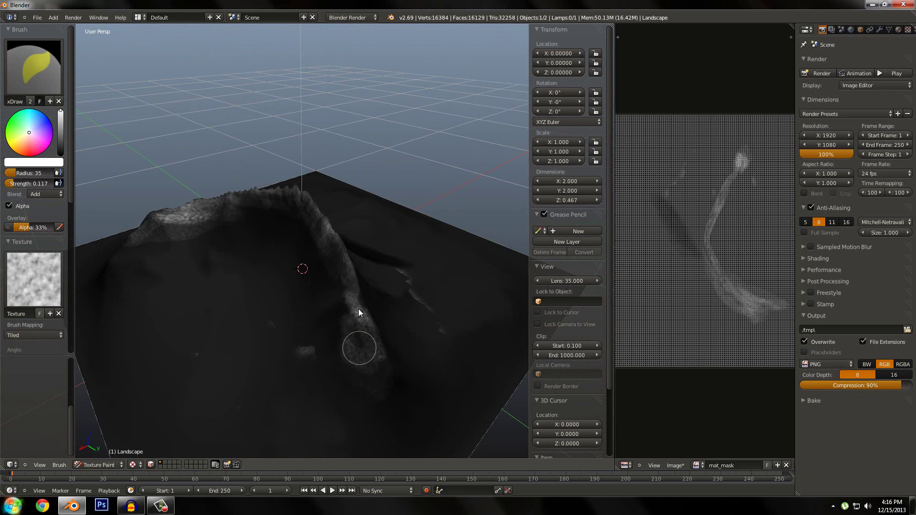
# Step: Paint faint branching white strokes down the inner slope near the ridge's end at a brush strength of 0.117
pyautogui.moveTo(359, 309)
pyautogui.mouseDown(button='middle')
pyautogui.moveTo(386, 350)
pyautogui.moveTo(359, 335)
pyautogui.moveTo(272, 323)
pyautogui.moveTo(328, 338)
pyautogui.moveTo(266, 360)
pyautogui.mouseUp(button='middle')
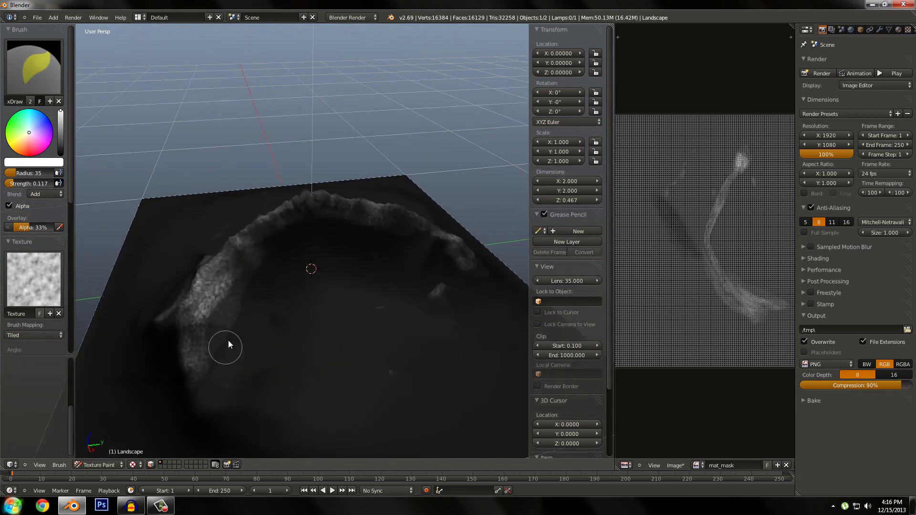
pyautogui.moveTo(245, 328)
pyautogui.mouseDown()
pyautogui.moveTo(241, 335)
pyautogui.moveTo(281, 352)
pyautogui.moveTo(279, 373)
pyautogui.mouseUp()
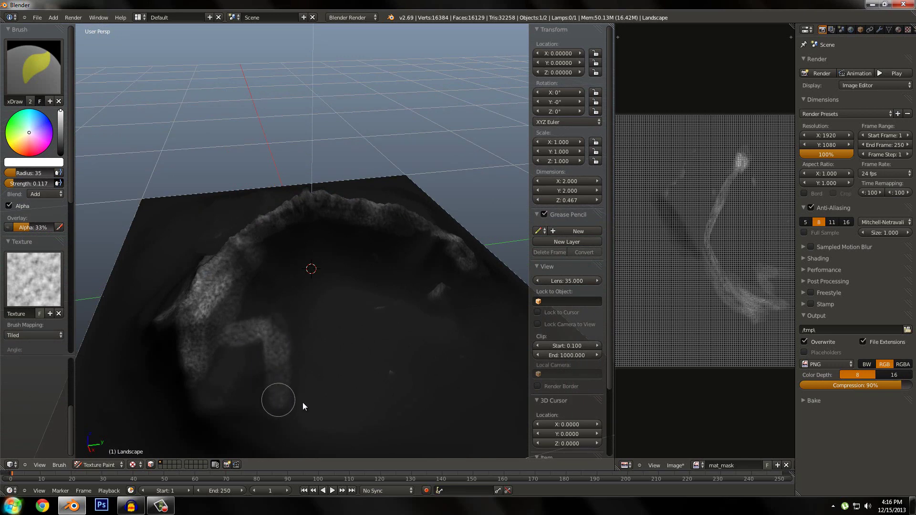
pyautogui.moveTo(399, 397)
pyautogui.mouseDown(button='middle')
pyautogui.moveTo(364, 368)
pyautogui.moveTo(386, 368)
pyautogui.moveTo(321, 382)
pyautogui.moveTo(340, 383)
pyautogui.moveTo(305, 362)
pyautogui.moveTo(149, 383)
pyautogui.mouseUp(button='middle')
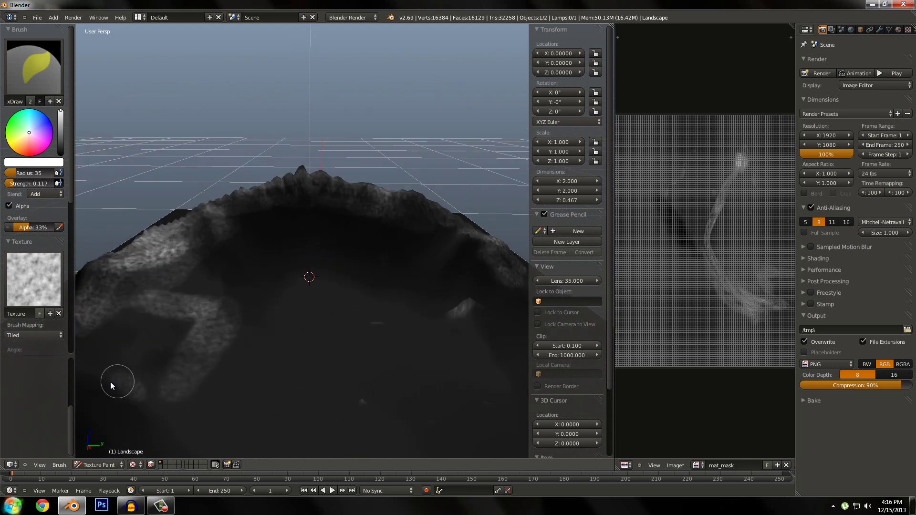
pyautogui.moveTo(155, 352); pyautogui.dragTo(179, 374, button='middle')
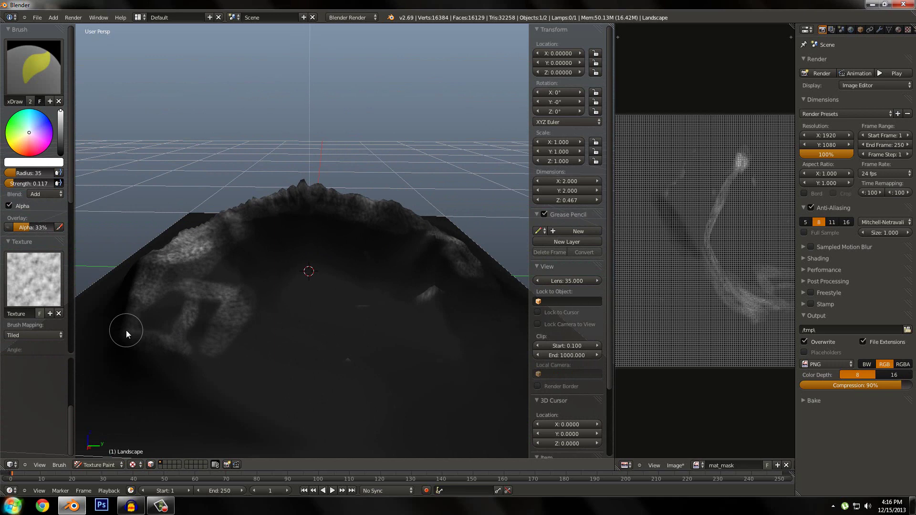
pyautogui.moveTo(147, 340); pyautogui.dragTo(185, 349)
# Step: Take the landscape out of Texture Paint and put it in Object Mode
pyautogui.scroll(-3, 331, 370)
pyautogui.moveTo(351, 371)
pyautogui.mouseDown(button='middle')
pyautogui.moveTo(346, 409)
pyautogui.moveTo(333, 352)
pyautogui.moveTo(300, 360)
pyautogui.moveTo(370, 311)
pyautogui.moveTo(527, 345)
pyautogui.moveTo(494, 321)
pyautogui.moveTo(330, 288)
pyautogui.moveTo(312, 325)
pyautogui.moveTo(316, 297)
pyautogui.mouseUp(button='middle')
pyautogui.press('Tab')
pyautogui.press('Tab')
pyautogui.click(118, 464)
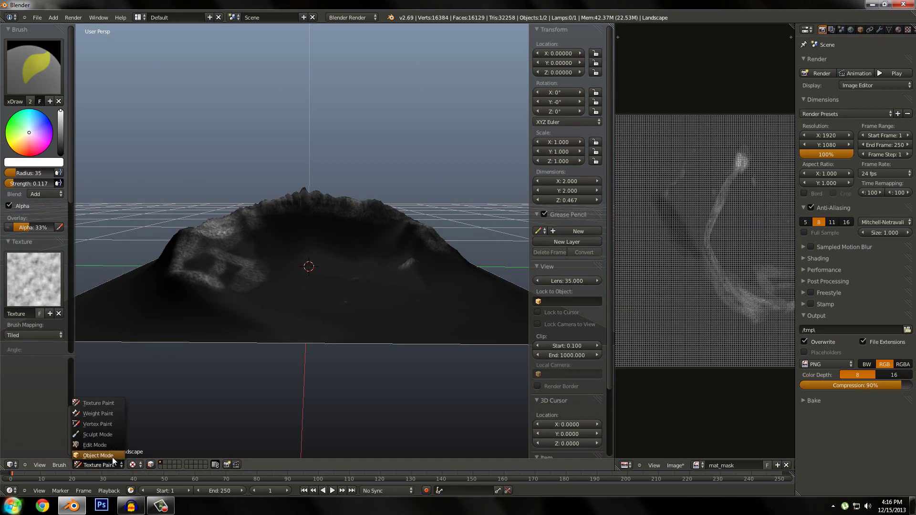
pyautogui.click(98, 405)
pyautogui.moveTo(287, 356)
pyautogui.mouseDown(button='middle')
pyautogui.moveTo(296, 345)
pyautogui.moveTo(305, 374)
pyautogui.moveTo(283, 356)
pyautogui.mouseUp(button='middle')
pyautogui.scroll(-3, 283, 356)
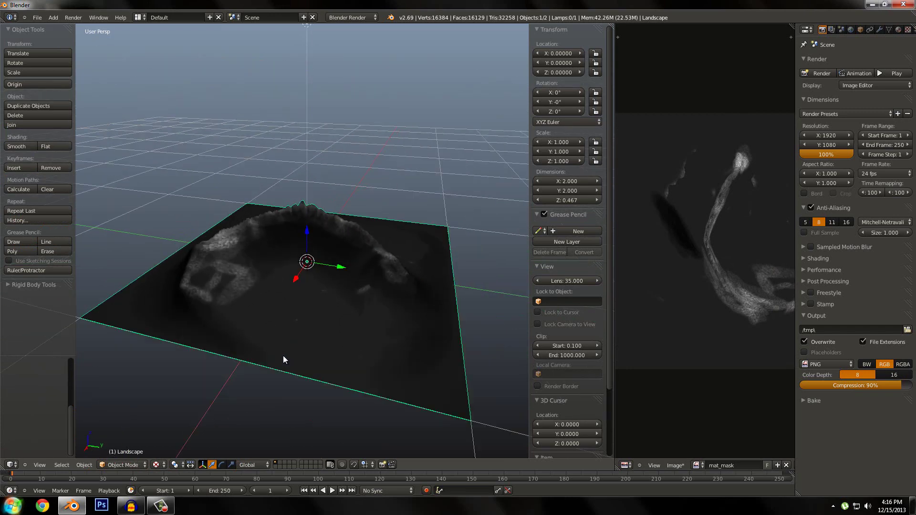
# Step: Switch to the Compositing screen layout and set the render engine to Cycles Render
pyautogui.hotkey('ctrl', 'Left')
pyautogui.scroll(3, 462, 403)
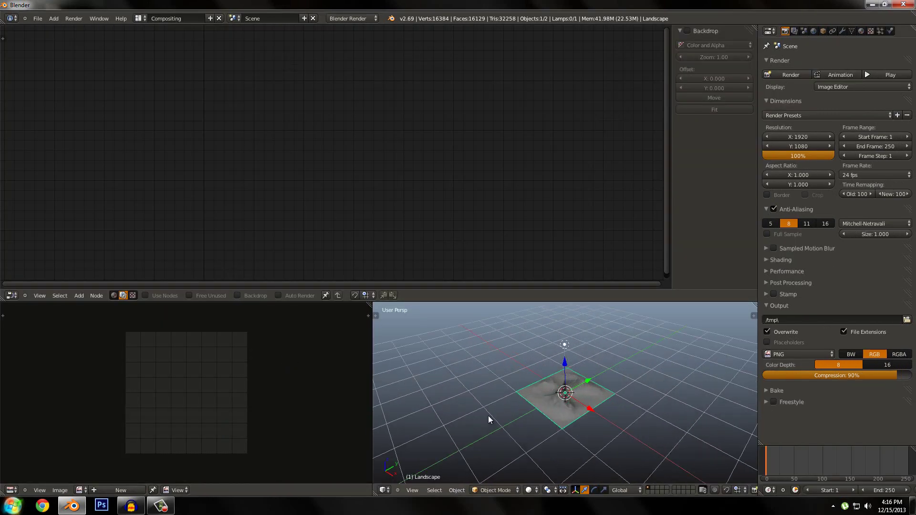
pyautogui.click(364, 18)
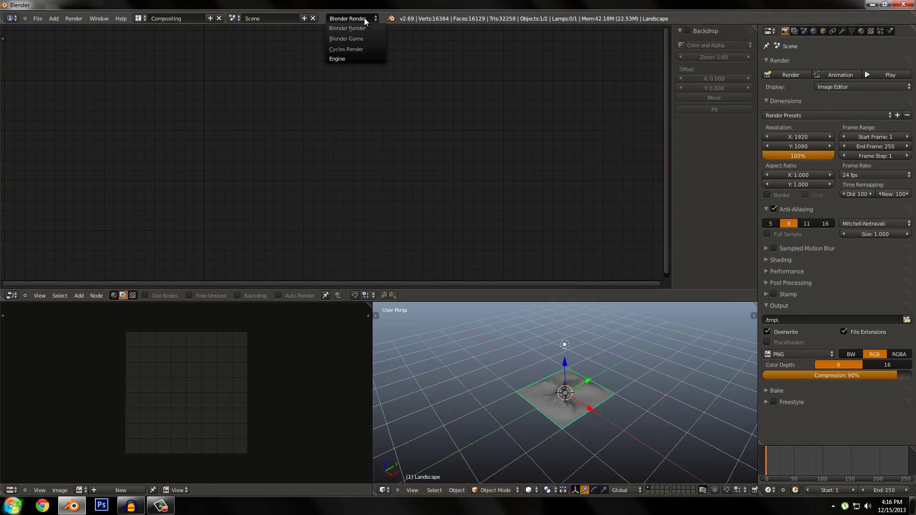
pyautogui.click(359, 48)
# Step: Show material nodes for the landscape and create a new material named main
pyautogui.click(113, 295)
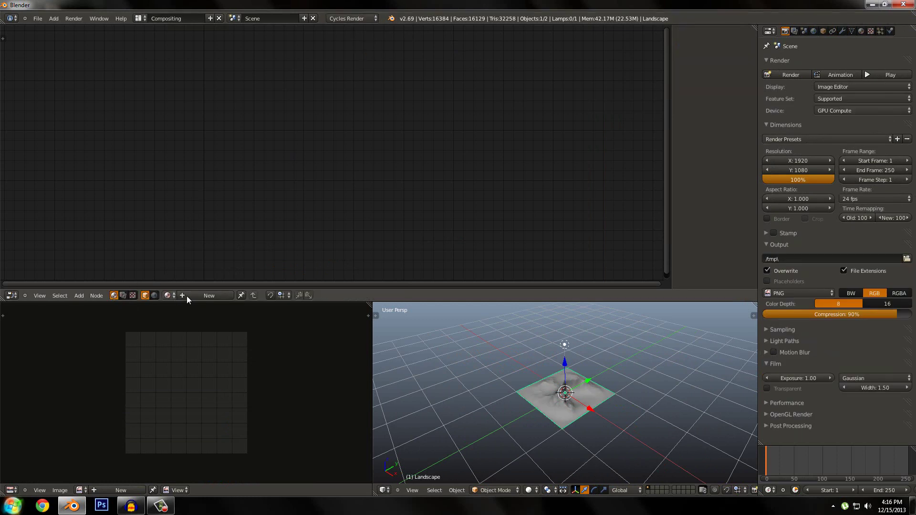
pyautogui.click(191, 295)
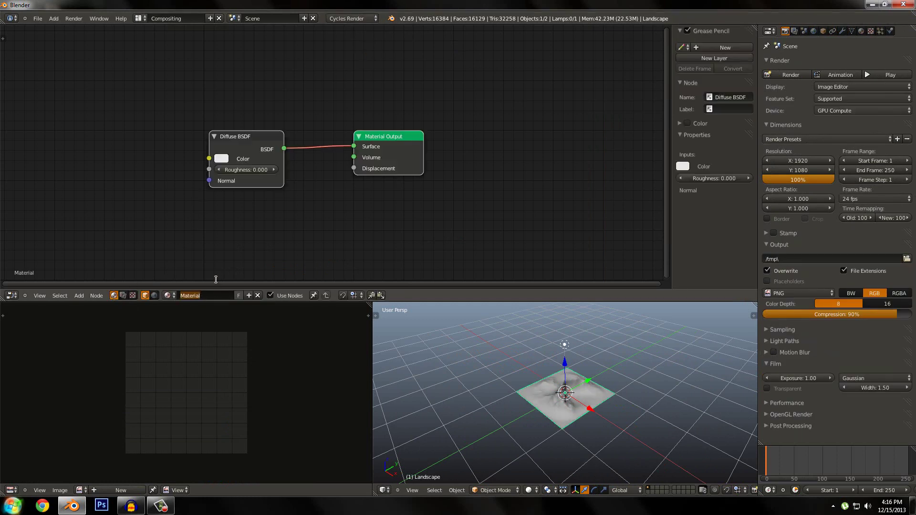
pyautogui.write('main')
pyautogui.press('Return')
# Step: Move the Diffuse BSDF node aside and insert a Mix Shader node on its link to the Material Output
pyautogui.moveTo(241, 138); pyautogui.dragTo(95, 47)
pyautogui.press('a')
pyautogui.moveTo(239, 160); pyautogui.dragTo(314, 155, button='middle')
pyautogui.scroll(-1, 313, 156)
pyautogui.hotkey('ctrl', 'a')
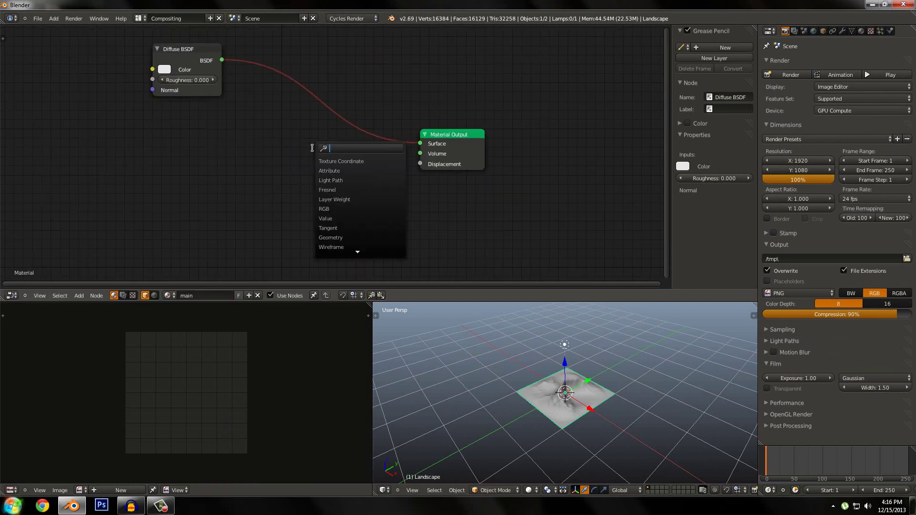
pyautogui.write('mix')
pyautogui.press('Return')
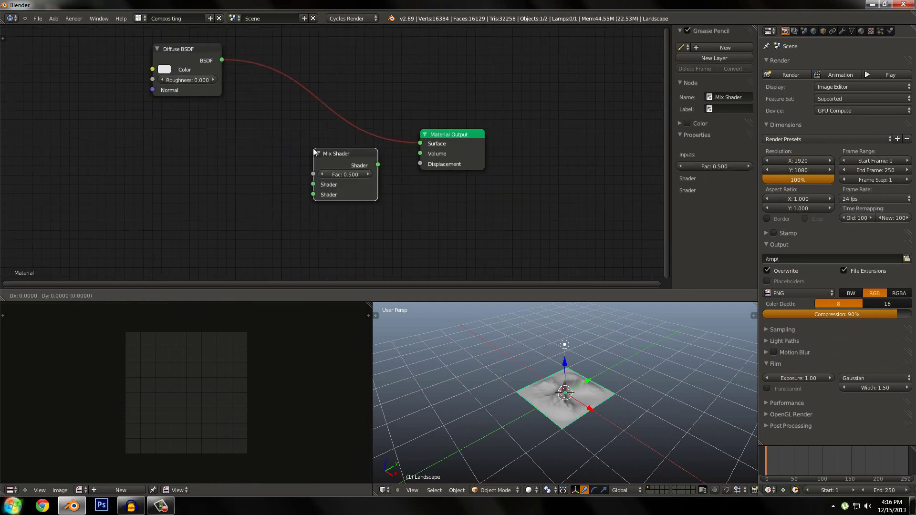
pyautogui.click(305, 93)
# Step: Add a second Diffuse BSDF node below the first and connect it to the Mix Shader's second shader input
pyautogui.hotkey('shift', 'a')
pyautogui.click(227, 138)
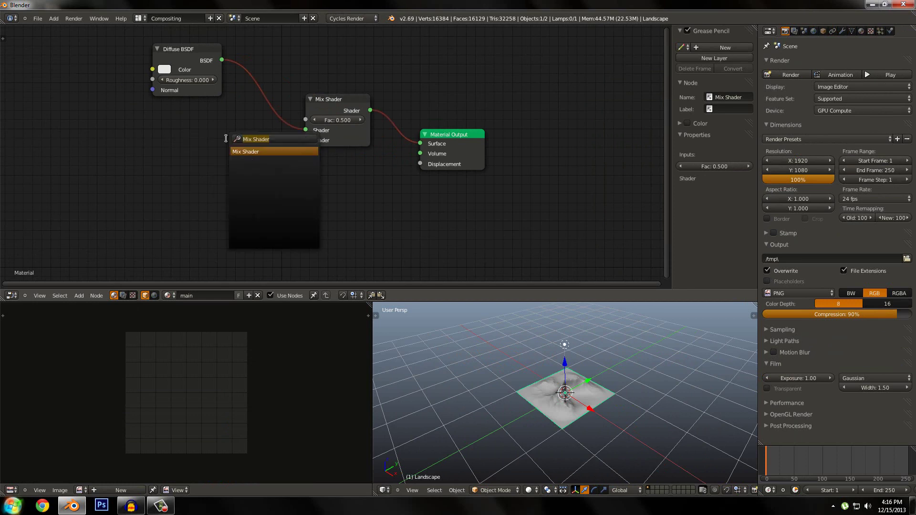
pyautogui.write('dif')
pyautogui.press('Return')
pyautogui.click(165, 135)
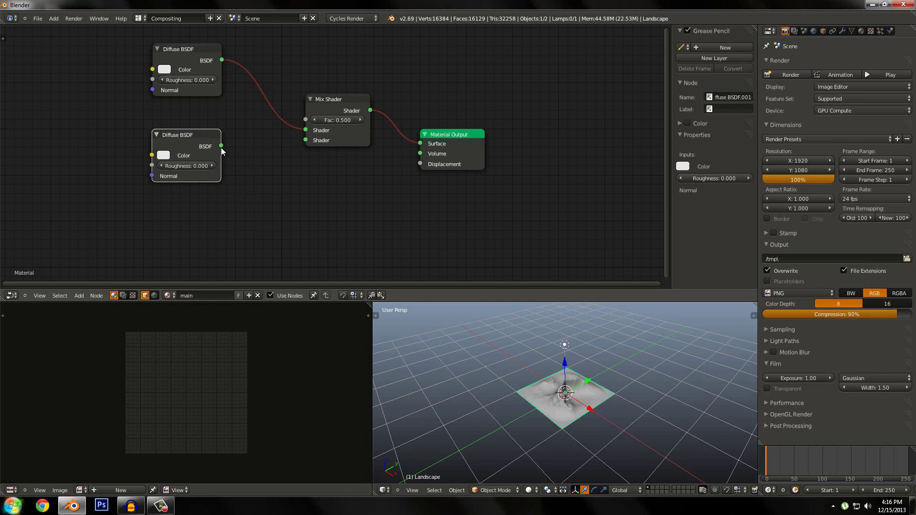
pyautogui.moveTo(221, 146); pyautogui.dragTo(306, 140)
# Step: Move the shader nodes to make room and add an Image Texture node above the first Diffuse BSDF
pyautogui.scroll(-2, 262, 119)
pyautogui.moveTo(169, 110); pyautogui.dragTo(256, 269)
pyautogui.press('g')
pyautogui.click(296, 159)
pyautogui.hotkey('ctrl', 'a')
pyautogui.write('ima')
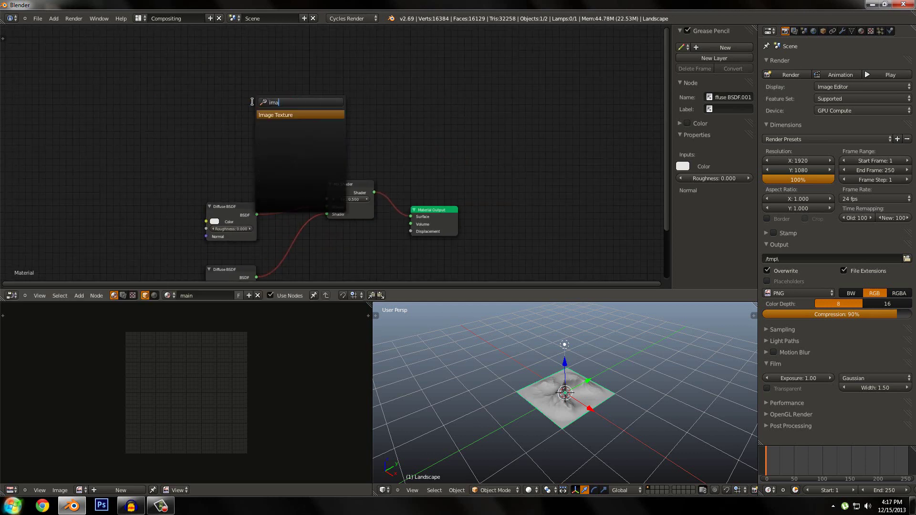
pyautogui.click(270, 115)
pyautogui.click(229, 148)
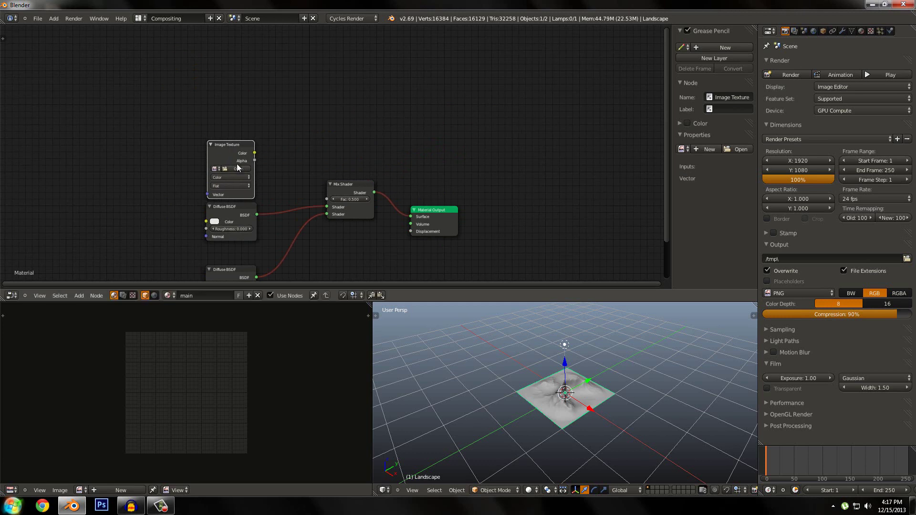
# Step: Assign the mat_mask image to the Image Texture node, connect its Color to the Mix Shader's Fac, and place the node clear of the others
pyautogui.click(237, 166)
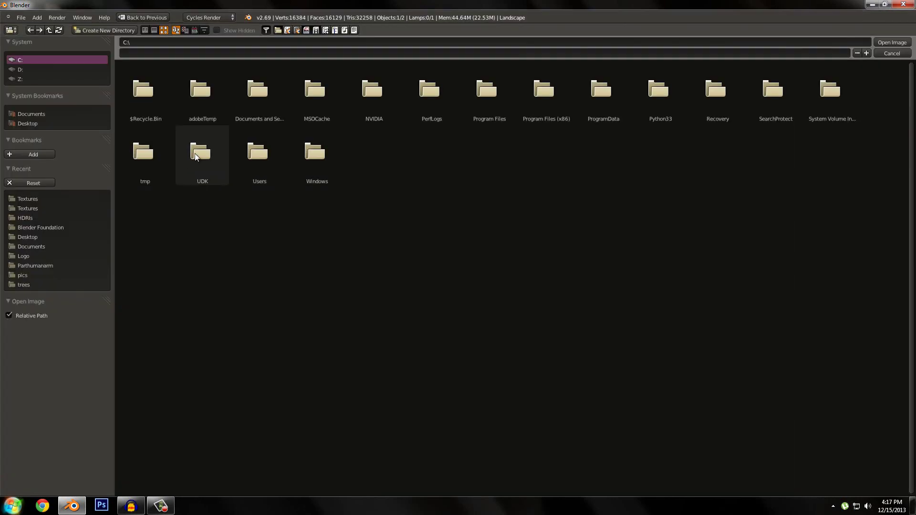
pyautogui.click(886, 52)
pyautogui.click(216, 167)
pyautogui.click(222, 179)
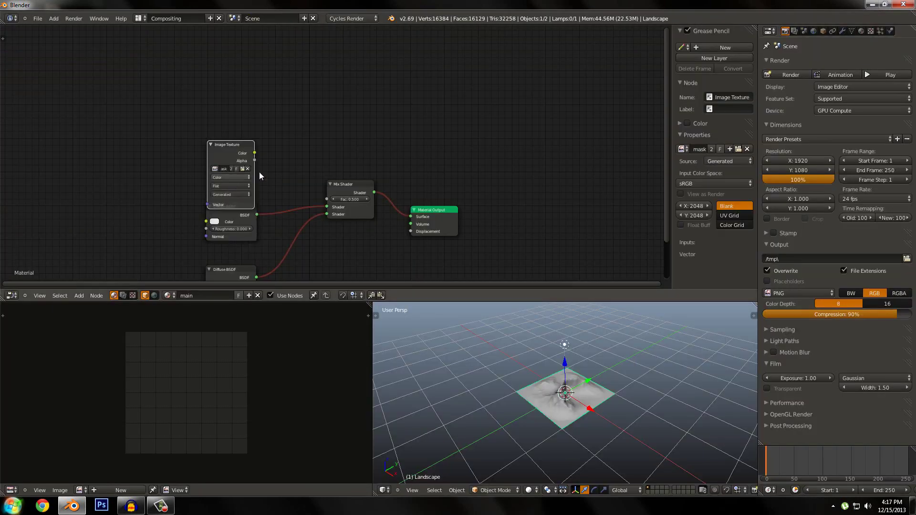
pyautogui.moveTo(314, 182); pyautogui.dragTo(327, 196)
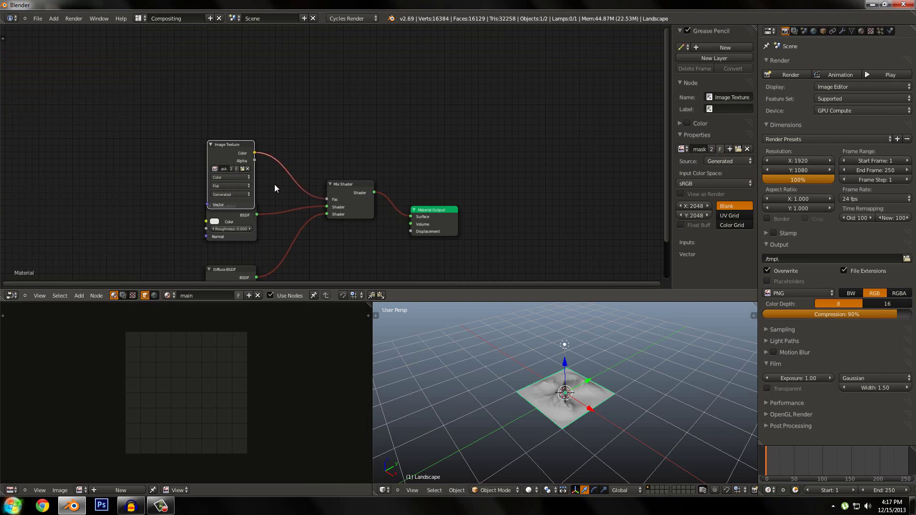
pyautogui.press('g')
pyautogui.click(273, 166)
# Step: Deselect the landscape and set the 3D viewport shading to Rendered
pyautogui.press('a')
pyautogui.scroll(4, 546, 416)
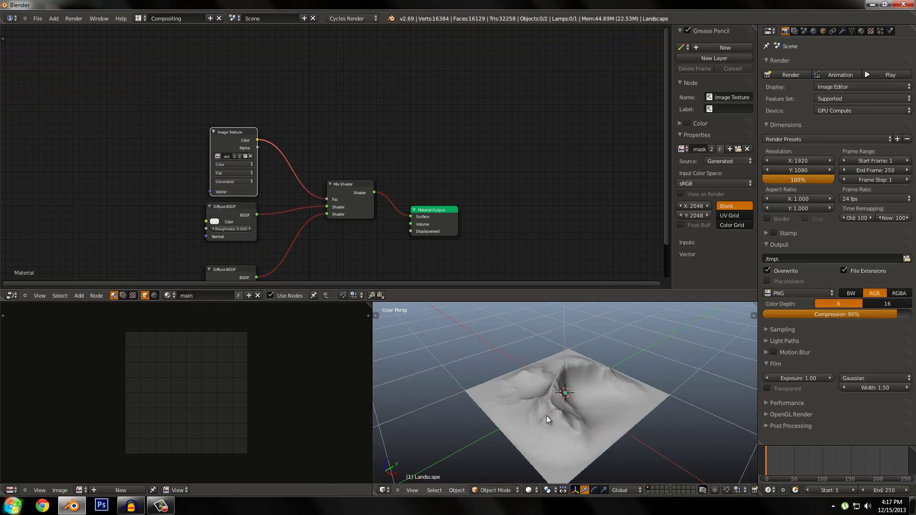
pyautogui.moveTo(549, 454); pyautogui.dragTo(551, 442, button='middle')
pyautogui.click(533, 490)
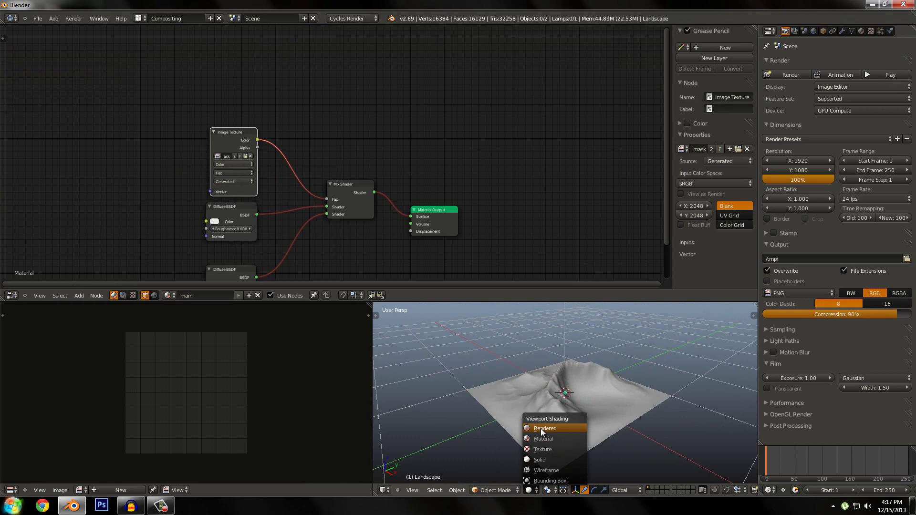
pyautogui.click(541, 429)
pyautogui.scroll(2, 552, 411)
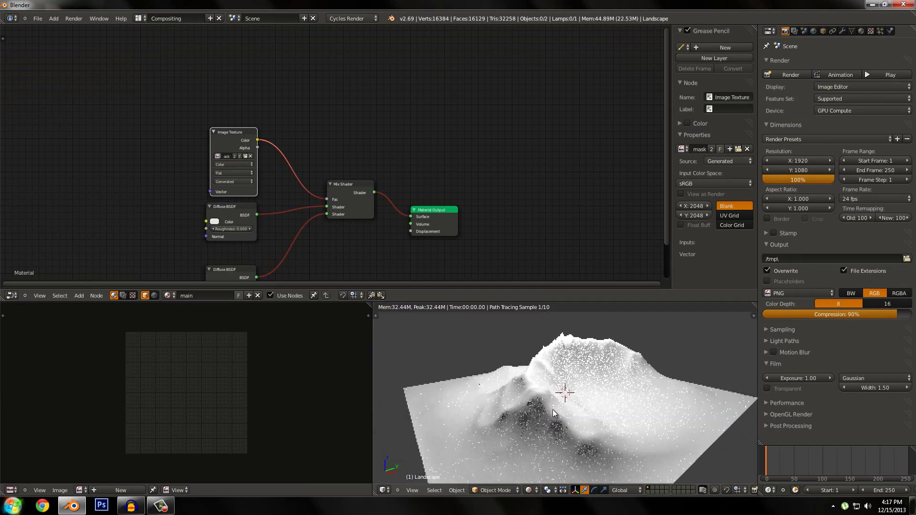
# Step: Set the first Diffuse BSDF's color to dark green
pyautogui.scroll(3, 295, 208)
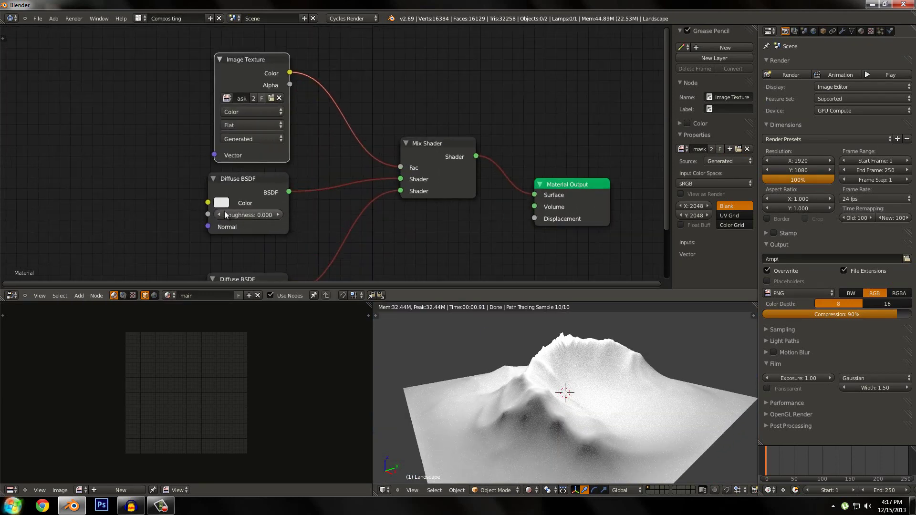
pyautogui.click(217, 207)
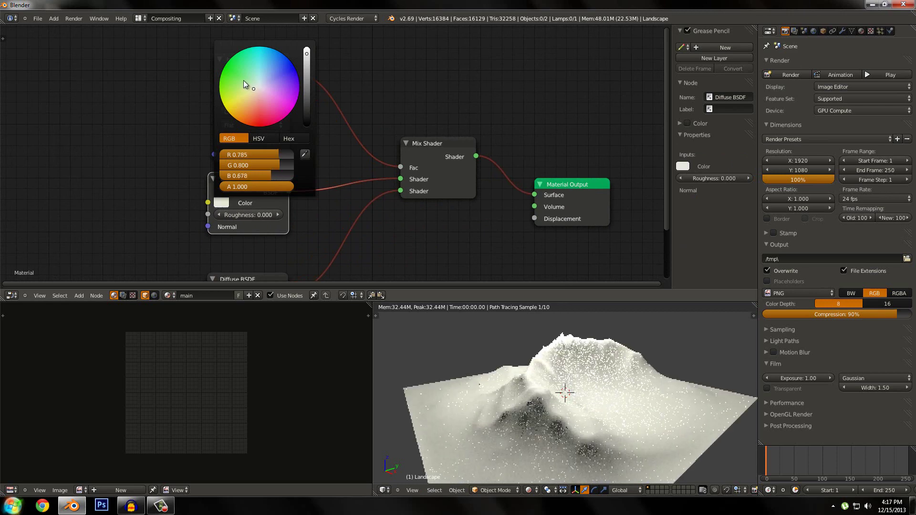
pyautogui.click(220, 66)
pyautogui.moveTo(307, 68); pyautogui.dragTo(306, 99)
# Step: Set the second Diffuse BSDF's color to golden yellow and check the blend along the ridges in the rendered view
pyautogui.moveTo(372, 152); pyautogui.dragTo(374, 54, button='middle')
pyautogui.scroll(3, 334, 119)
pyautogui.click(227, 213)
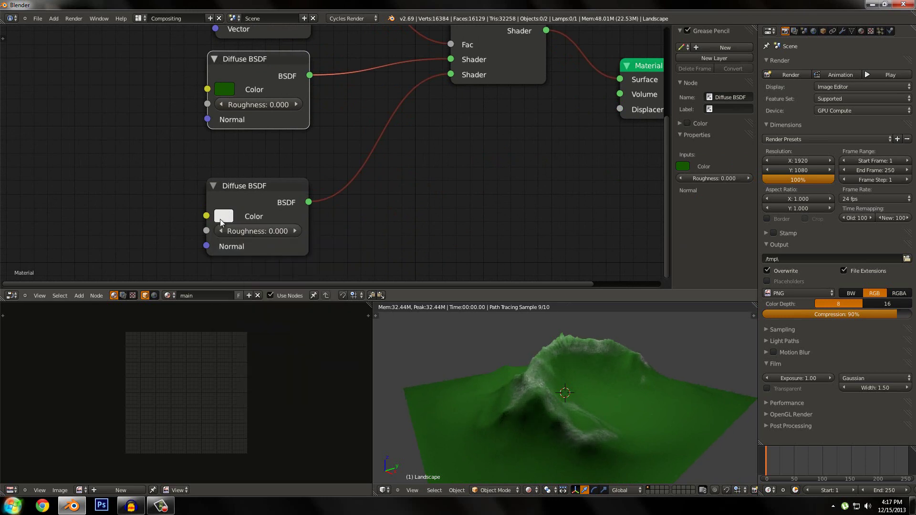
pyautogui.click(219, 220)
pyautogui.moveTo(239, 316); pyautogui.dragTo(234, 322)
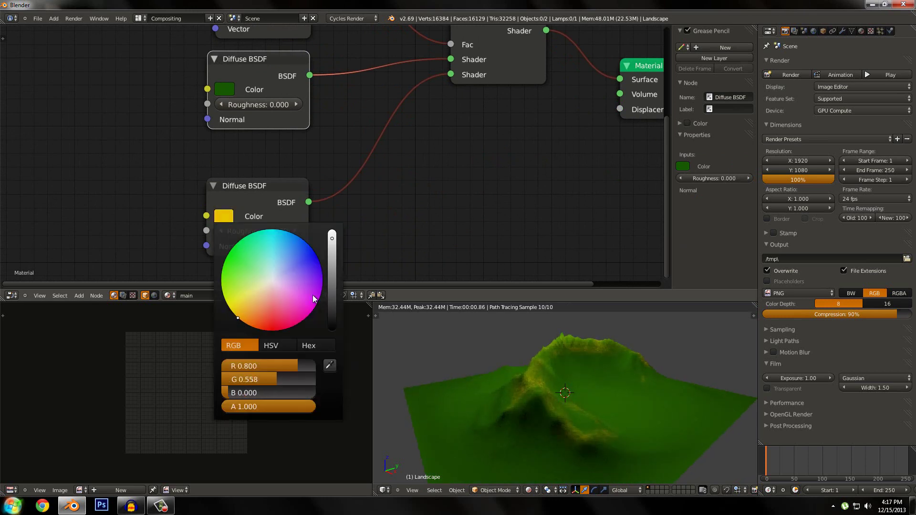
pyautogui.moveTo(330, 253)
pyautogui.mouseDown()
pyautogui.moveTo(336, 297)
pyautogui.moveTo(334, 245)
pyautogui.mouseUp()
pyautogui.scroll(3, 505, 422)
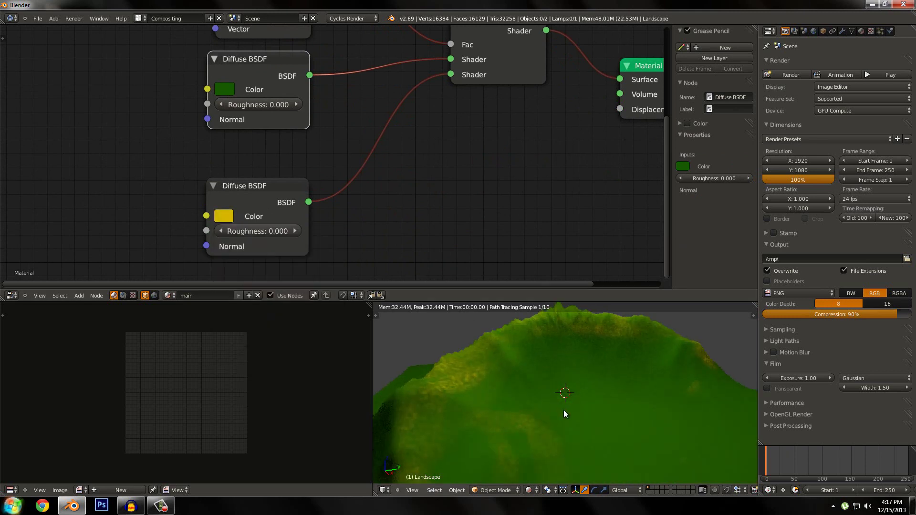
pyautogui.moveTo(518, 423); pyautogui.dragTo(628, 409, button='middle')
pyautogui.scroll(-3, 583, 389)
pyautogui.scroll(-2, 414, 105)
# Step: Move the mask's Image Texture node aside and insert an RGB Curves node between its Color and the Mix Shader's Fac
pyautogui.moveTo(410, 183); pyautogui.dragTo(411, 225, button='middle')
pyautogui.scroll(-3, 410, 230)
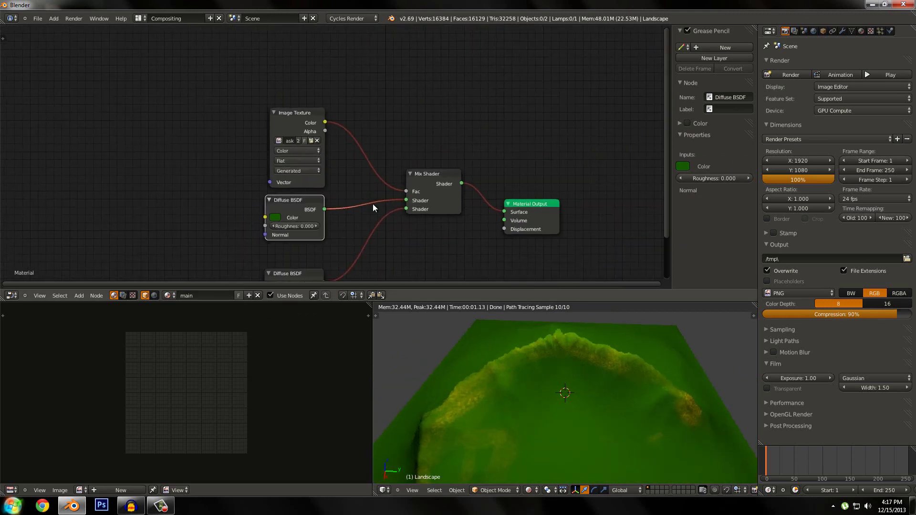
pyautogui.moveTo(304, 128); pyautogui.dragTo(261, 76)
pyautogui.hotkey('shift', 'a')
pyautogui.click(376, 106)
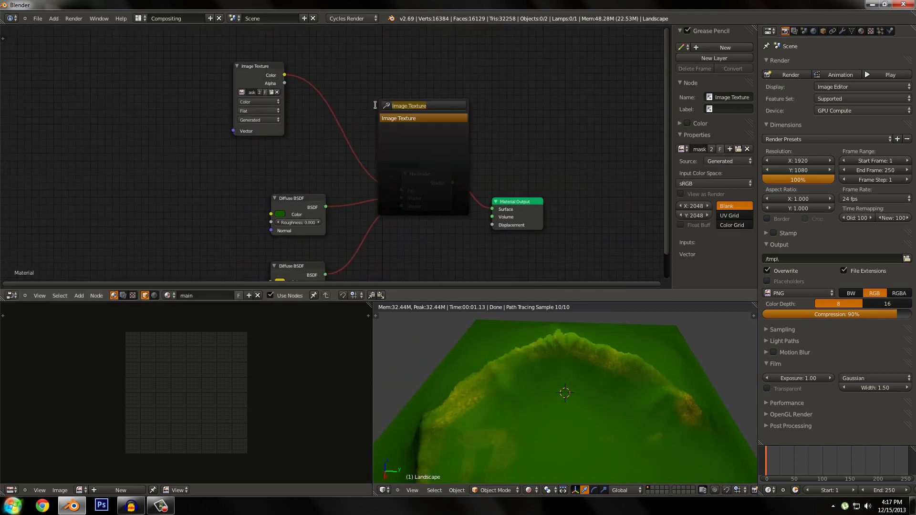
pyautogui.write('curves')
pyautogui.press('Return')
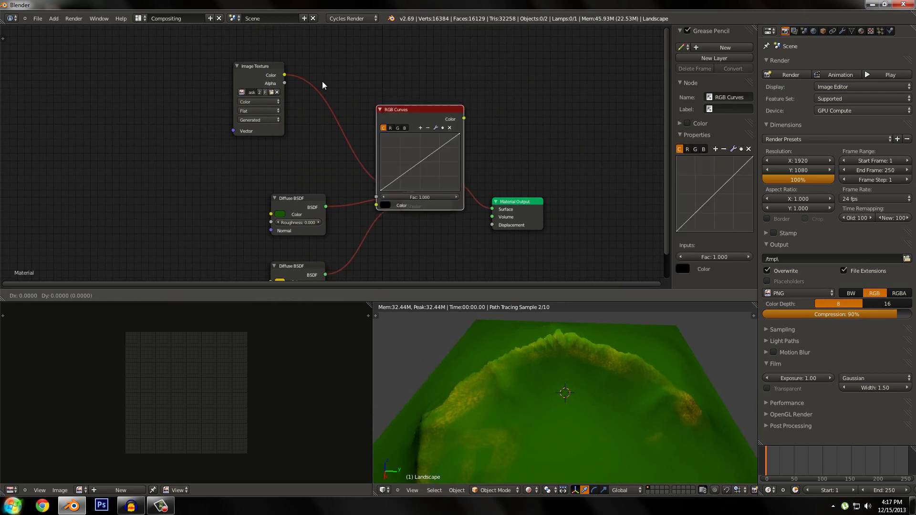
pyautogui.click(297, 67)
# Step: Bend the RGB Curves node's combined curve upward, with its control point at X 0.35455 and Y 0.61250
pyautogui.scroll(2, 351, 140)
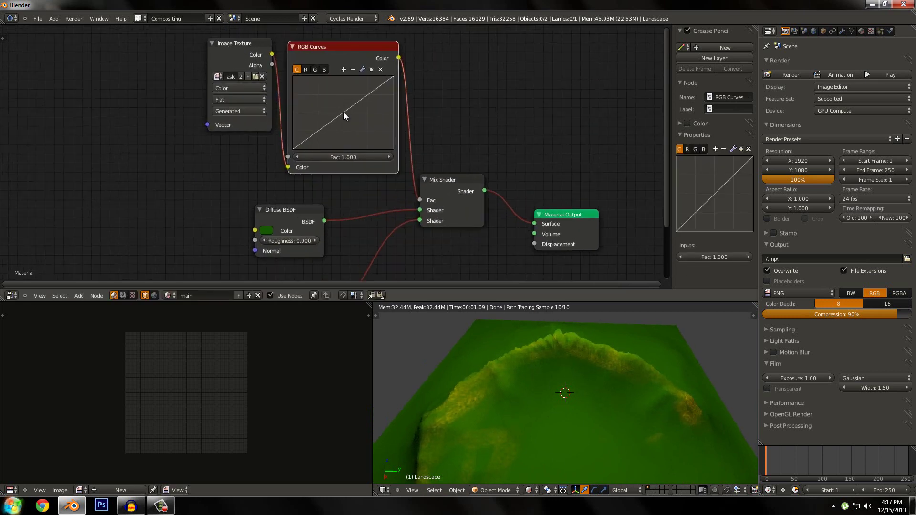
pyautogui.moveTo(344, 113); pyautogui.dragTo(320, 97)
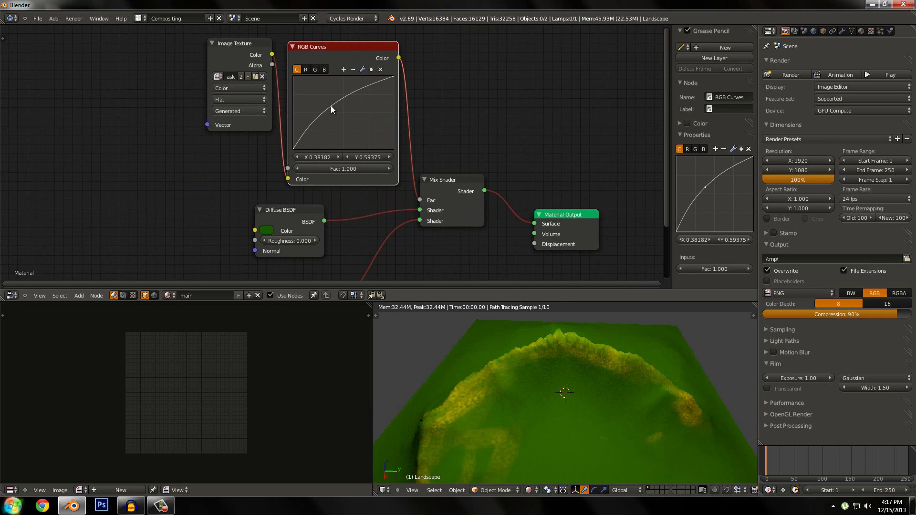
pyautogui.moveTo(332, 105); pyautogui.dragTo(328, 104)
# Step: Move the mask's Image Texture and RGB Curves nodes away from the Mix Shader, and inspect the ridge coloring on the landscape
pyautogui.scroll(-2, 299, 133)
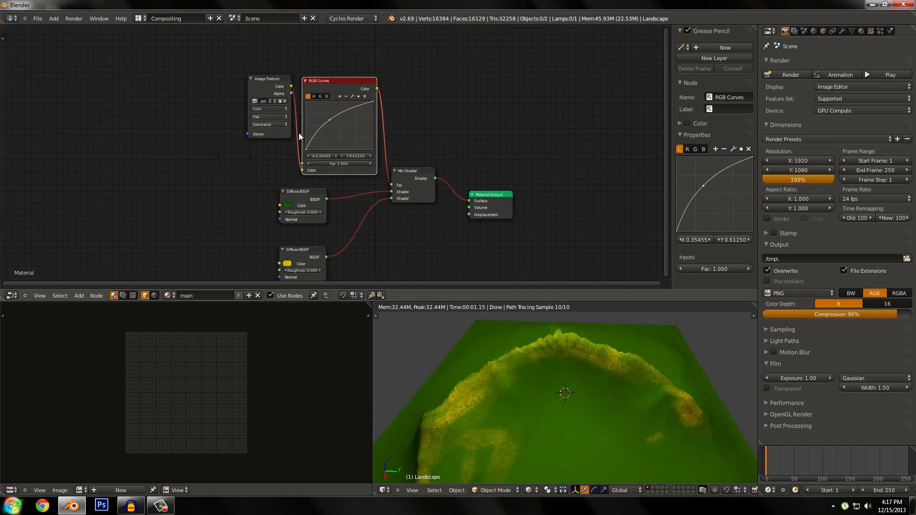
pyautogui.scroll(-1, 299, 136)
pyautogui.moveTo(263, 76); pyautogui.dragTo(343, 167)
pyautogui.press('g')
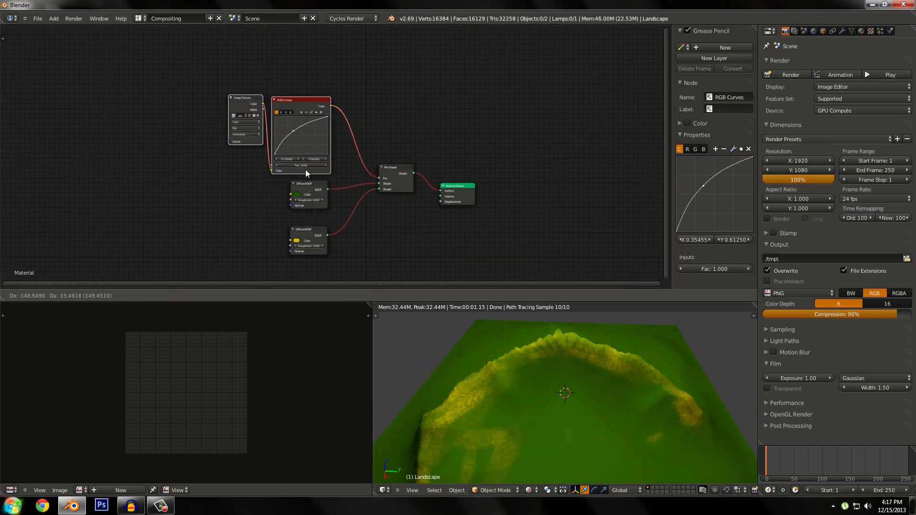
pyautogui.click(303, 169)
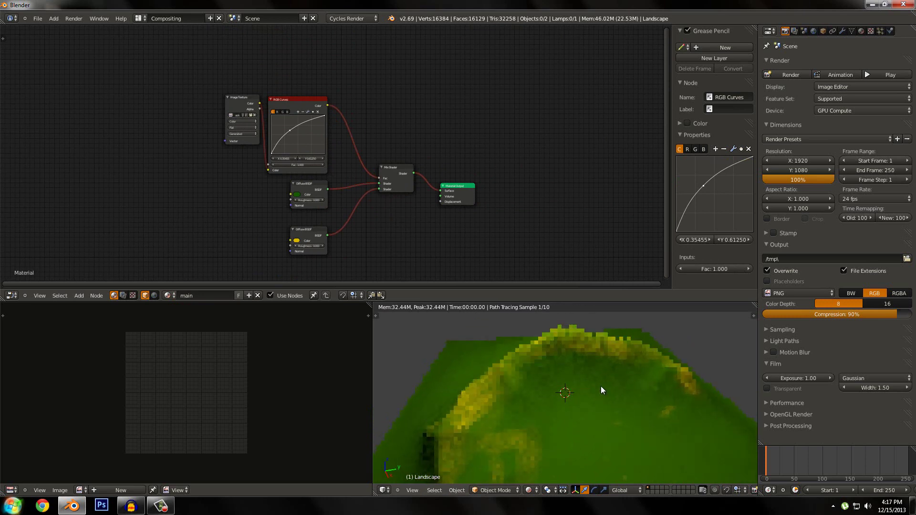
pyautogui.moveTo(601, 386)
pyautogui.mouseDown(button='middle')
pyautogui.moveTo(530, 393)
pyautogui.moveTo(615, 388)
pyautogui.mouseUp(button='middle')
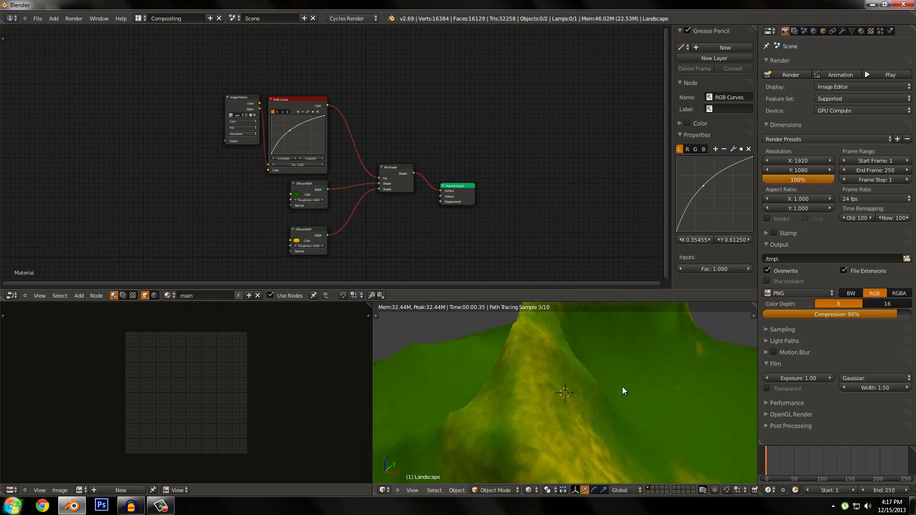
pyautogui.scroll(-5, 580, 391)
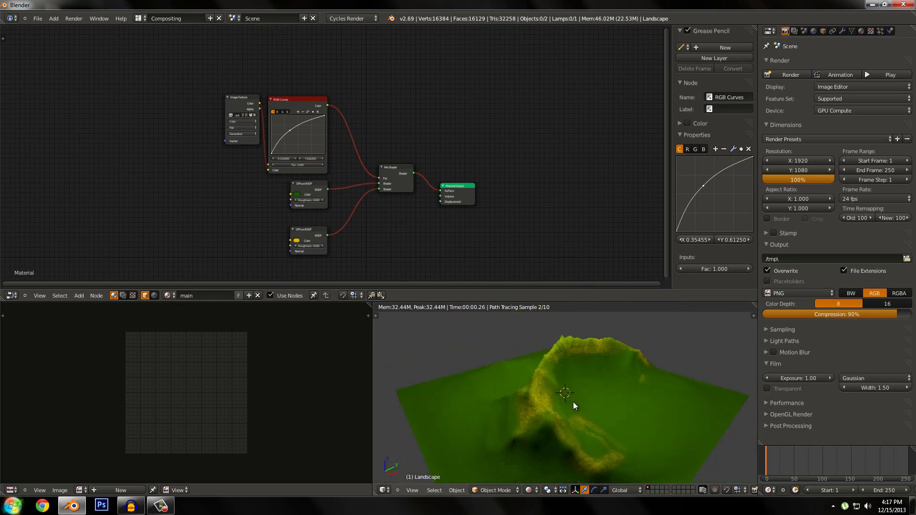
pyautogui.moveTo(558, 399); pyautogui.dragTo(515, 363, button='middle')
# Step: Add a new Image Texture node beside the green Diffuse BSDF, on its input side
pyautogui.moveTo(254, 218); pyautogui.dragTo(300, 189, button='middle')
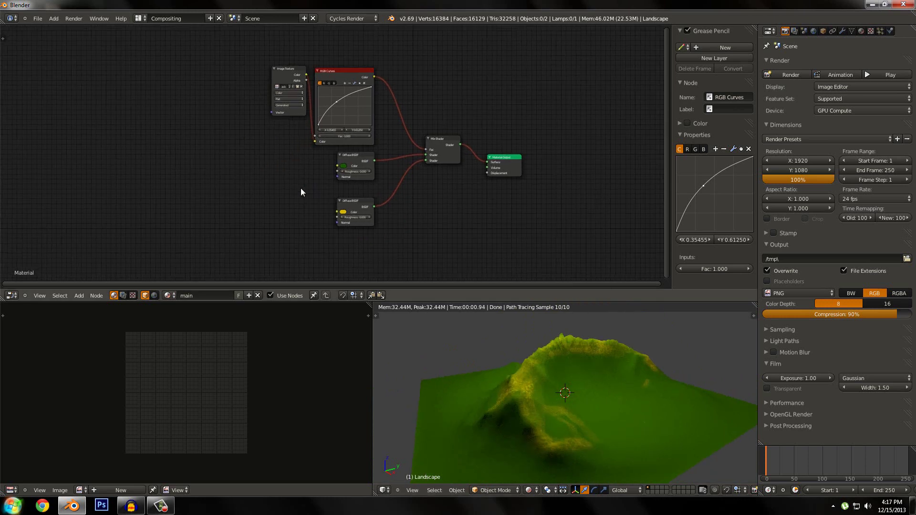
pyautogui.scroll(6, 302, 190)
pyautogui.hotkey('shift', 'a')
pyautogui.click(224, 181)
pyautogui.write('ima')
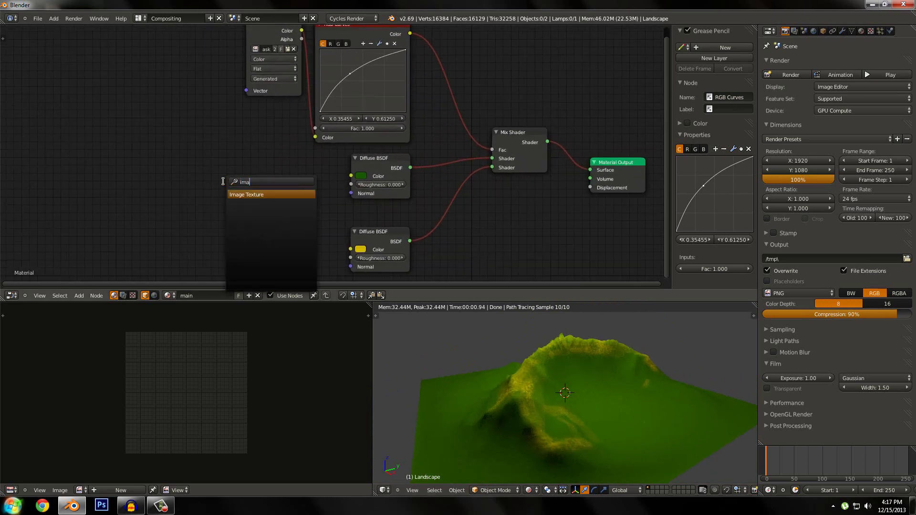
pyautogui.press('Return')
pyautogui.click(206, 159)
# Step: Load grass_texture238.jpg from the Desktop's rain_streat\Textures folder into the new node and connect its Color to the green Diffuse BSDF's Color
pyautogui.click(215, 177)
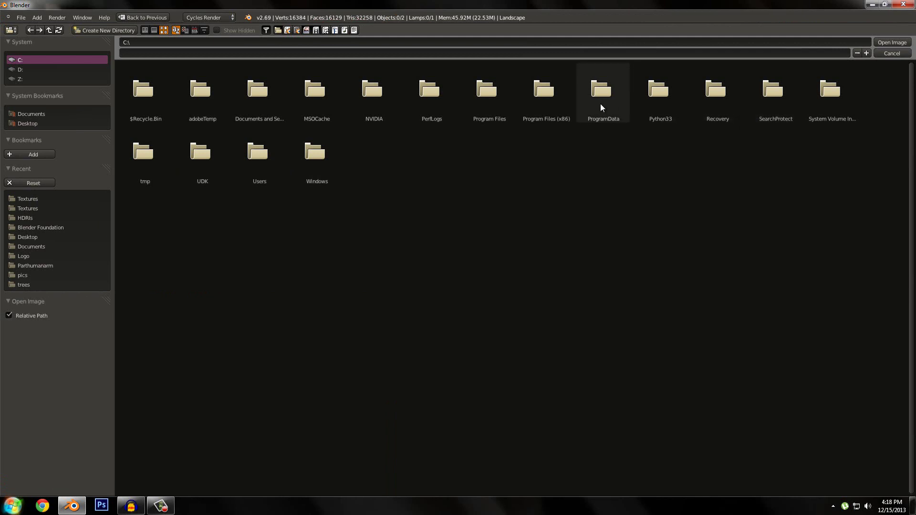
pyautogui.click(23, 124)
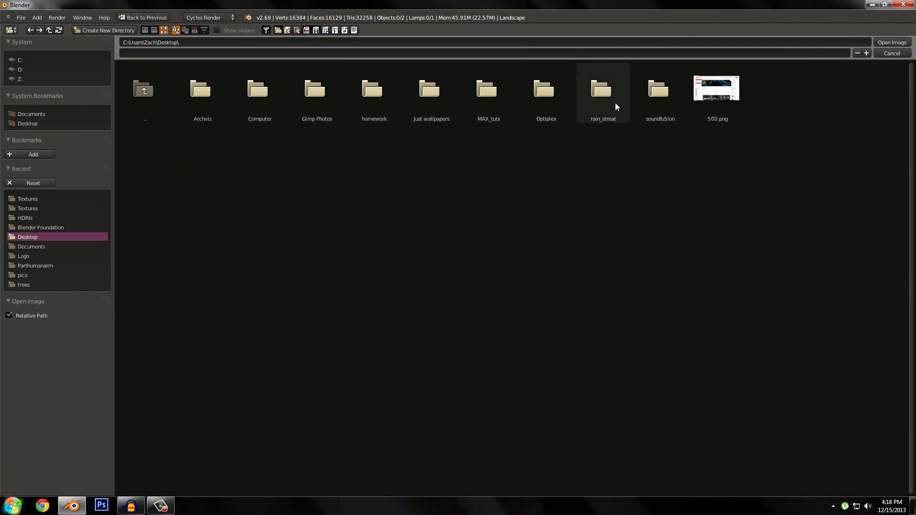
pyautogui.click(600, 100)
pyautogui.click(259, 110)
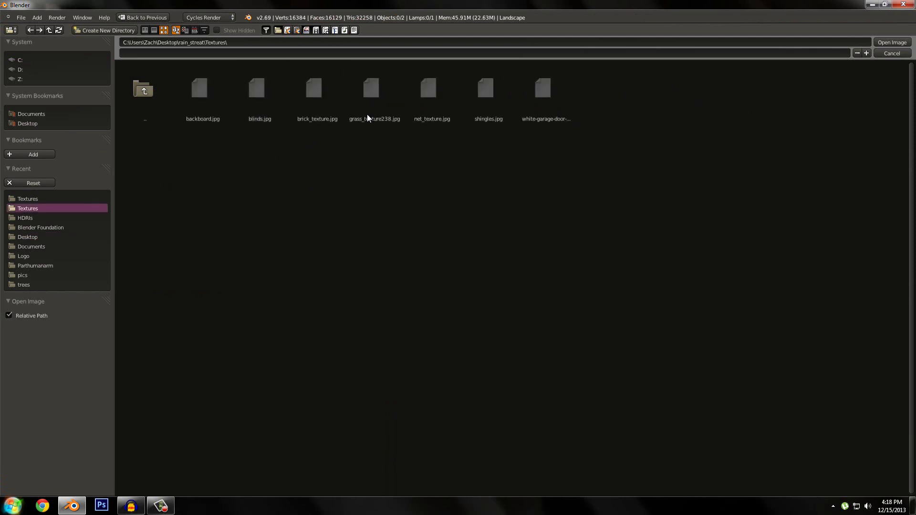
pyautogui.doubleClick(377, 107)
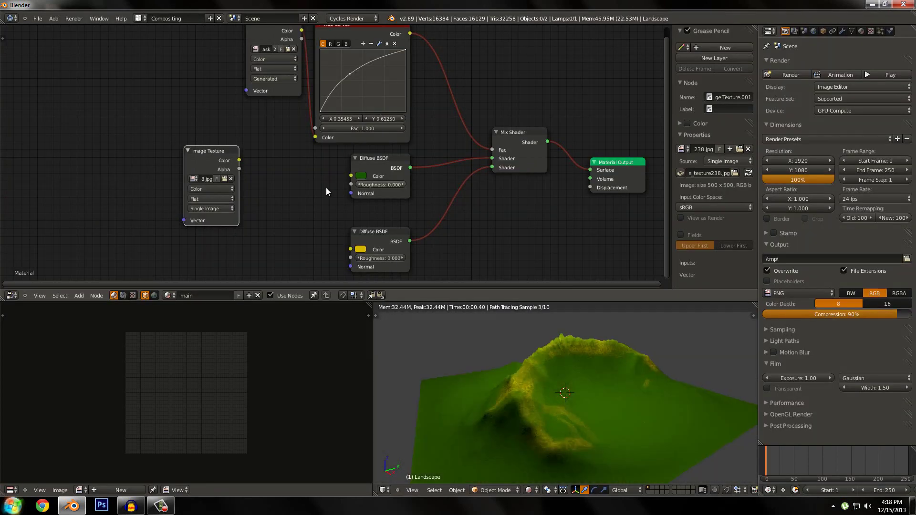
pyautogui.scroll(-1, 325, 187)
pyautogui.moveTo(253, 158); pyautogui.dragTo(349, 172)
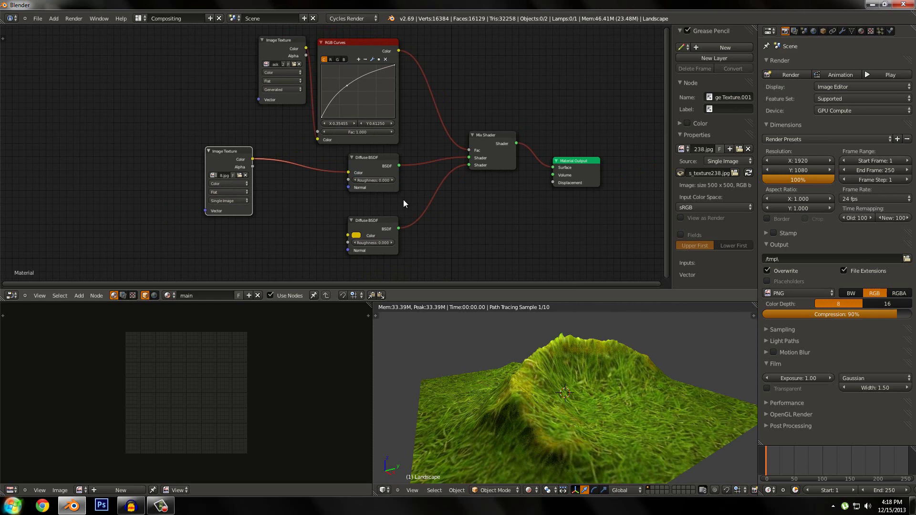
# Step: Add a Texture Coordinate node on the input side of the grass Image Texture node
pyautogui.moveTo(278, 214); pyautogui.dragTo(402, 202, button='middle')
pyautogui.scroll(-1, 401, 203)
pyautogui.hotkey('shift', 'a')
pyautogui.click(243, 162)
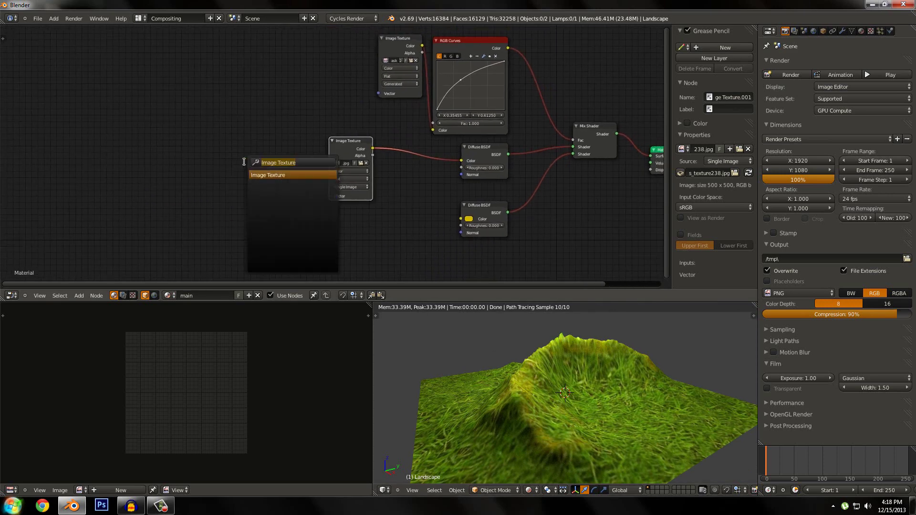
pyautogui.write('tex')
pyautogui.click(269, 174)
pyautogui.click(215, 151)
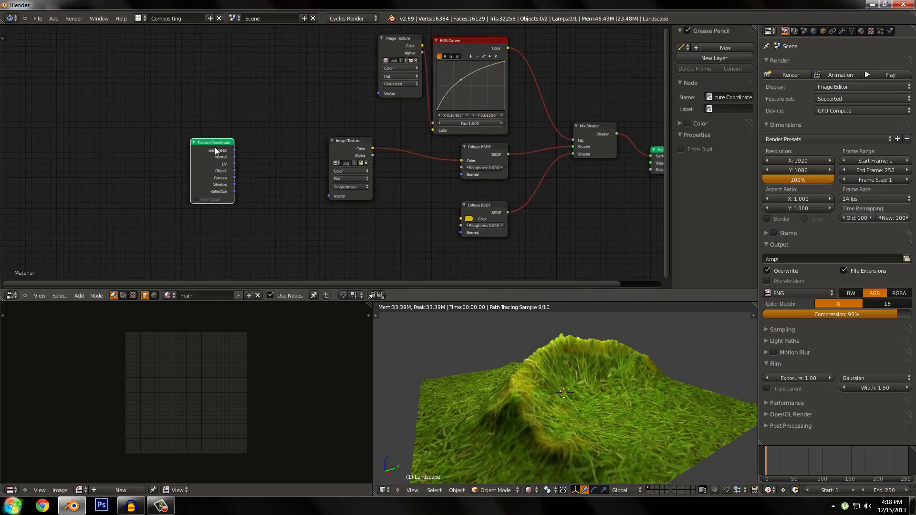
# Step: Add a Mapping node after the Texture Coordinate node and route UV through it to the grass Image Texture's Vector
pyautogui.press('a')
pyautogui.hotkey('shift', 'a')
pyautogui.click(258, 130)
pyautogui.write('map')
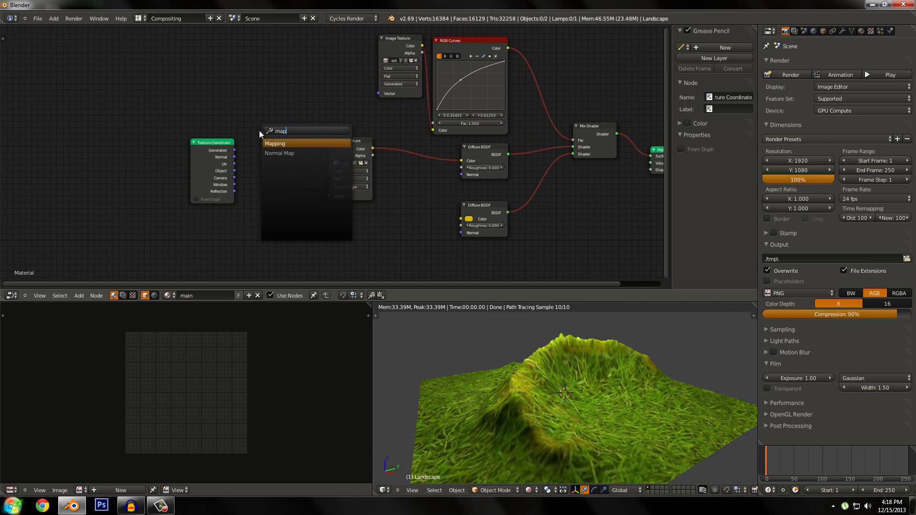
pyautogui.press('Return')
pyautogui.click(216, 116)
pyautogui.moveTo(195, 153); pyautogui.dragTo(214, 206)
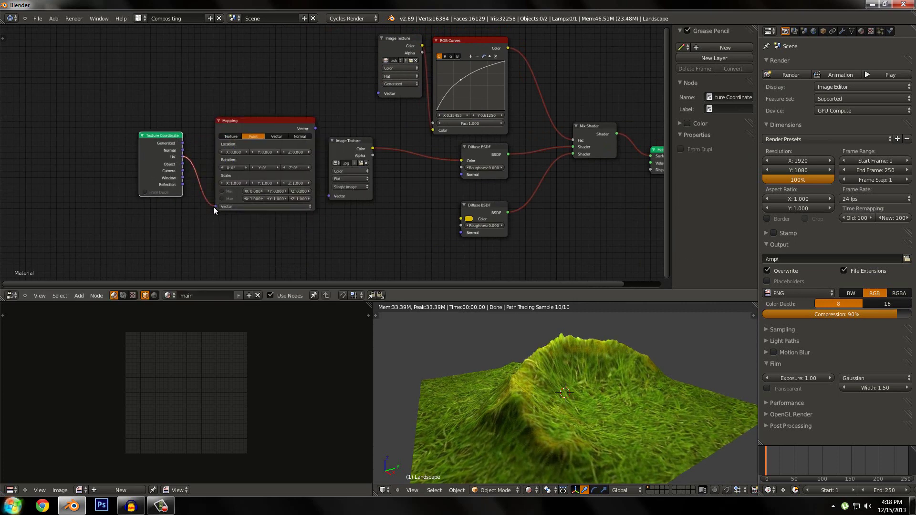
pyautogui.moveTo(316, 128); pyautogui.dragTo(330, 196)
# Step: Set the Mapping node's X, Y and Z scale to 25 and inspect the grass tiling on the landscape
pyautogui.moveTo(345, 208); pyautogui.dragTo(433, 213, button='middle')
pyautogui.scroll(2, 434, 213)
pyautogui.scroll(2, 434, 214)
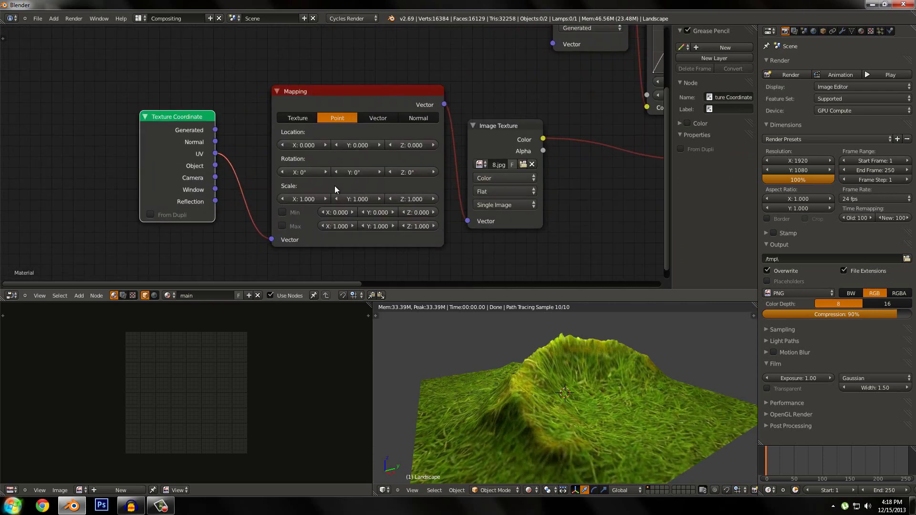
pyautogui.click(308, 198)
pyautogui.write('25')
pyautogui.press('Tab')
pyautogui.write('25')
pyautogui.press('Tab')
pyautogui.write('25')
pyautogui.press('Return')
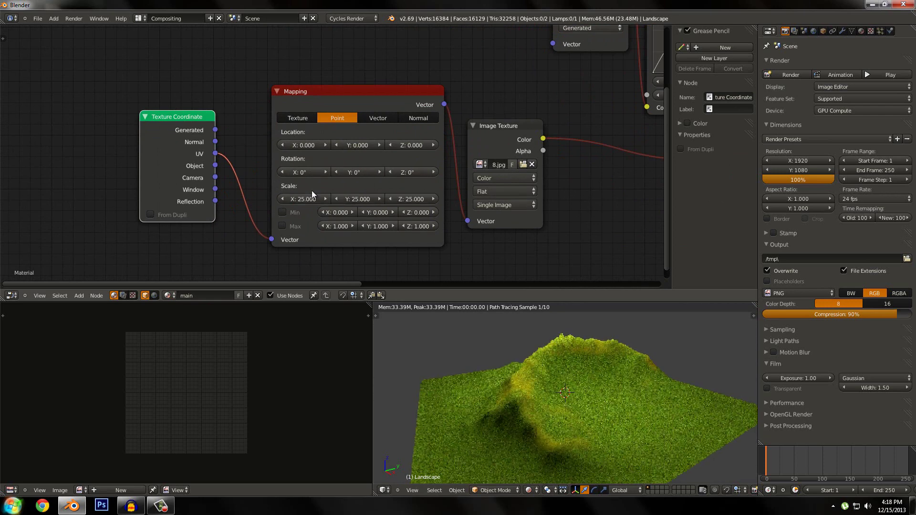
pyautogui.scroll(6, 570, 448)
pyautogui.scroll(2, 578, 438)
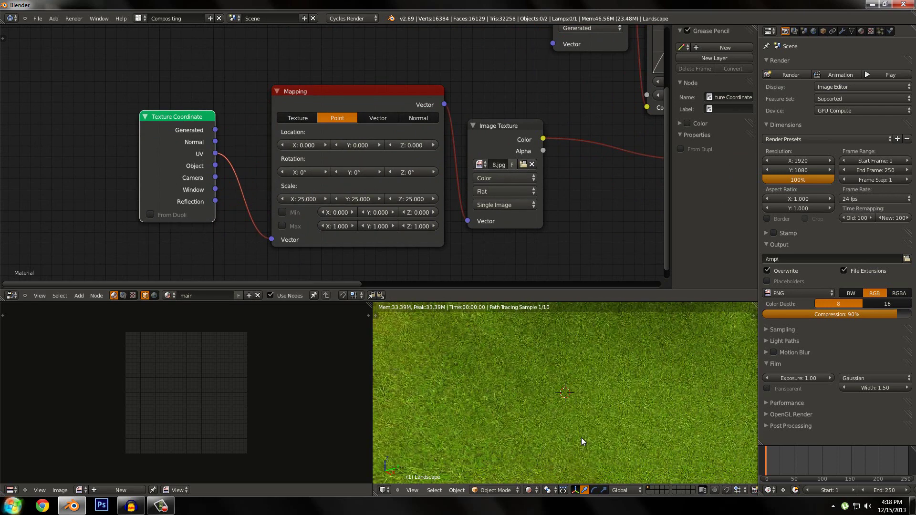
pyautogui.scroll(-8, 461, 411)
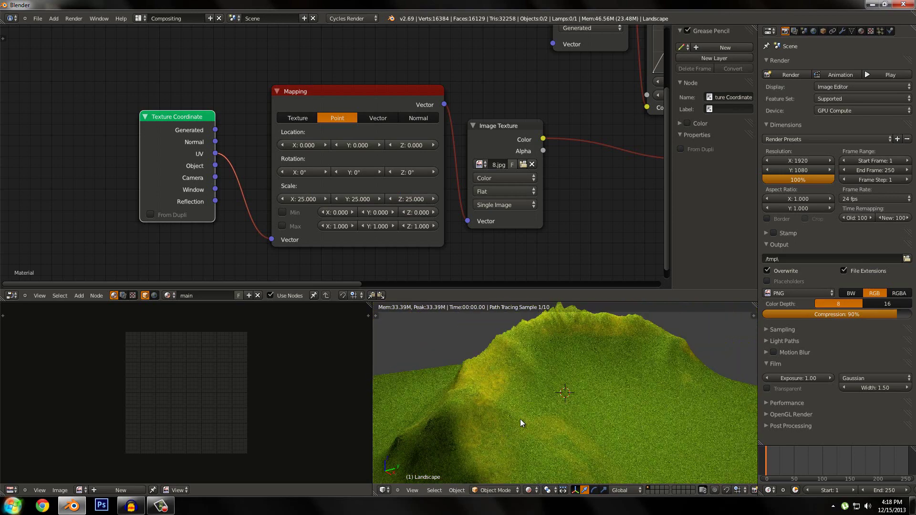
pyautogui.scroll(3, 548, 430)
pyautogui.scroll(-4, 548, 430)
pyautogui.scroll(-3, 491, 152)
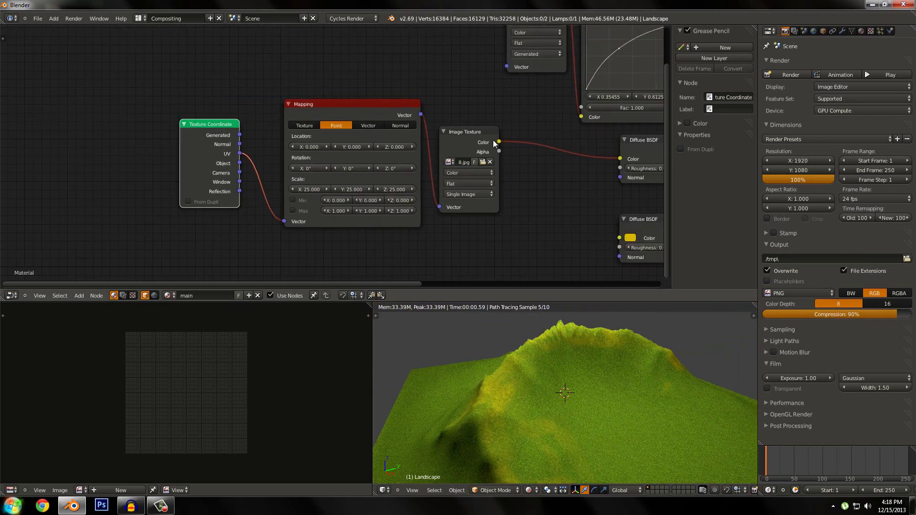
# Step: Move the yellow Diffuse BSDF down and duplicate the grass Image Texture node, placing the copy beside it
pyautogui.scroll(-5, 496, 156)
pyautogui.moveTo(480, 174); pyautogui.dragTo(415, 157, button='middle')
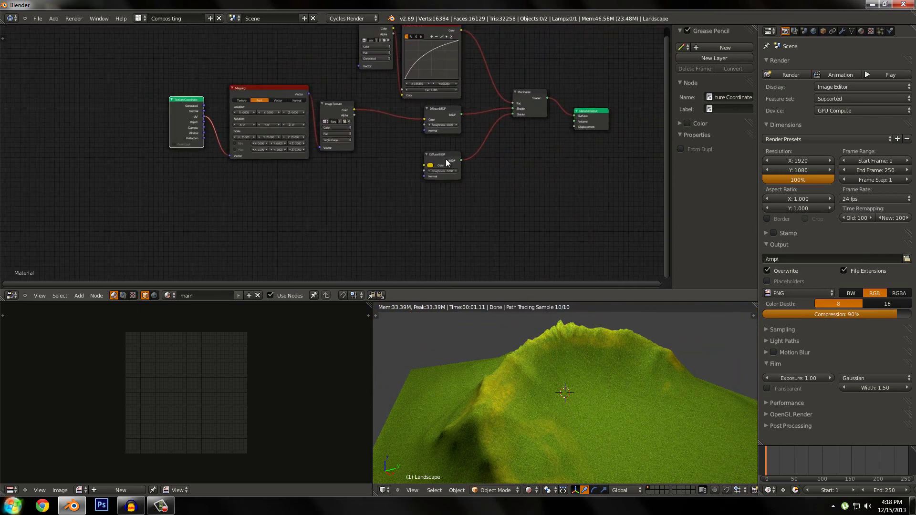
pyautogui.moveTo(446, 159); pyautogui.dragTo(443, 189)
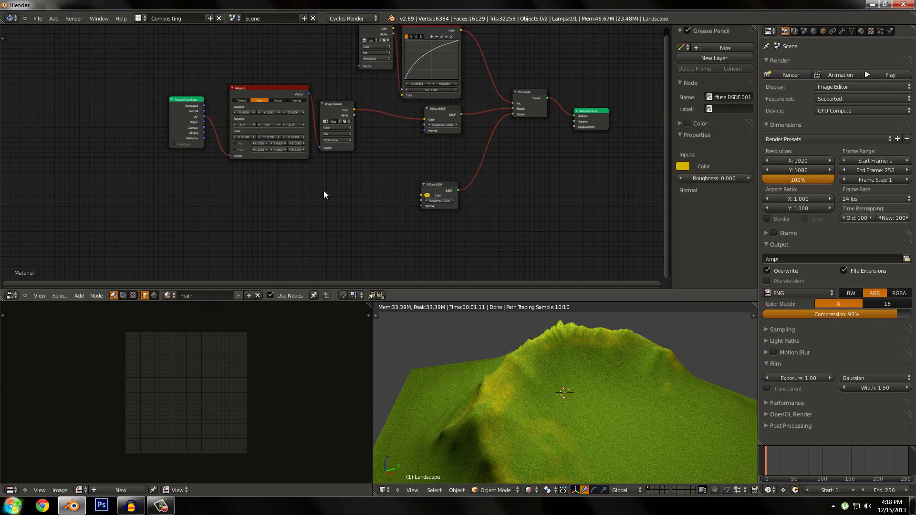
pyautogui.click(329, 110)
pyautogui.hotkey('shift', 'd')
pyautogui.click(335, 229)
# Step: Load Rock_01_COLOR.png from the Z:\3D models\Textures folder into the duplicated Image Texture node
pyautogui.click(349, 221)
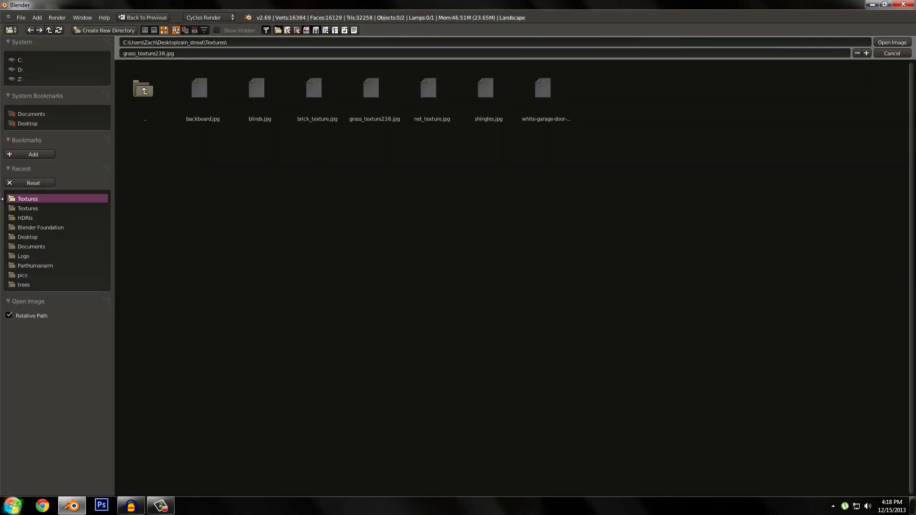
pyautogui.click(24, 208)
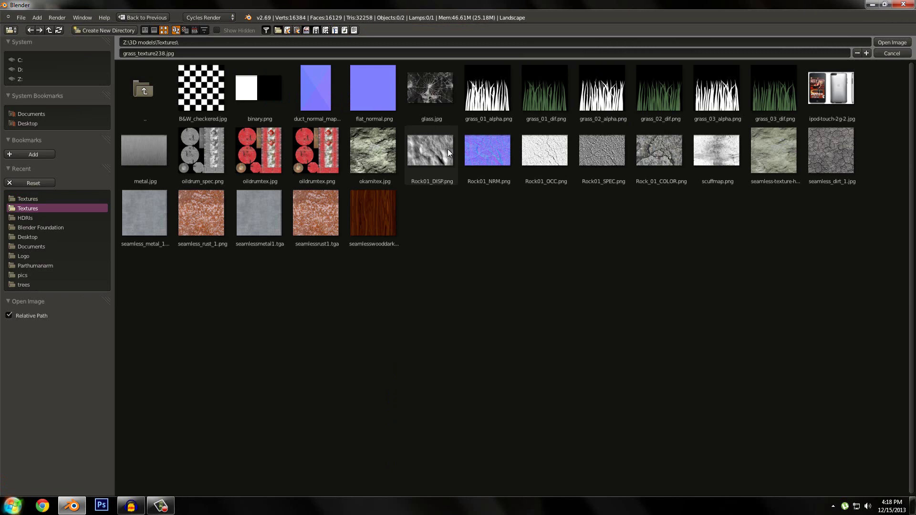
pyautogui.click(653, 159)
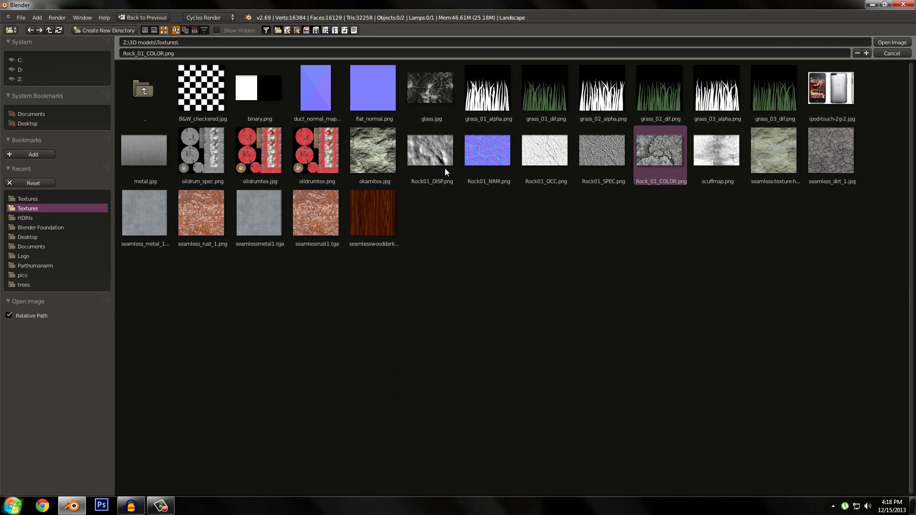
pyautogui.press('Return')
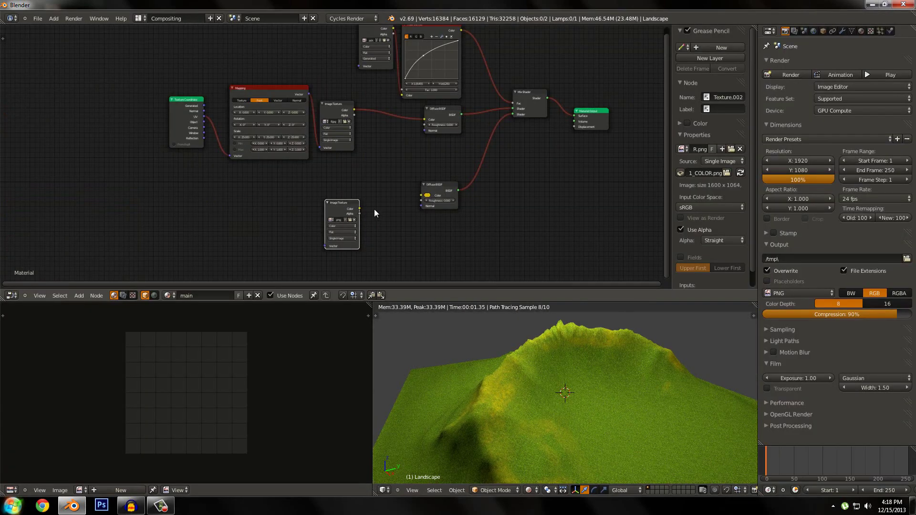
# Step: Load the seamless dirt_1.jpg texture into the duplicated Image Texture node and connect its Color to the yellow Diffuse BSDF's Color
pyautogui.click(350, 220)
pyautogui.doubleClick(816, 171)
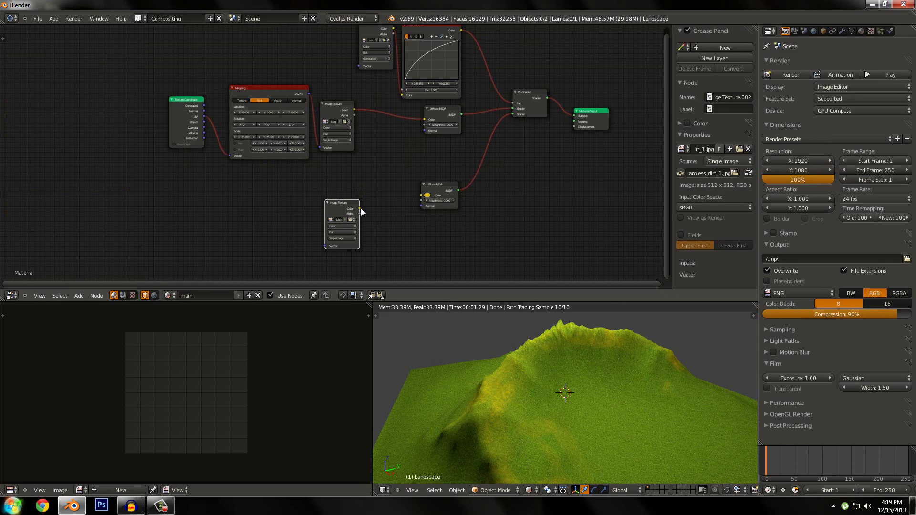
pyautogui.moveTo(360, 209); pyautogui.dragTo(422, 195)
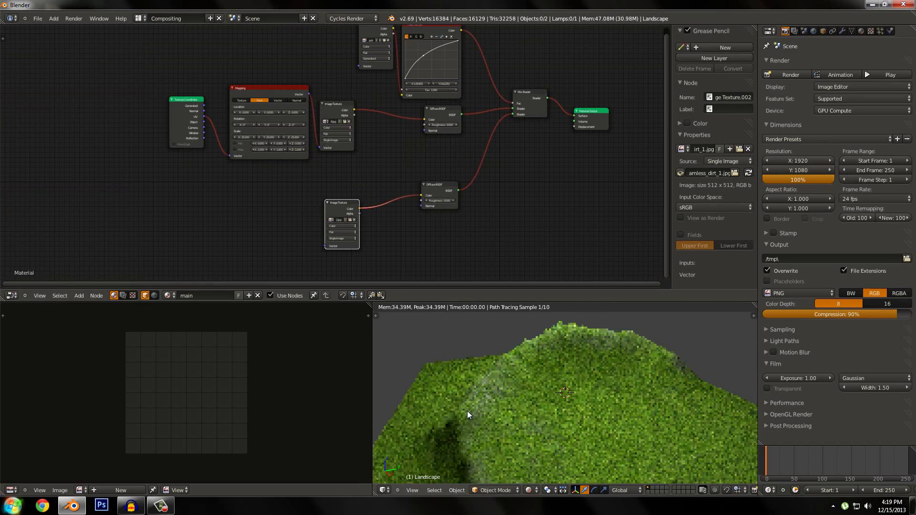
pyautogui.moveTo(467, 412); pyautogui.dragTo(571, 417, button='middle')
pyautogui.scroll(-3, 587, 422)
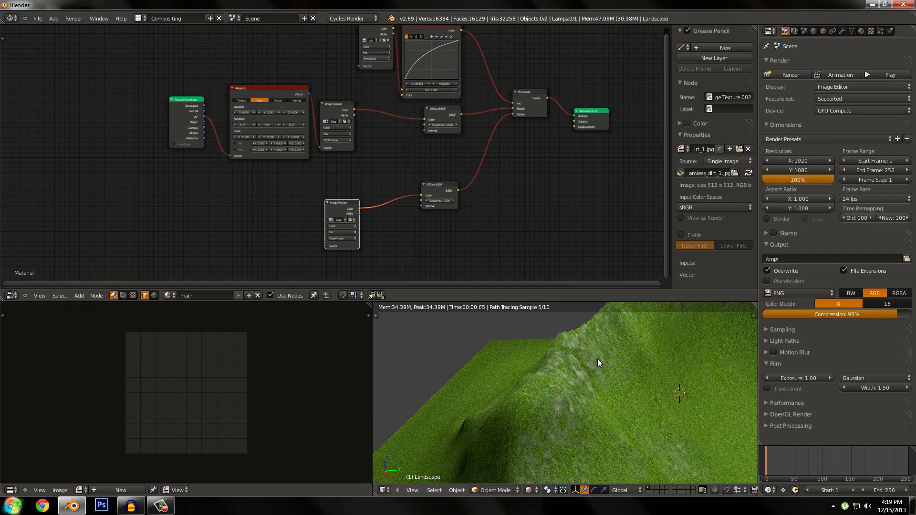
# Step: Move the Texture Coordinate and Mapping nodes farther away from the two Image Texture nodes to make room
pyautogui.scroll(2, 329, 205)
pyautogui.moveTo(345, 215); pyautogui.dragTo(350, 202)
pyautogui.scroll(-1, 354, 186)
pyautogui.moveTo(214, 74); pyautogui.dragTo(301, 161)
pyautogui.press('g')
pyautogui.click(266, 165)
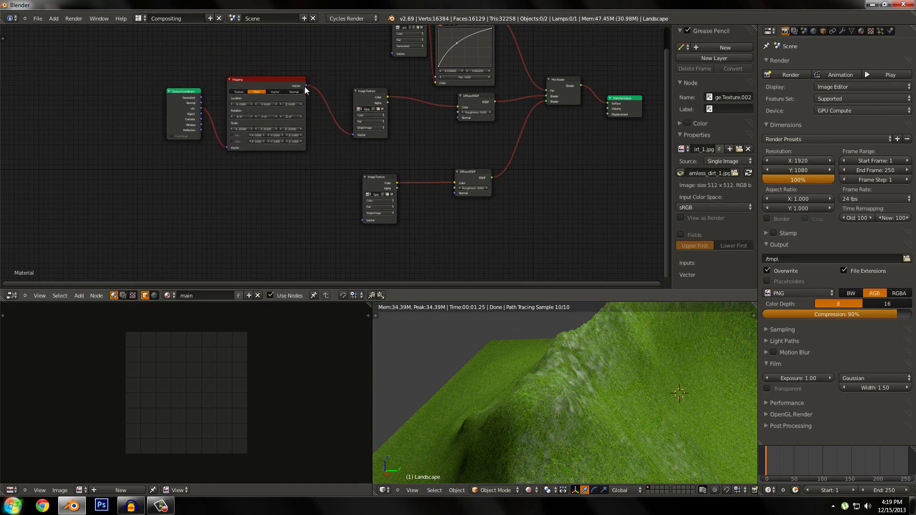
# Step: Examine how the dirt texture blends with the grass along the landscape's ridges in the rendered view
pyautogui.moveTo(306, 86); pyautogui.dragTo(511, 409)
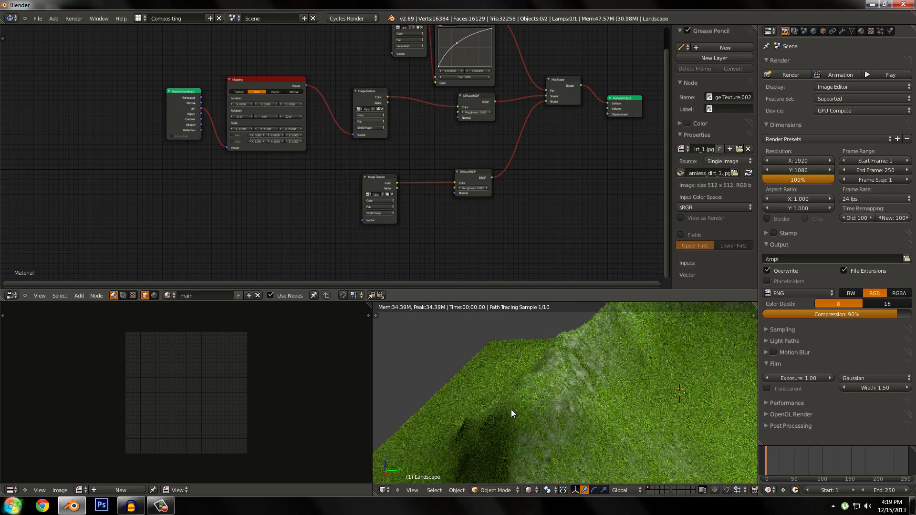
pyautogui.scroll(5, 543, 412)
pyautogui.scroll(2, 529, 417)
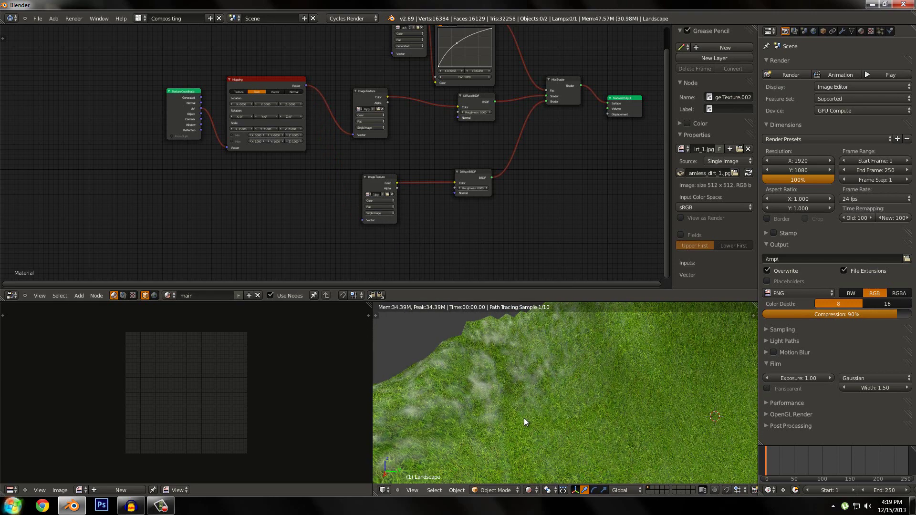
pyautogui.scroll(-1, 511, 399)
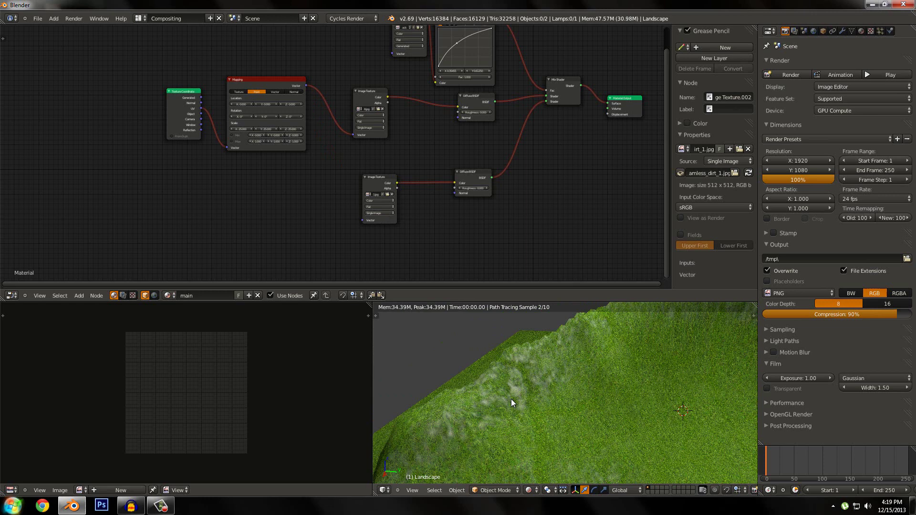
pyautogui.scroll(2, 328, 144)
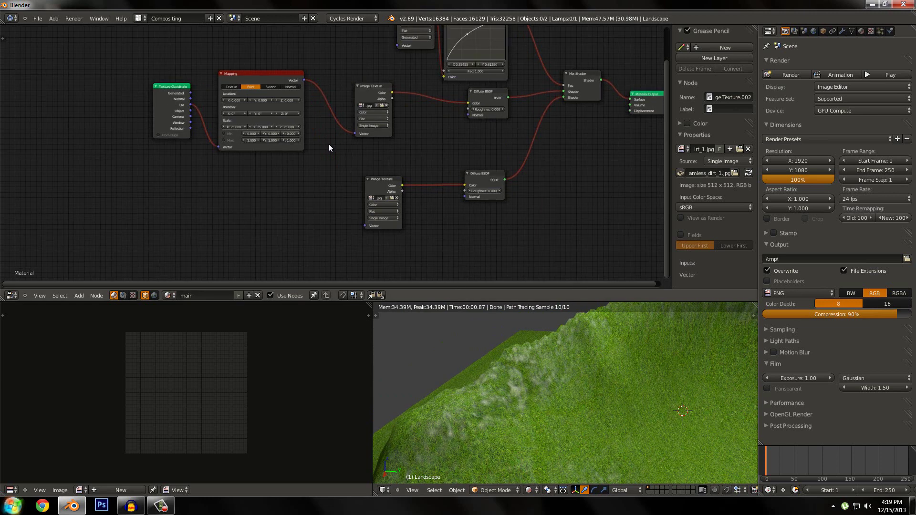
pyautogui.moveTo(304, 71); pyautogui.dragTo(348, 199)
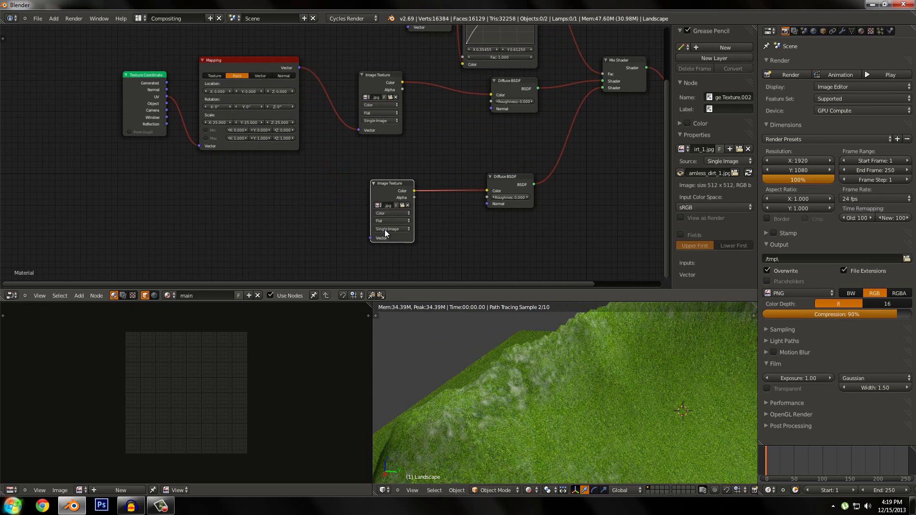
pyautogui.scroll(-4, 520, 377)
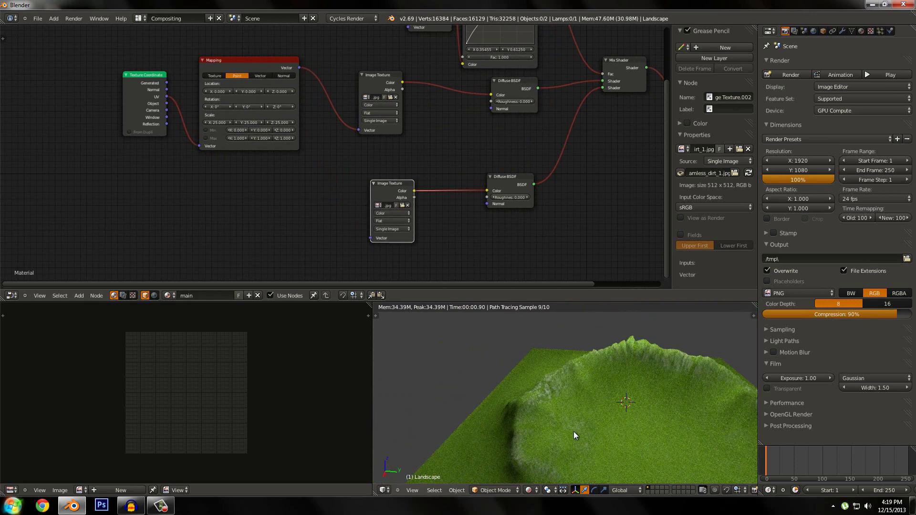
pyautogui.keyDown('shift'); pyautogui.moveTo(573, 432); pyautogui.dragTo(451, 414, button='middle'); pyautogui.keyUp('shift')
pyautogui.scroll(-2, 539, 420)
pyautogui.scroll(5, 504, 431)
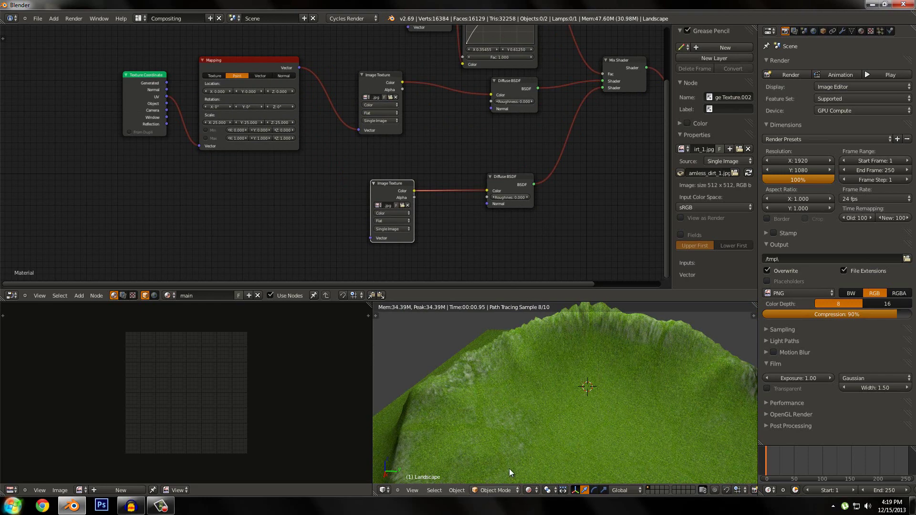
# Step: Leave rendered shading, switch the engine to Blender Render, and put the landscape in Texture Paint mode with textured shading
pyautogui.hotkey('shift', 'z')
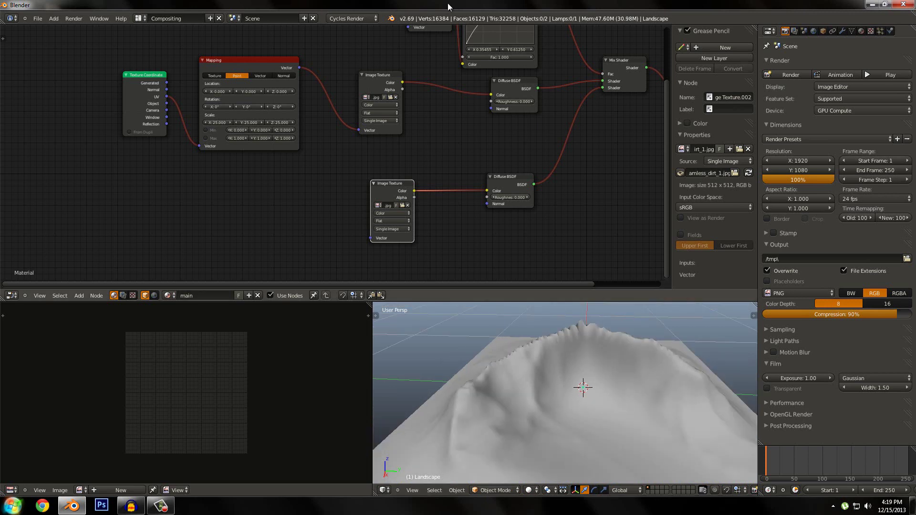
pyautogui.click(353, 18)
pyautogui.click(360, 28)
pyautogui.click(496, 490)
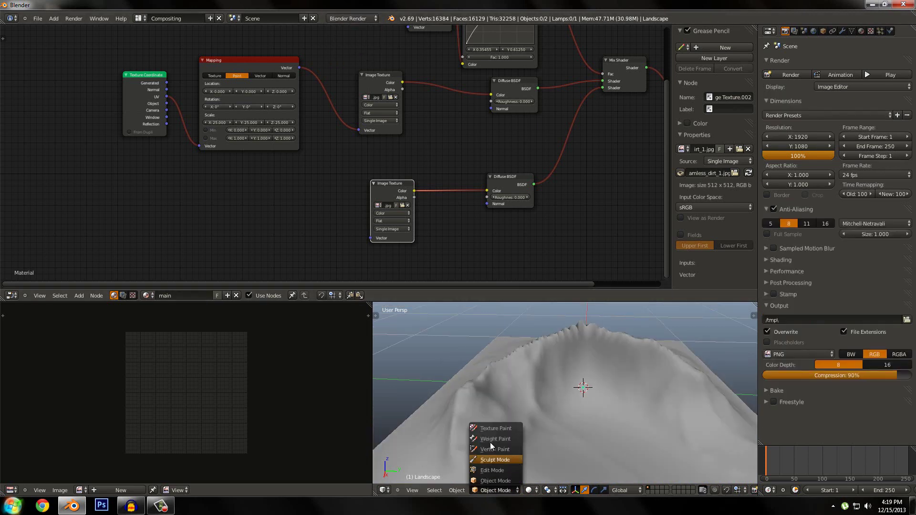
pyautogui.click(491, 429)
pyautogui.hotkey('alt', 'z')
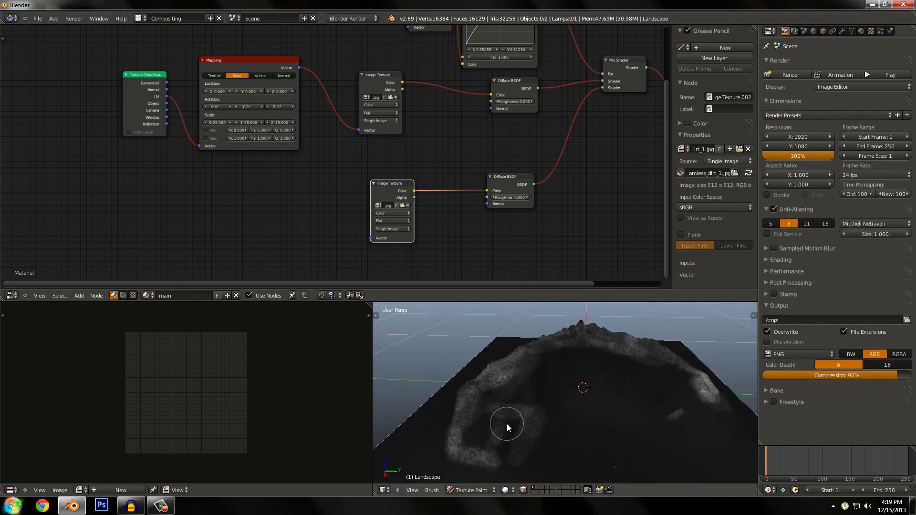
# Step: Paint the mask brighter on the crest of the landscape's near ridge to strengthen the dirt area there
pyautogui.moveTo(497, 421)
pyautogui.mouseDown(button='middle')
pyautogui.moveTo(561, 431)
pyautogui.moveTo(509, 411)
pyautogui.moveTo(538, 416)
pyautogui.moveTo(532, 402)
pyautogui.moveTo(533, 425)
pyautogui.moveTo(542, 403)
pyautogui.moveTo(584, 427)
pyautogui.moveTo(573, 431)
pyautogui.moveTo(551, 406)
pyautogui.moveTo(541, 408)
pyautogui.mouseUp(button='middle')
pyautogui.hotkey('alt', 'z')
pyautogui.scroll(1, 504, 410)
pyautogui.hotkey('alt', 'z')
pyautogui.moveTo(526, 433)
pyautogui.mouseDown()
pyautogui.moveTo(511, 434)
pyautogui.moveTo(477, 472)
pyautogui.moveTo(514, 419)
pyautogui.moveTo(485, 452)
pyautogui.moveTo(497, 425)
pyautogui.moveTo(474, 472)
pyautogui.moveTo(504, 447)
pyautogui.moveTo(534, 382)
pyautogui.moveTo(471, 473)
pyautogui.mouseUp()
pyautogui.scroll(-3, 506, 428)
pyautogui.moveTo(506, 428); pyautogui.dragTo(537, 414, button='middle')
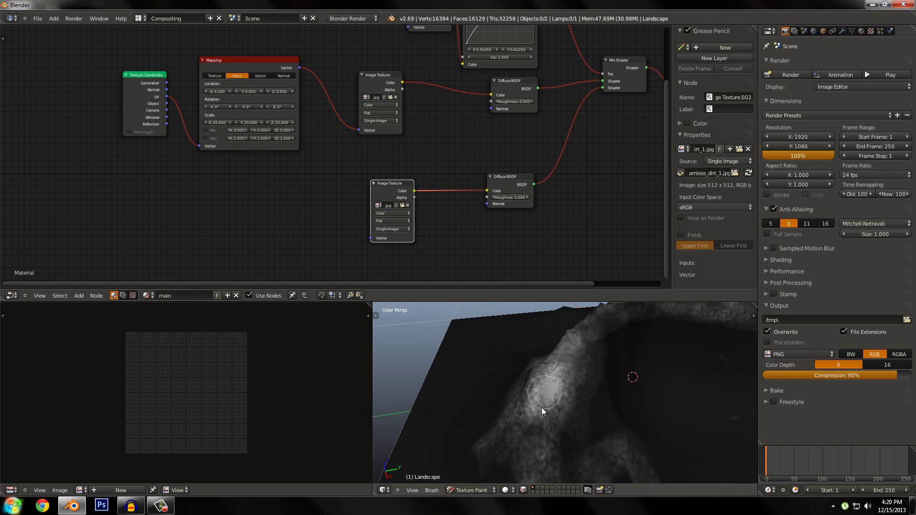
pyautogui.press('t')
pyautogui.press('t')
pyautogui.scroll(2, 539, 411)
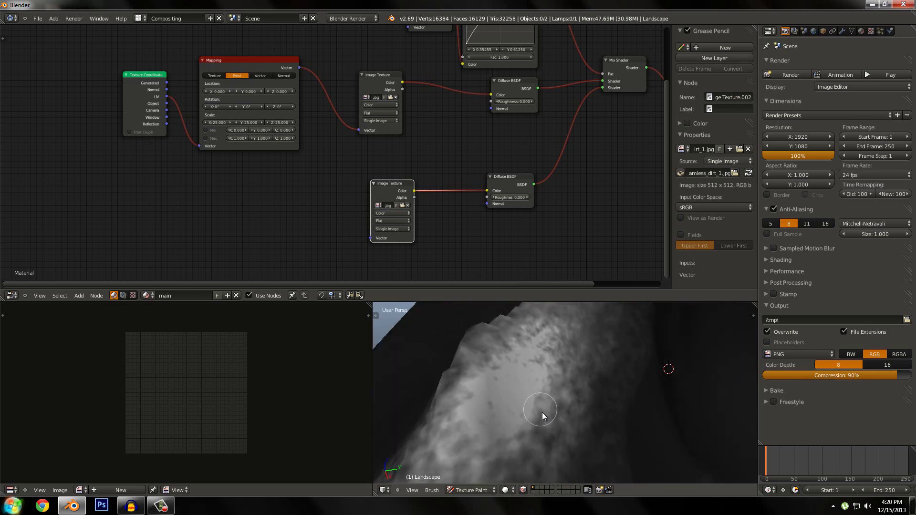
pyautogui.moveTo(542, 412)
pyautogui.mouseDown()
pyautogui.moveTo(514, 428)
pyautogui.moveTo(497, 405)
pyautogui.moveTo(490, 416)
pyautogui.moveTo(492, 388)
pyautogui.mouseUp()
pyautogui.scroll(-3, 491, 388)
# Step: Return the landscape to Object Mode and preview it with Cycles Render in rendered shading, checking the newly painted ridge area
pyautogui.click(483, 490)
pyautogui.click(470, 492)
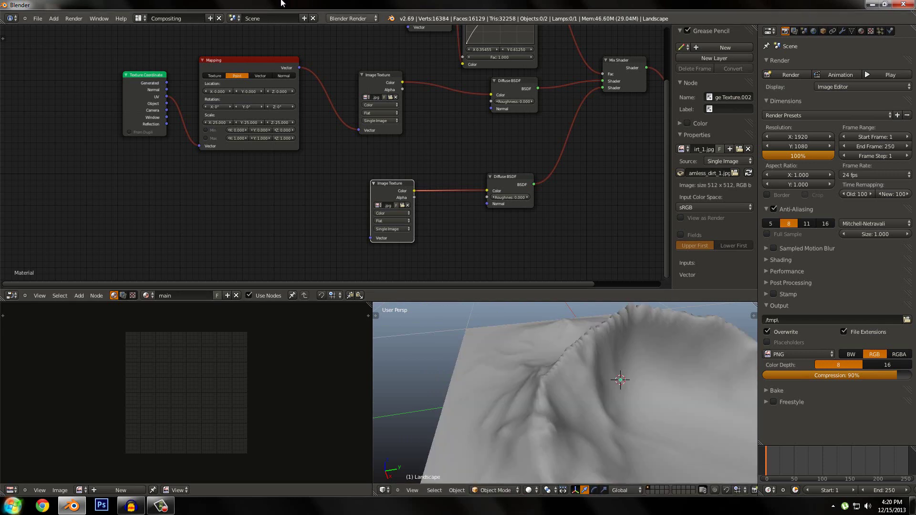
pyautogui.click(351, 18)
pyautogui.click(347, 50)
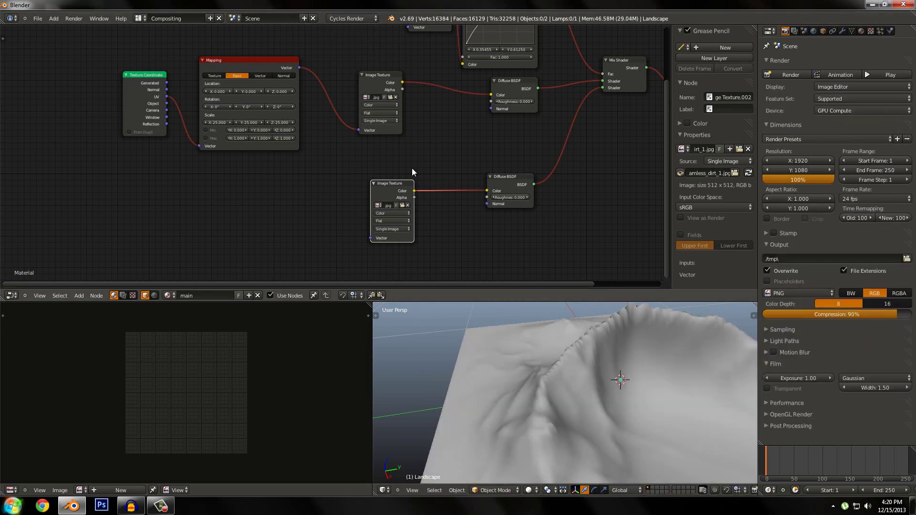
pyautogui.click(523, 491)
pyautogui.click(541, 425)
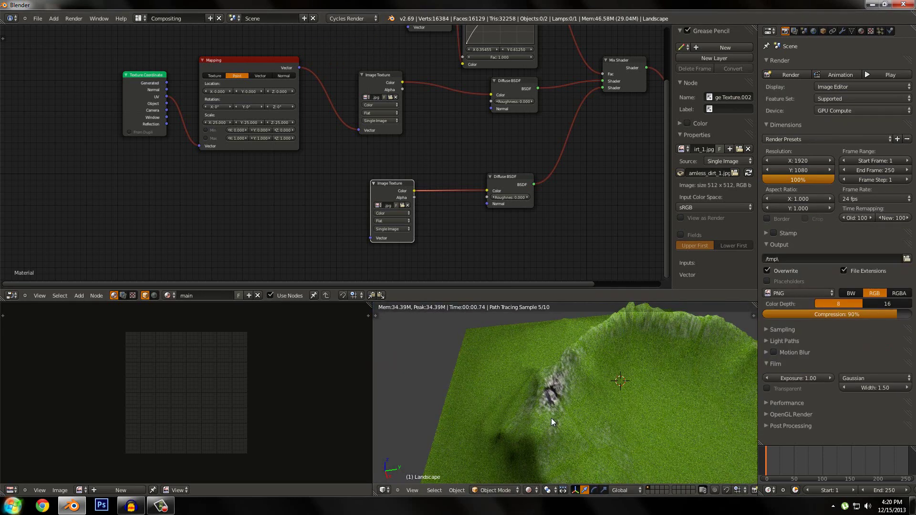
pyautogui.scroll(4, 551, 418)
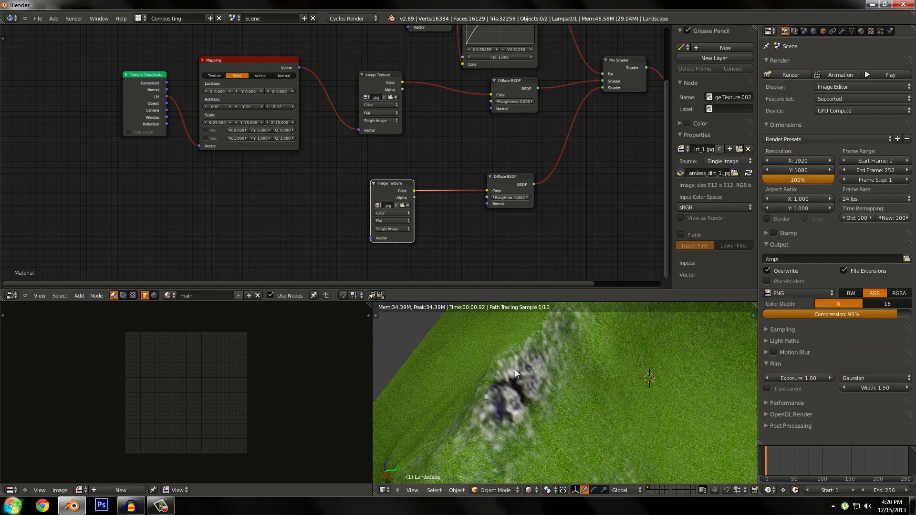
# Step: Duplicate the Mapping node and place the copy directly below the original along Y
pyautogui.scroll(2, 323, 219)
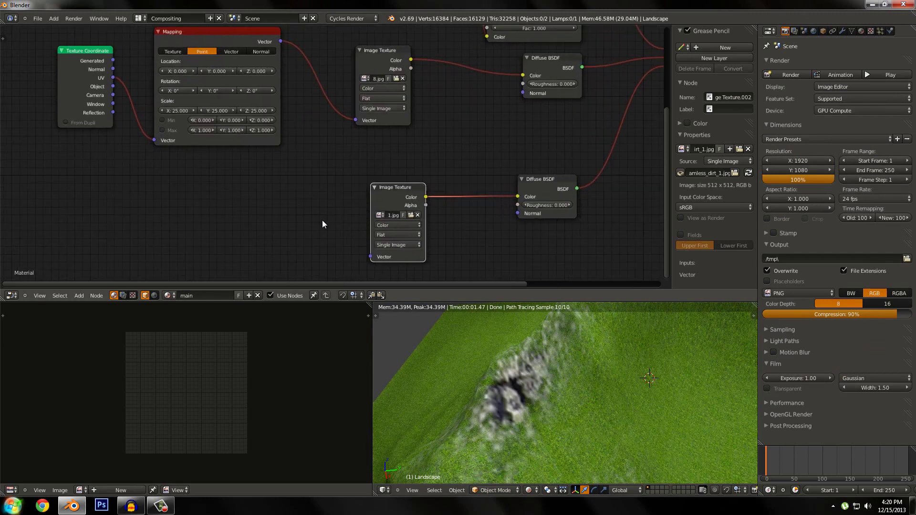
pyautogui.moveTo(322, 219); pyautogui.dragTo(361, 221, button='middle')
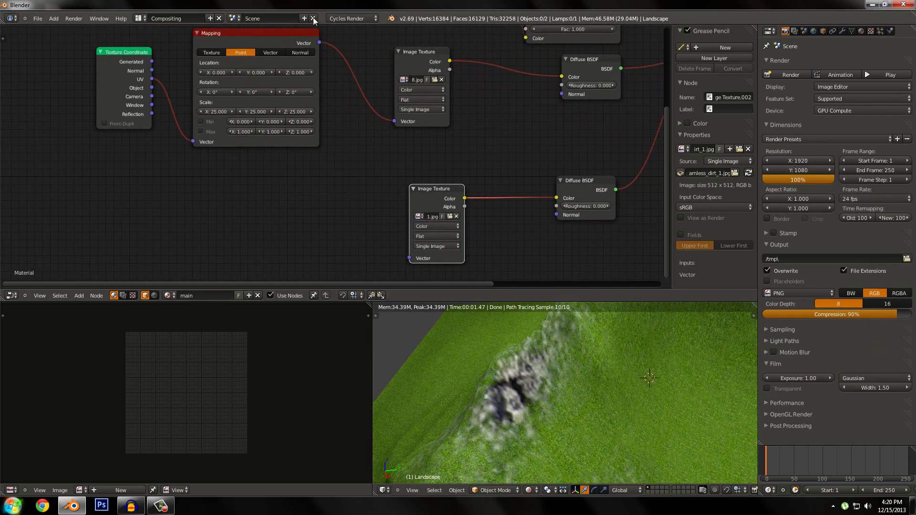
pyautogui.click(290, 43)
pyautogui.hotkey('shift', 'd')
pyautogui.press('y')
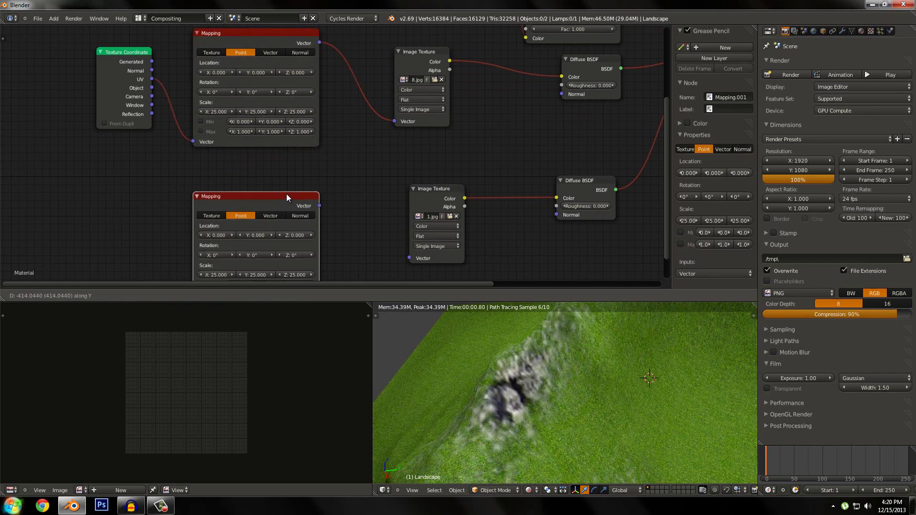
pyautogui.click(285, 175)
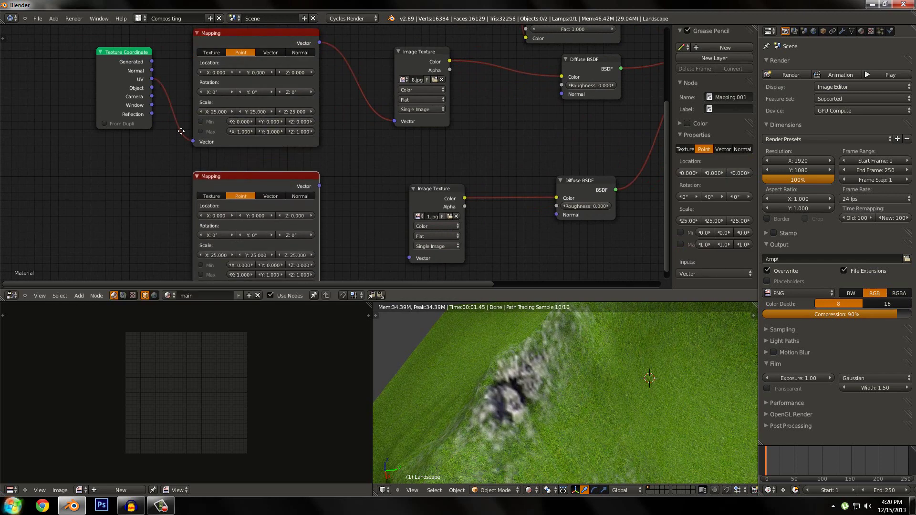
# Step: Route the Texture Coordinate's UV through the duplicated Mapping node into the dirt Image Texture's Vector
pyautogui.moveTo(155, 82); pyautogui.dragTo(203, 37, button='middle')
pyautogui.moveTo(201, 35); pyautogui.dragTo(241, 240)
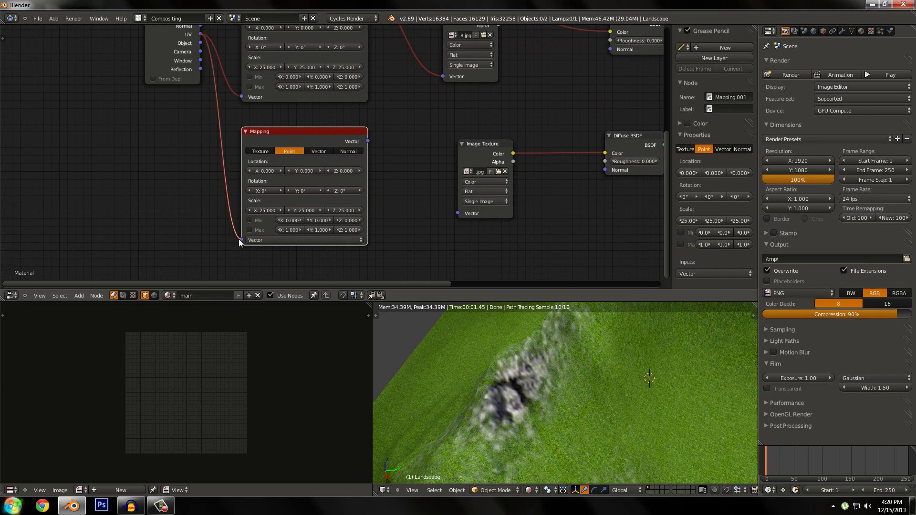
pyautogui.moveTo(368, 141); pyautogui.dragTo(458, 213)
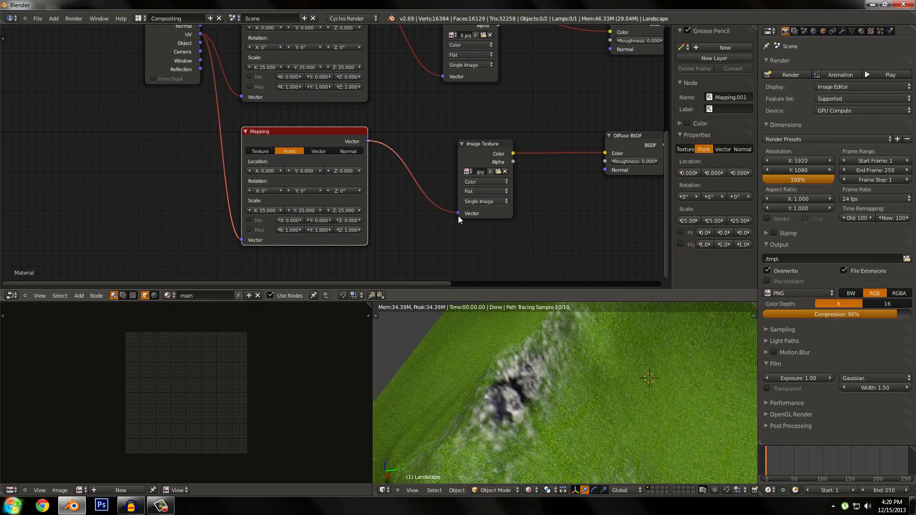
# Step: Set the duplicated Mapping node's X, Y and Z scale to 10 and inspect the dirt tiling on the ridge
pyautogui.scroll(3, 418, 237)
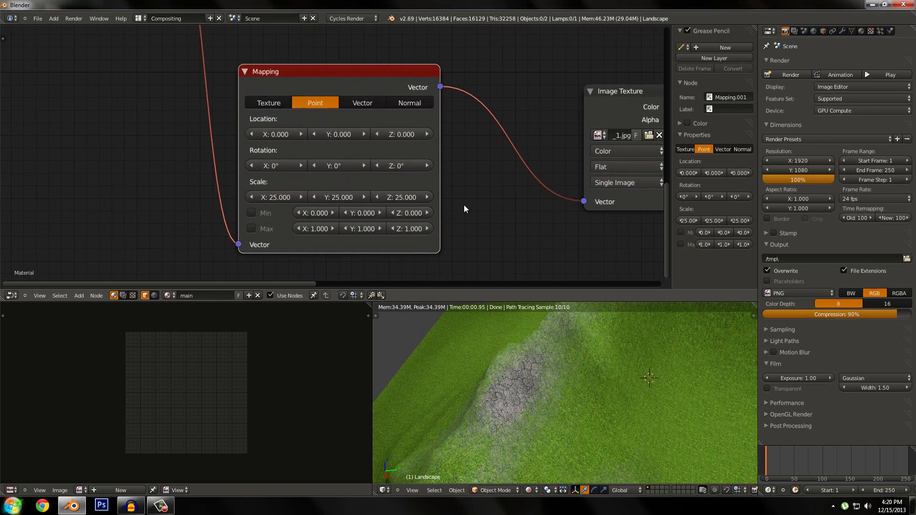
pyautogui.click(300, 201)
pyautogui.click(274, 198)
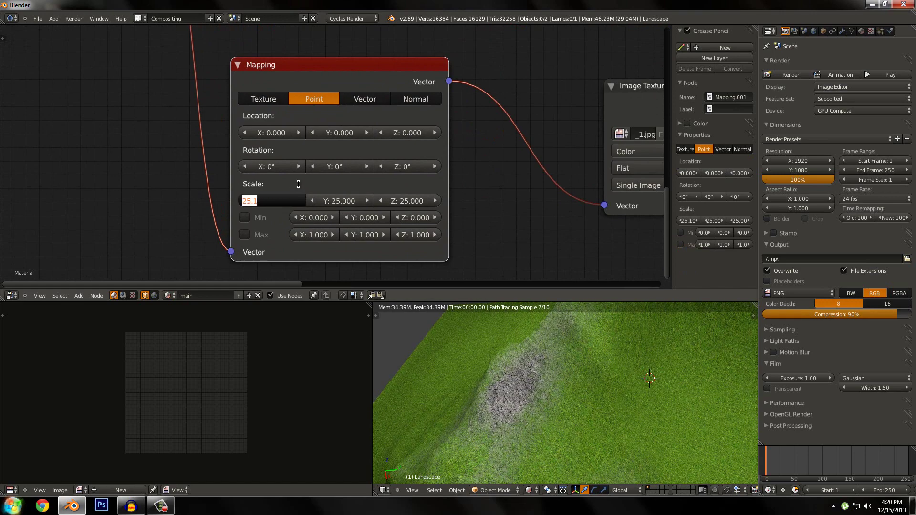
pyautogui.write('10')
pyautogui.press('Tab')
pyautogui.write('10')
pyautogui.press('Tab')
pyautogui.write('10')
pyautogui.press('Return')
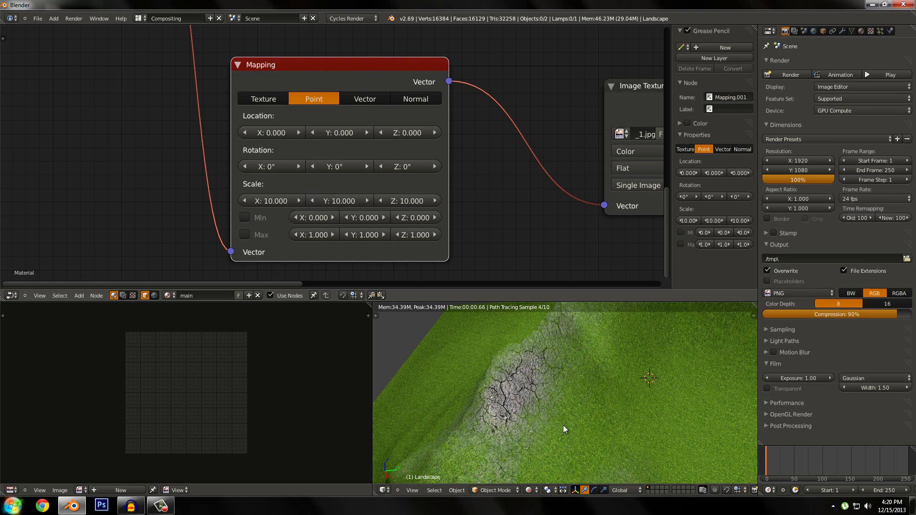
pyautogui.moveTo(565, 410); pyautogui.dragTo(562, 431, button='middle')
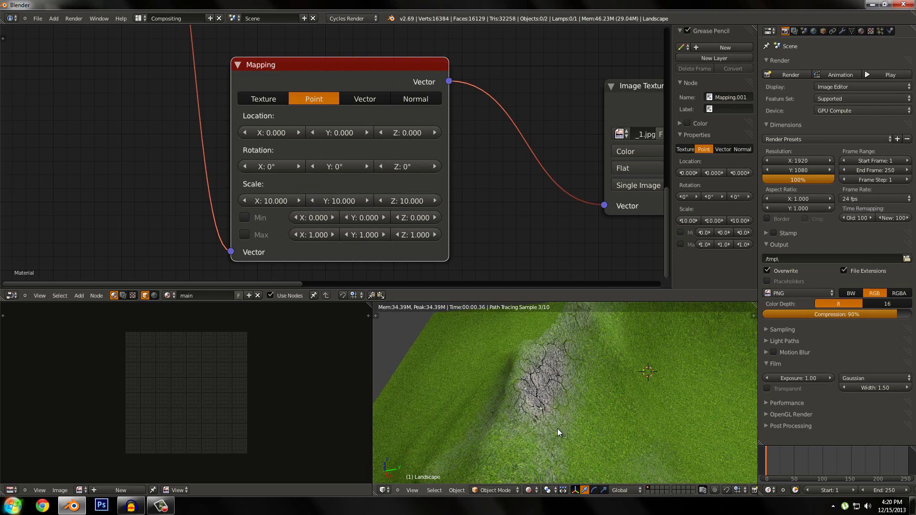
pyautogui.scroll(-3, 557, 427)
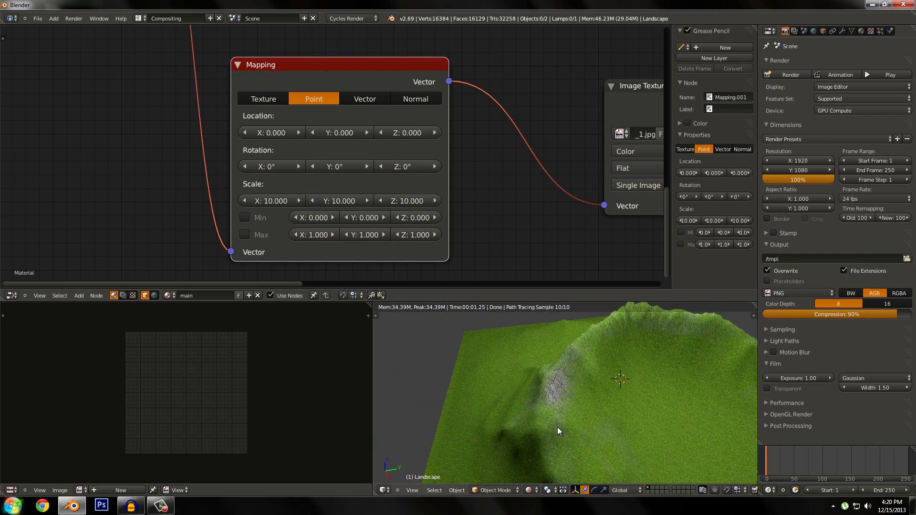
pyautogui.moveTo(558, 430); pyautogui.dragTo(558, 428, button='middle')
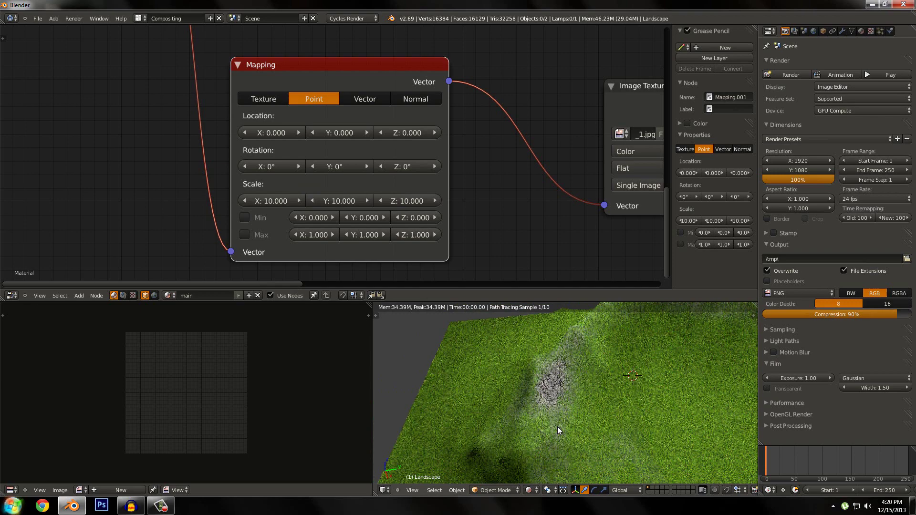
# Step: Set the duplicated Mapping node's X, Y and Z scale to 20 and check the dirt tiling on the ridge
pyautogui.click(274, 201)
pyautogui.write('2')
pyautogui.press('Tab')
pyautogui.write('2')
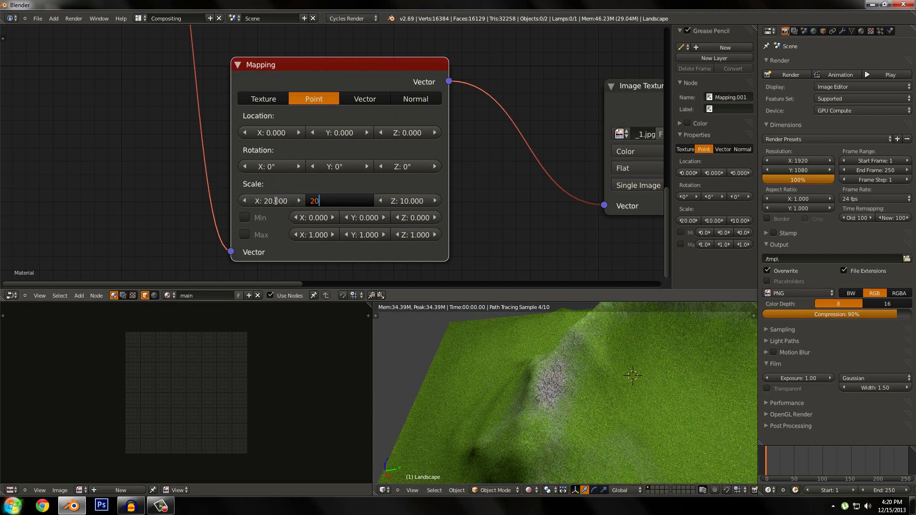
pyautogui.press('Tab')
pyautogui.write('20')
pyautogui.press('Return')
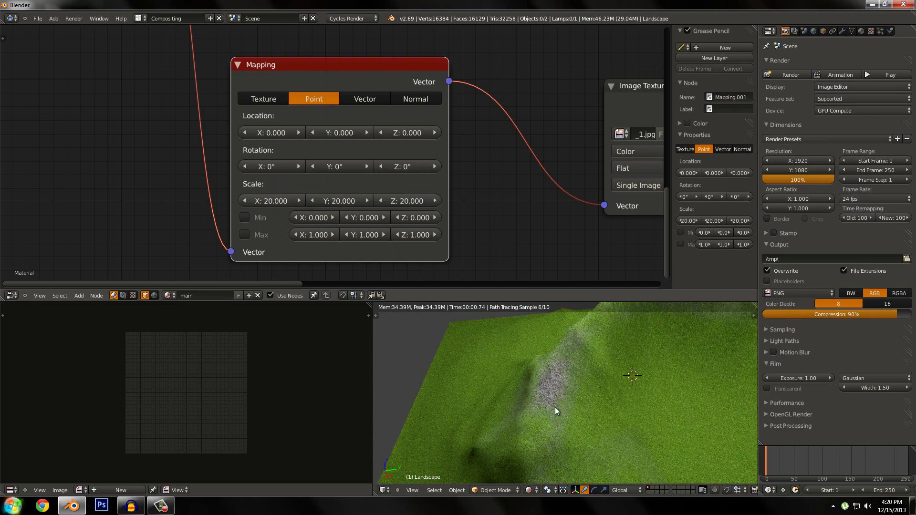
pyautogui.scroll(3, 555, 408)
pyautogui.scroll(-3, 554, 408)
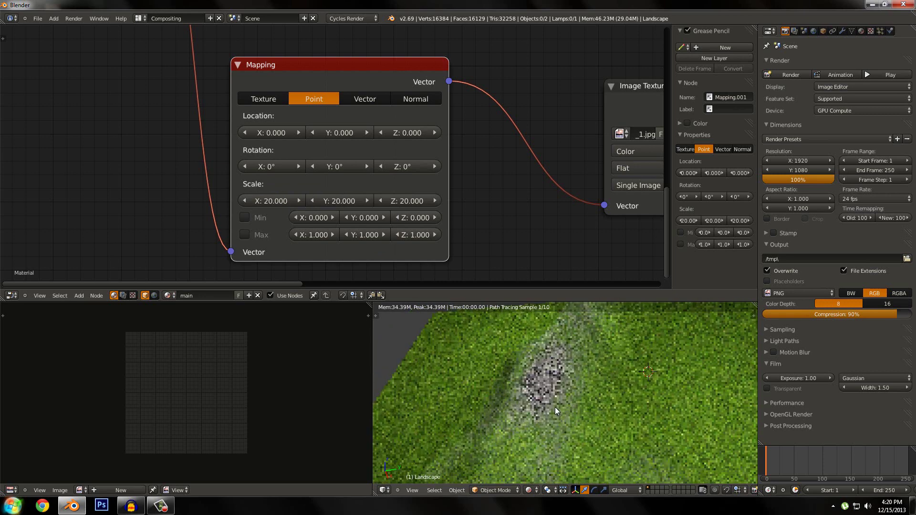
# Step: Move the texture, mapping and Diffuse BSDF nodes as a group farther away from the Mix Shader
pyautogui.scroll(-3, 353, 118)
pyautogui.scroll(-4, 353, 117)
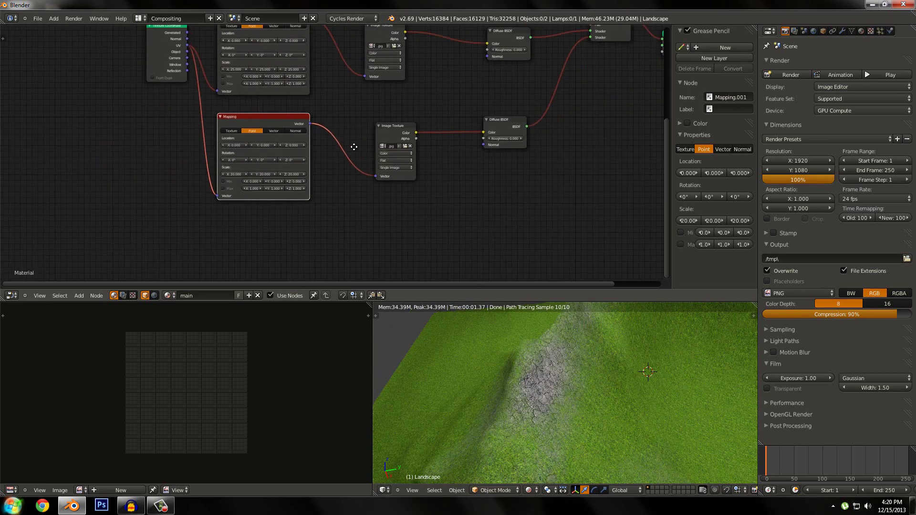
pyautogui.moveTo(354, 147); pyautogui.dragTo(387, 208, button='middle')
pyautogui.scroll(-10, 386, 207)
pyautogui.press('a')
pyautogui.press('b')
pyautogui.moveTo(235, 50); pyautogui.dragTo(448, 235)
pyautogui.press('g')
pyautogui.click(436, 196)
pyautogui.scroll(6, 442, 197)
pyautogui.moveTo(442, 198); pyautogui.dragTo(351, 218, button='middle')
pyautogui.scroll(1, 368, 208)
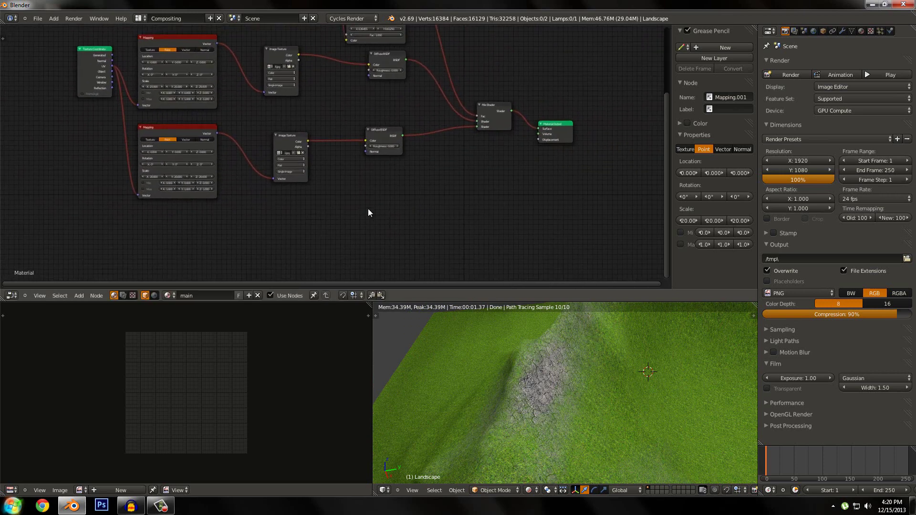
# Step: Align the dirt Image Texture node directly beneath the grass Image Texture node
pyautogui.scroll(-1, 342, 184)
pyautogui.scroll(3, 317, 153)
pyautogui.moveTo(277, 139); pyautogui.dragTo(265, 129)
pyautogui.press('a')
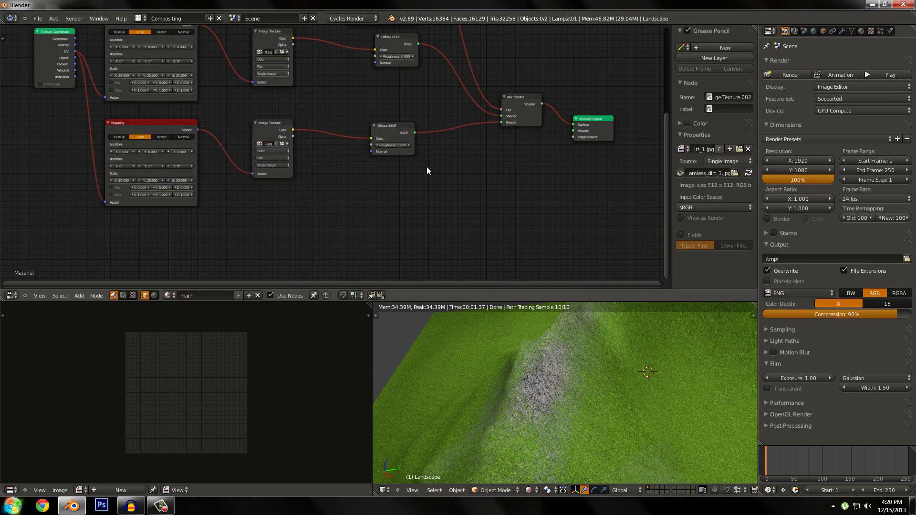
# Step: Add a MixRGB node below the lower Diffuse BSDF node
pyautogui.moveTo(427, 167); pyautogui.dragTo(382, 179, button='middle')
pyautogui.scroll(3, 375, 178)
pyautogui.moveTo(305, 178); pyautogui.dragTo(394, 186, button='middle')
pyautogui.scroll(-3, 291, 186)
pyautogui.scroll(2, 397, 198)
pyautogui.press('space')
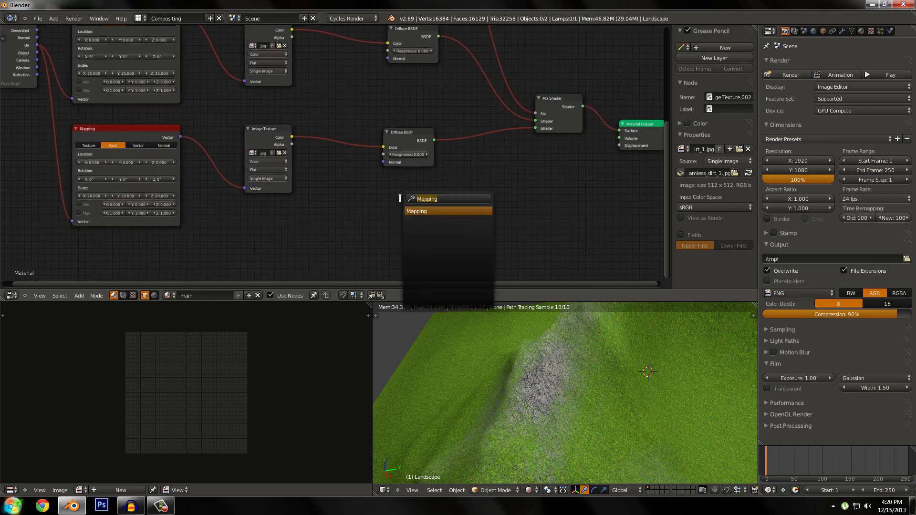
pyautogui.write('mix')
pyautogui.press('Down')
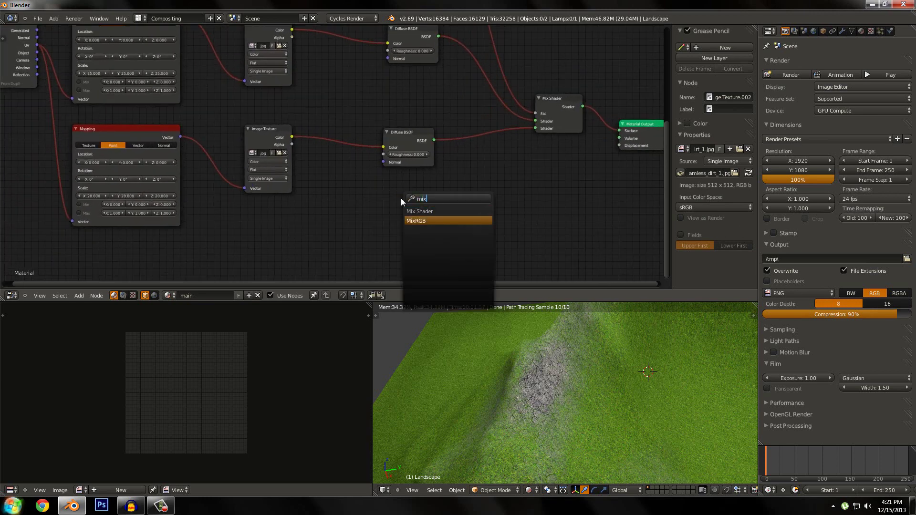
pyautogui.press('Return')
pyautogui.click(382, 190)
pyautogui.scroll(-1, 320, 105)
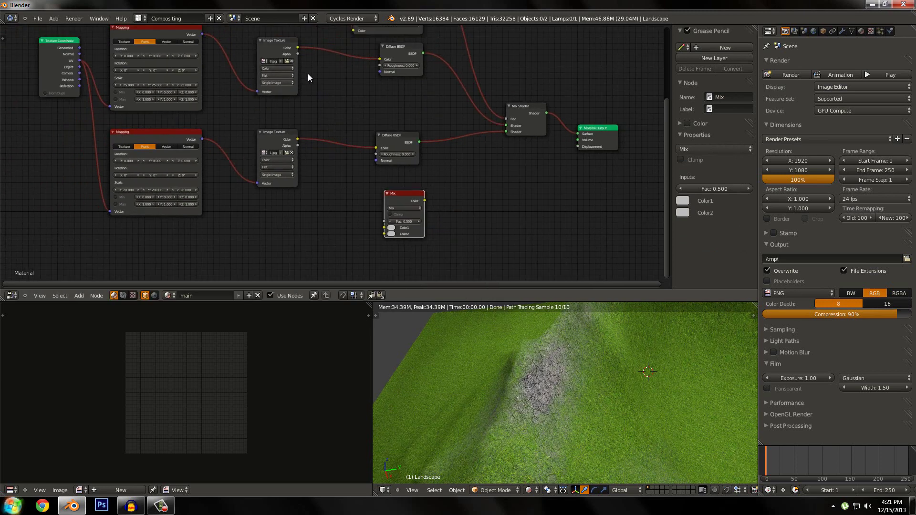
# Step: Add a Hue/Saturation node beside the new Mix node and set its saturation to 0
pyautogui.press('space')
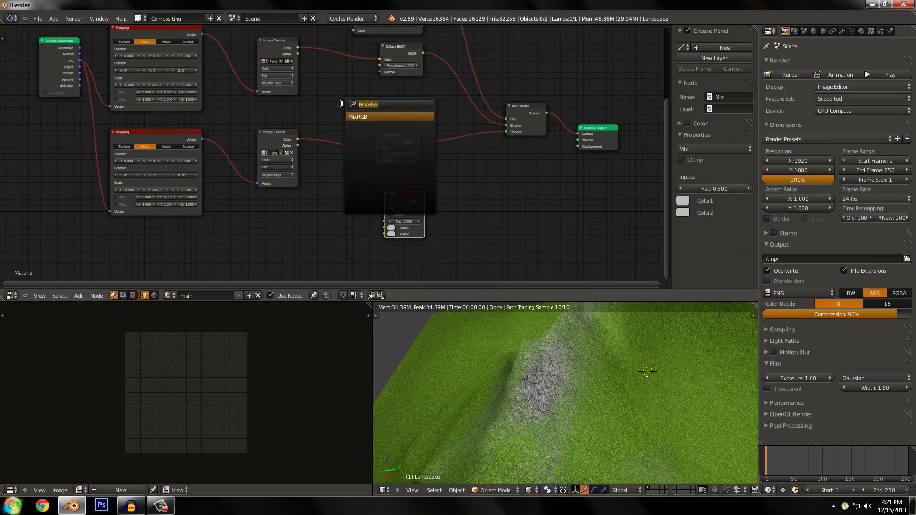
pyautogui.write('hue')
pyautogui.press('Return')
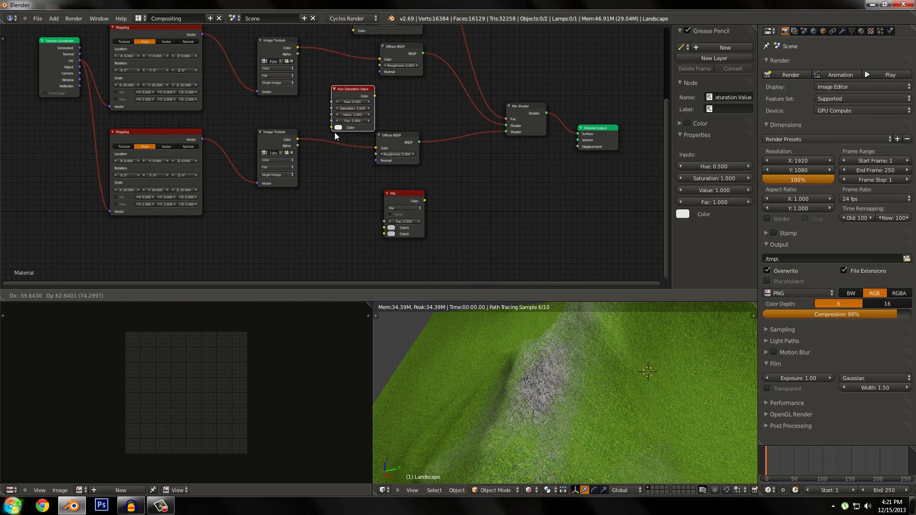
pyautogui.click(328, 191)
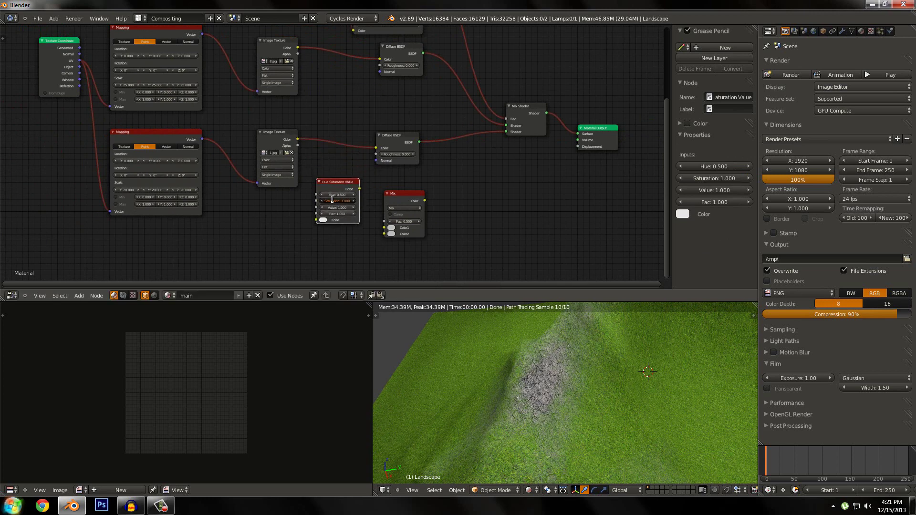
pyautogui.click(332, 201)
pyautogui.write('0')
pyautogui.press('Return')
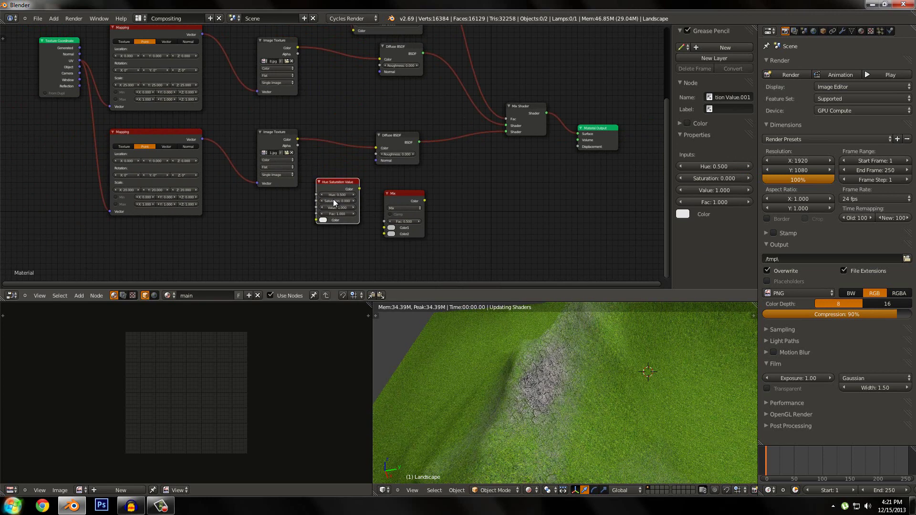
# Step: Duplicate the Hue Saturation Value node and place the copy directly below the original along Y
pyautogui.hotkey('shift', 'd')
pyautogui.press('y')
pyautogui.click(329, 251)
# Step: Move the Texture Coordinate, both Mapping and both Image Texture nodes away from the shaders to make room for the Hue Saturation Value nodes
pyautogui.scroll(-5, 328, 251)
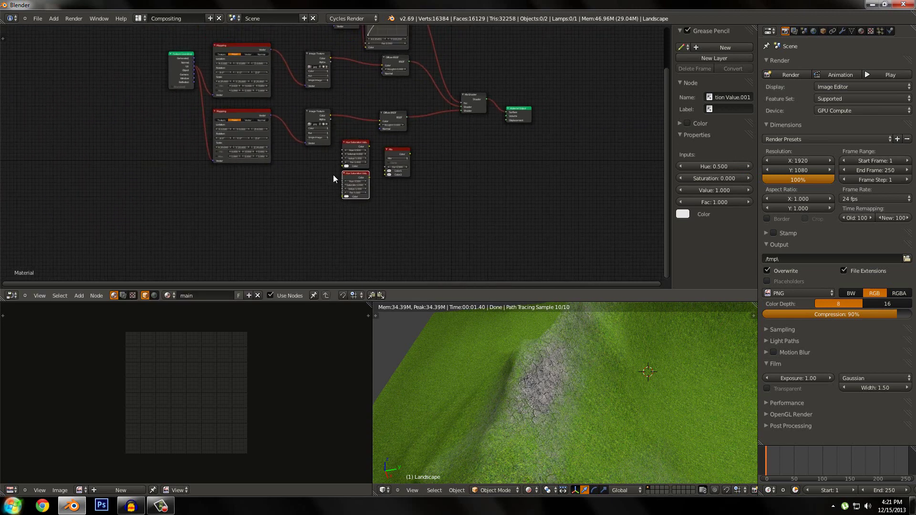
pyautogui.moveTo(292, 124); pyautogui.dragTo(313, 165)
pyautogui.scroll(3, 261, 171)
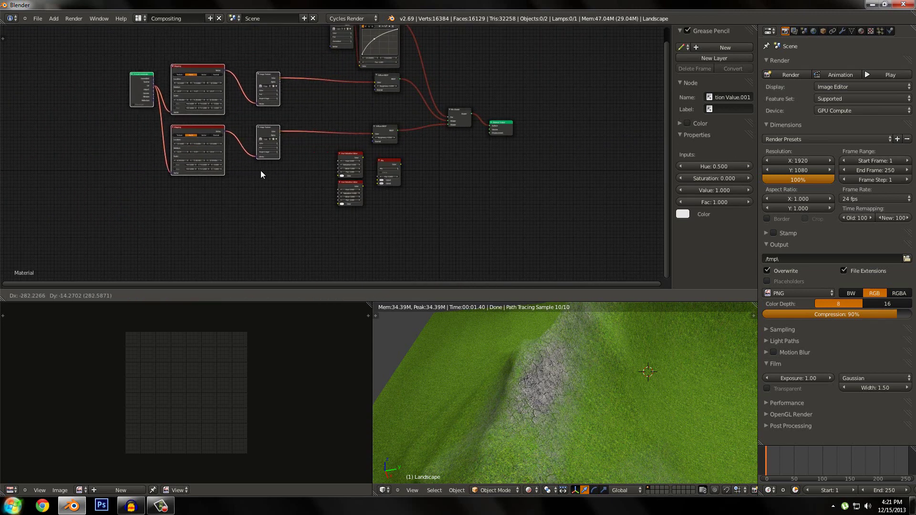
pyautogui.press('g')
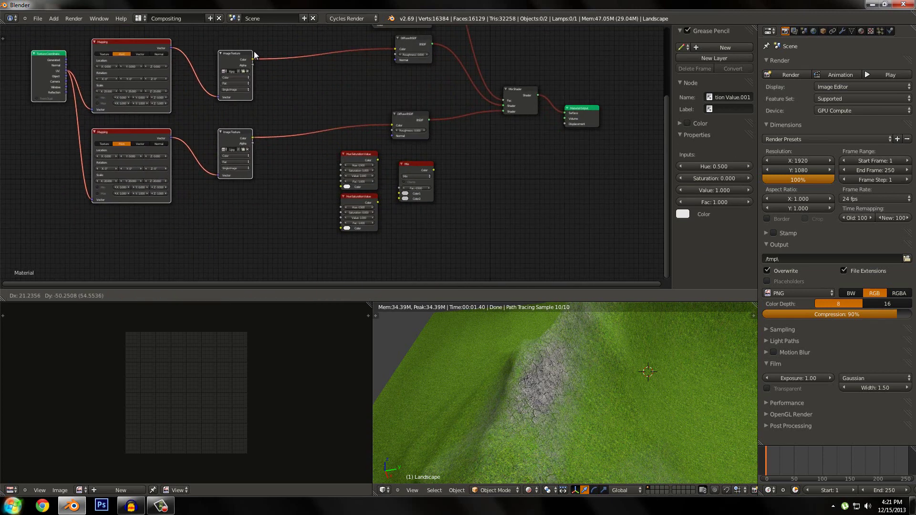
pyautogui.click(247, 48)
# Step: Link the grass texture's Color to the upper Hue Saturation Value's Saturation input and the dirt texture's Color to the lower one's Color input
pyautogui.moveTo(245, 49); pyautogui.dragTo(341, 170)
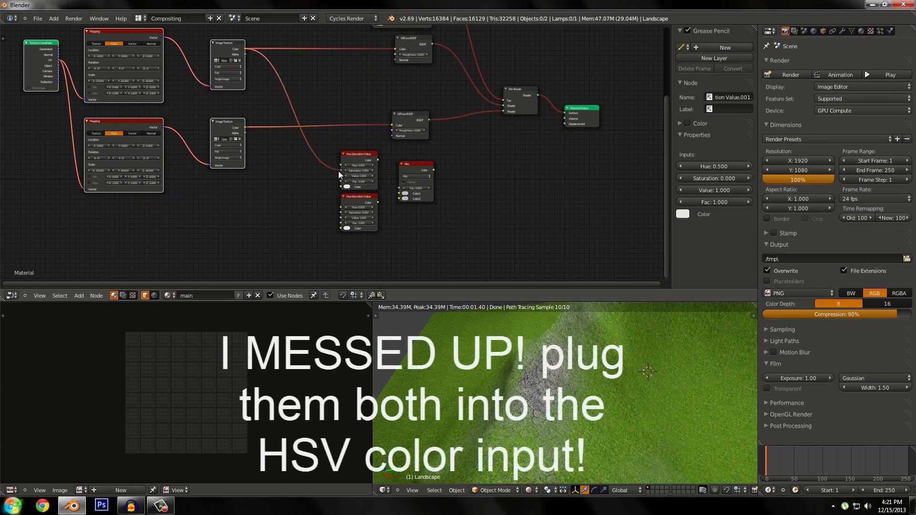
pyautogui.moveTo(245, 128); pyautogui.dragTo(341, 228)
# Step: Link the upper and lower Hue Saturation Value Color outputs to the Mix node's Color1 and Color2 inputs
pyautogui.scroll(1, 414, 187)
pyautogui.scroll(1, 414, 166)
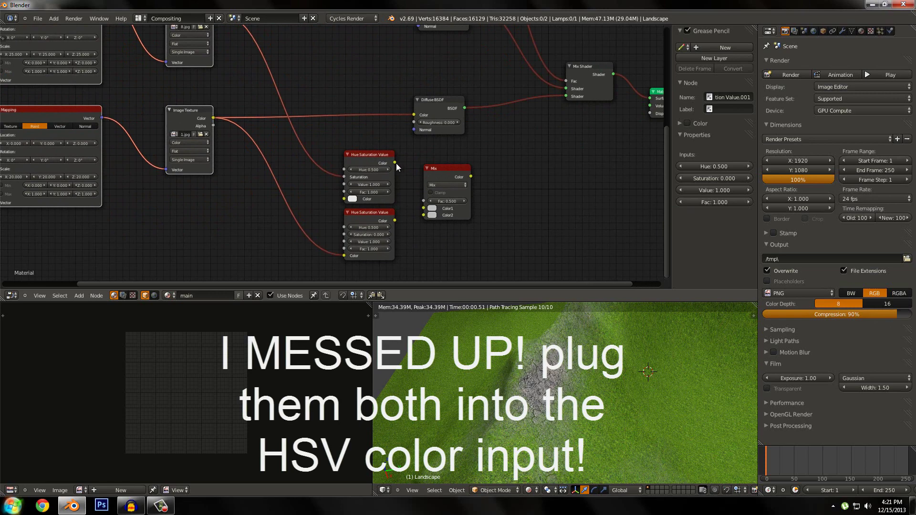
pyautogui.moveTo(395, 162); pyautogui.dragTo(423, 216)
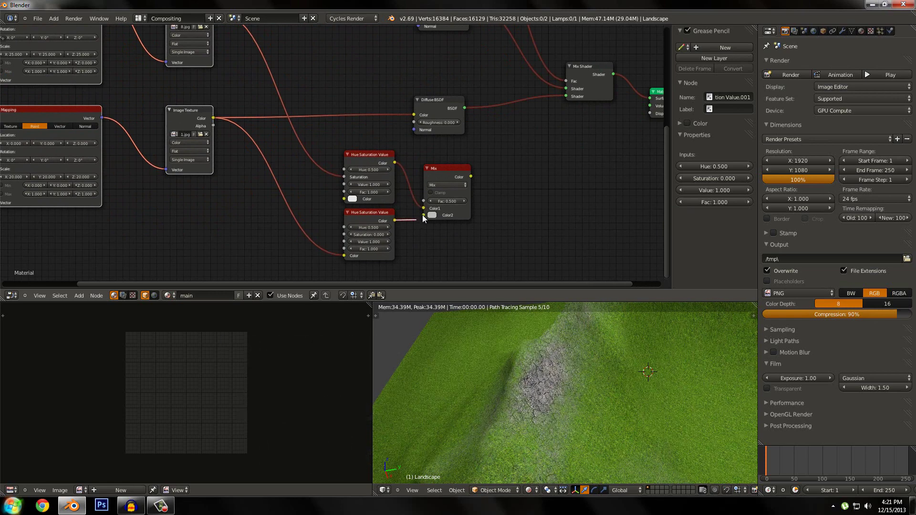
pyautogui.scroll(-2, 361, 163)
pyautogui.moveTo(362, 163); pyautogui.dragTo(336, 224, button='middle')
pyautogui.scroll(-5, 353, 173)
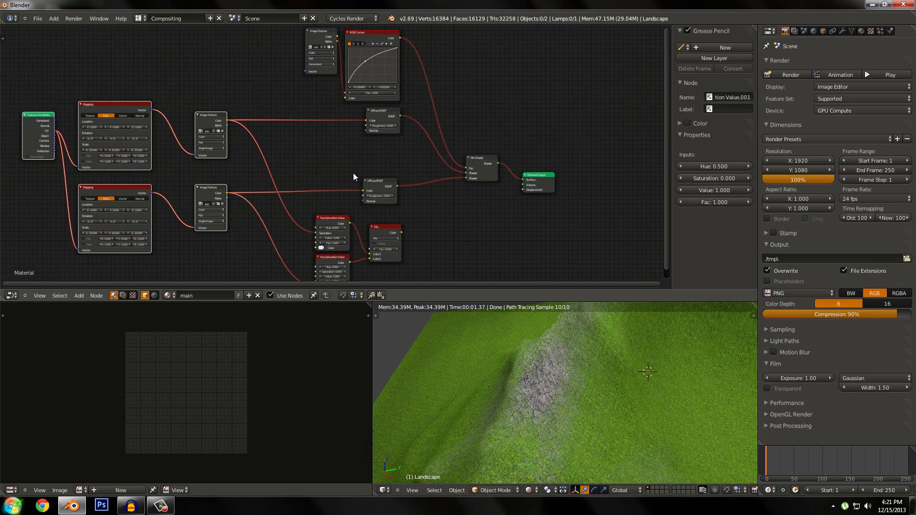
pyautogui.press('b')
pyautogui.moveTo(310, 53); pyautogui.dragTo(352, 91)
pyautogui.press('g')
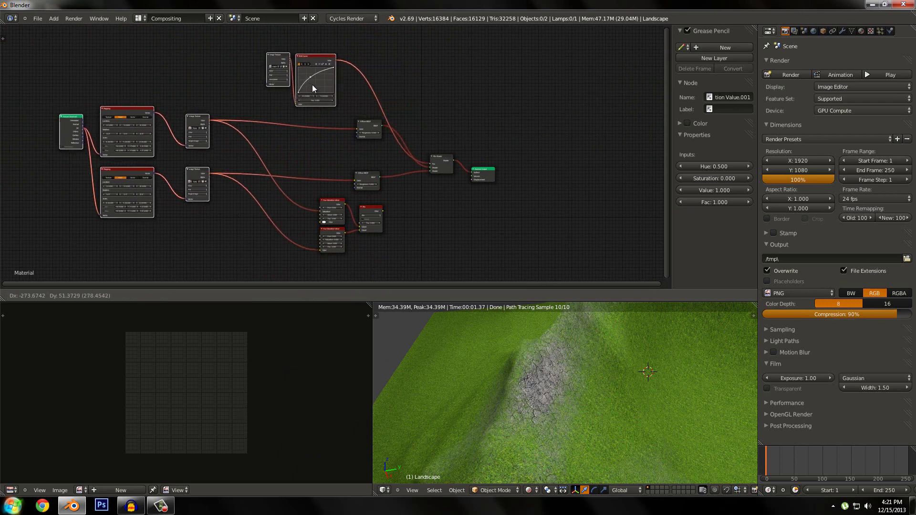
pyautogui.click(315, 87)
pyautogui.hotkey('ctrl', 'z')
# Step: Move only the mask Image Texture and RGB Curves nodes clear of the others, and link the curves' Color to the Mix node's Fac
pyautogui.press('a')
pyautogui.press('b')
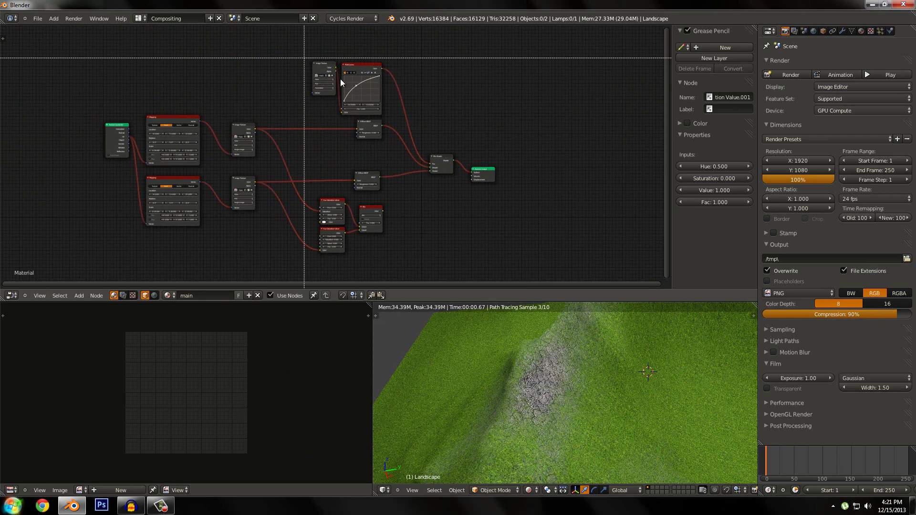
pyautogui.moveTo(304, 51); pyautogui.dragTo(356, 90)
pyautogui.press('g')
pyautogui.click(293, 78)
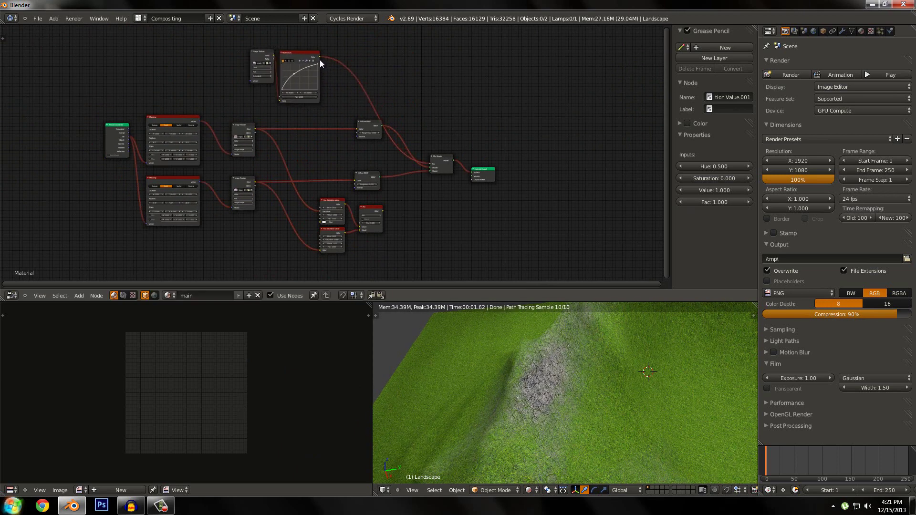
pyautogui.moveTo(320, 57); pyautogui.dragTo(360, 221)
# Step: Link the Mix node's Color to the Material Output's Displacement and inspect the ridge in the rendered preview
pyautogui.keyDown('ctrl'); pyautogui.moveTo(464, 236); pyautogui.dragTo(314, 165, button='middle'); pyautogui.keyUp('ctrl')
pyautogui.scroll(6, 378, 194)
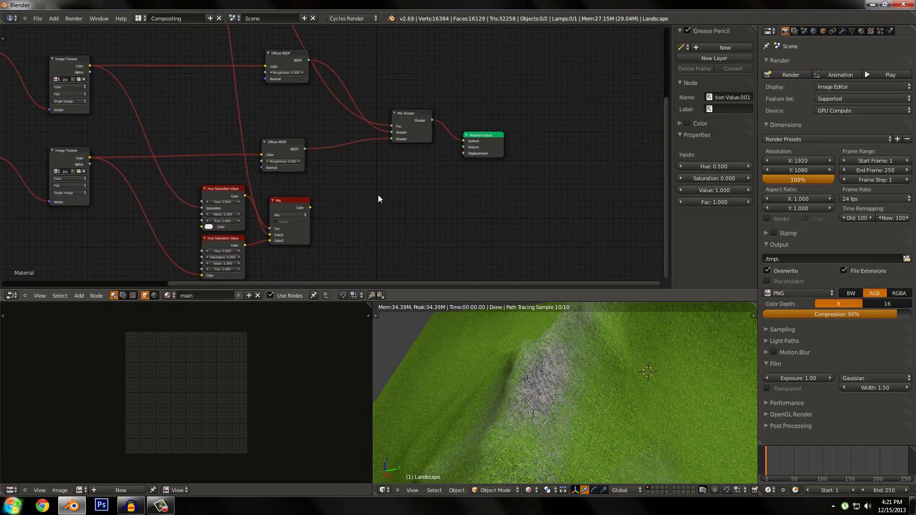
pyautogui.moveTo(306, 222); pyautogui.dragTo(498, 154)
pyautogui.scroll(-2, 534, 412)
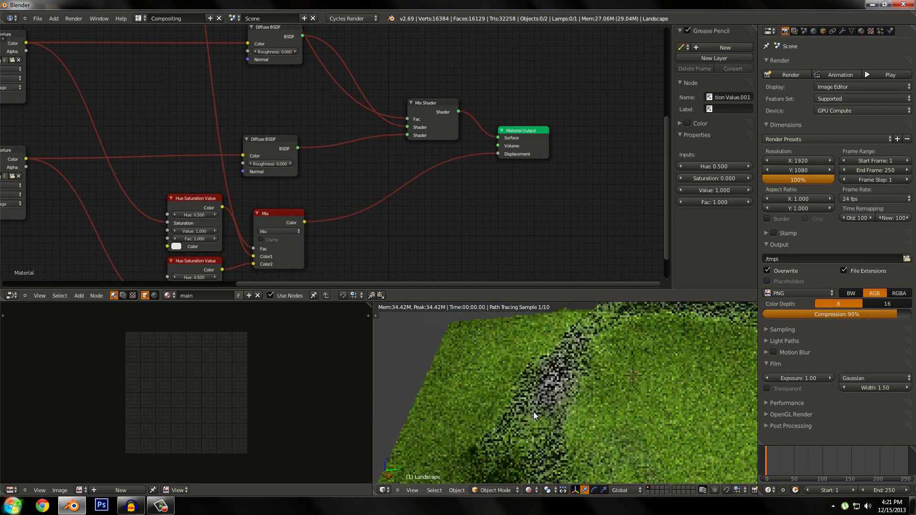
pyautogui.moveTo(533, 411); pyautogui.dragTo(549, 385, button='middle')
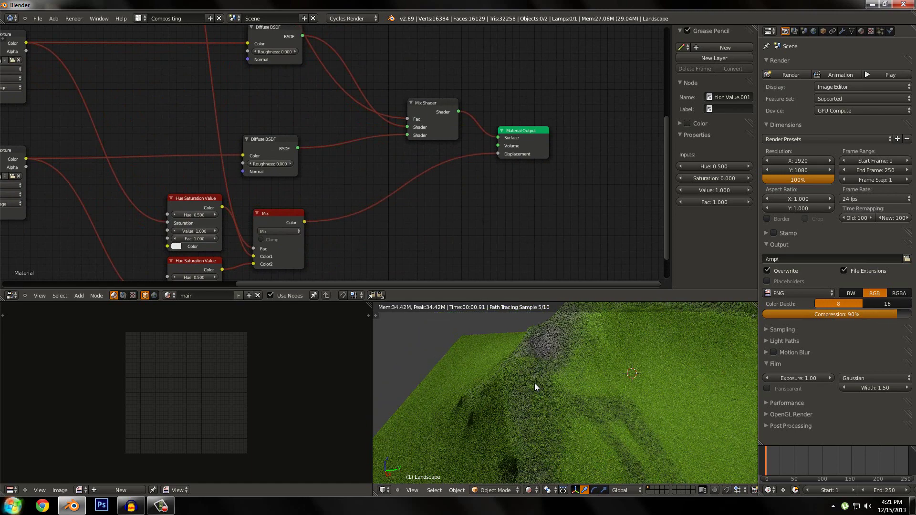
pyautogui.scroll(1, 533, 383)
# Step: Add a Math node and insert it into the link between the Mix node and the Material Output's Displacement
pyautogui.hotkey('shift', 'a')
pyautogui.click(350, 158)
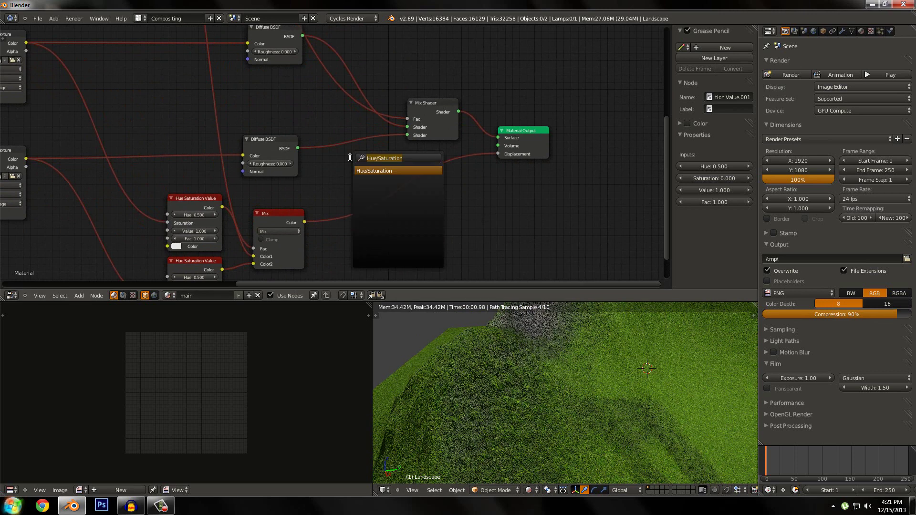
pyautogui.write('math')
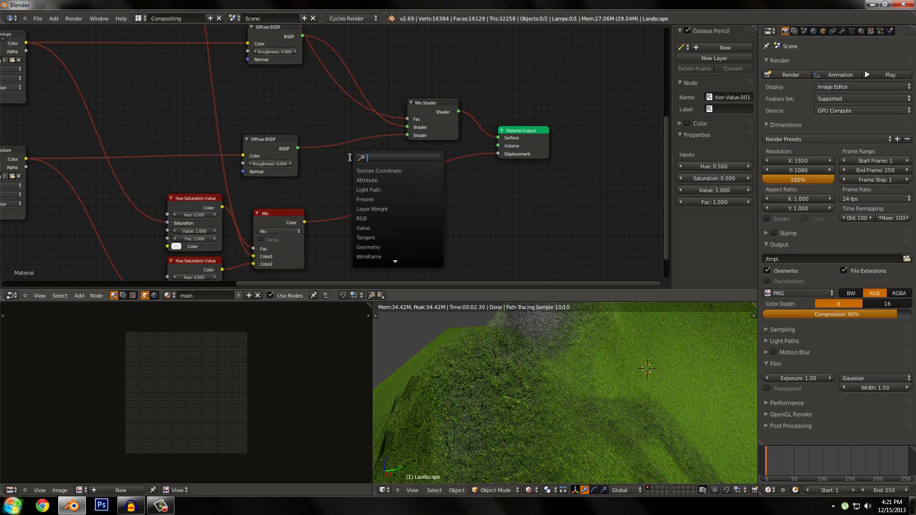
pyautogui.click(354, 170)
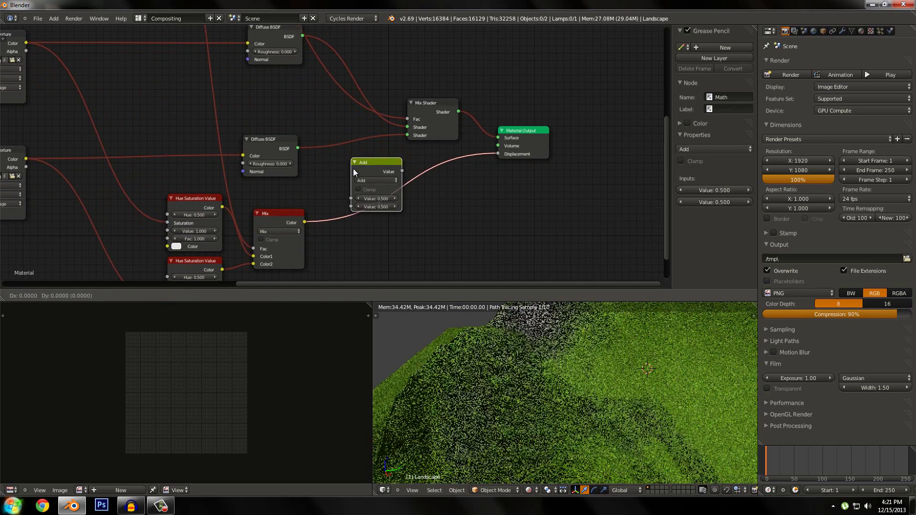
pyautogui.click(337, 197)
# Step: Set the Math node to Multiply with a value of 0.2 and check the displacement on the rendered landscape
pyautogui.scroll(2, 331, 203)
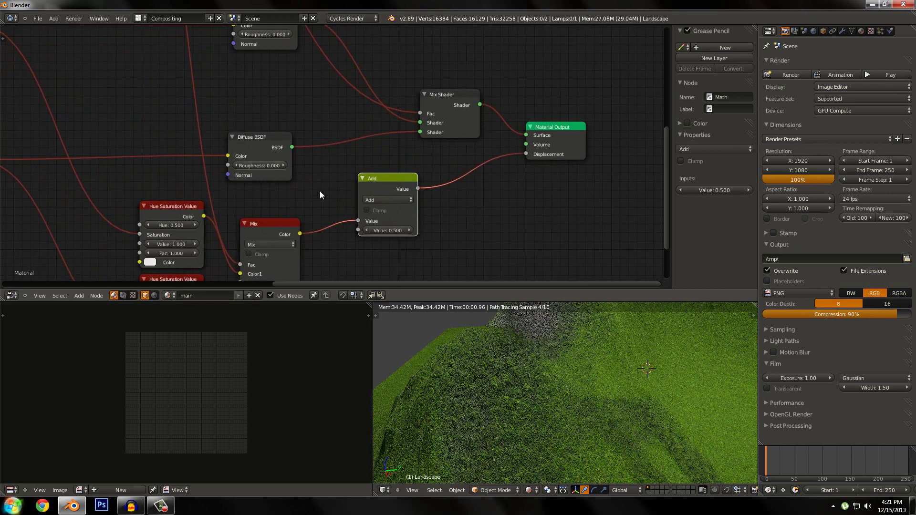
pyautogui.moveTo(377, 201); pyautogui.dragTo(340, 188, button='middle')
pyautogui.scroll(1, 341, 188)
pyautogui.click(341, 189)
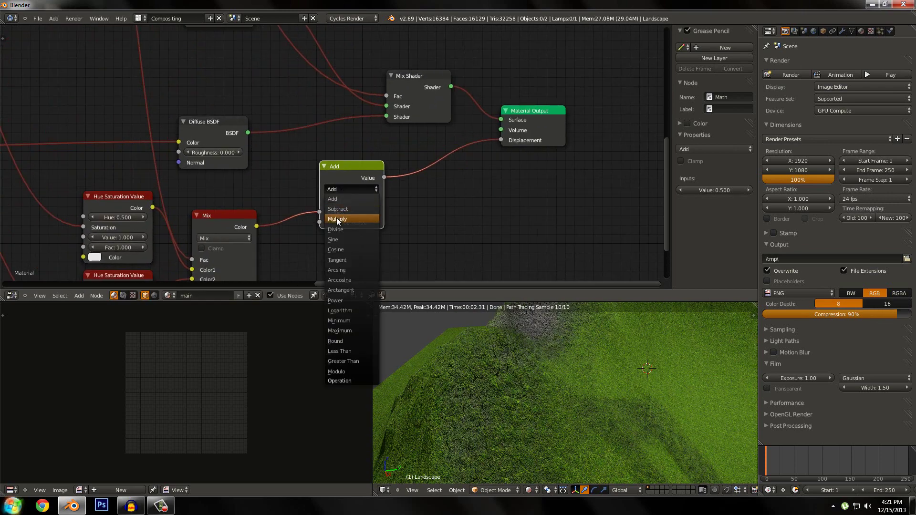
pyautogui.click(336, 218)
pyautogui.click(352, 222)
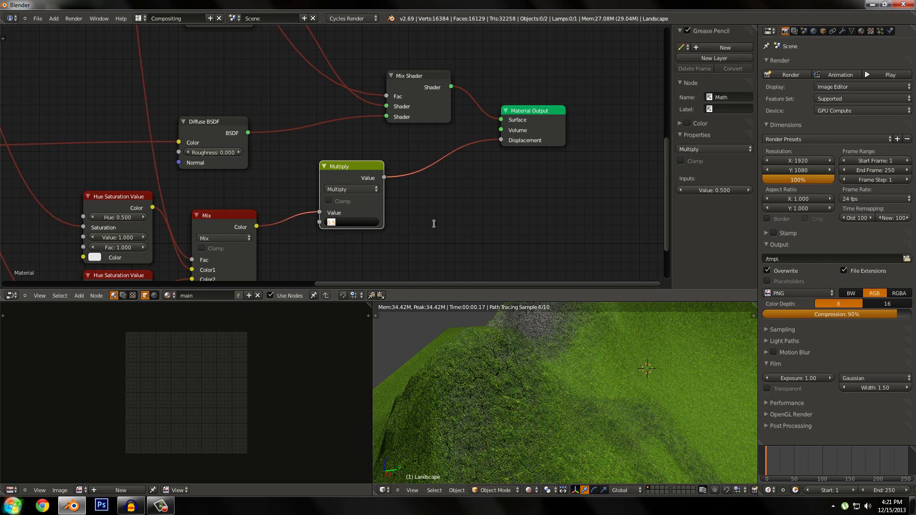
pyautogui.write('0.2')
pyautogui.press('Return')
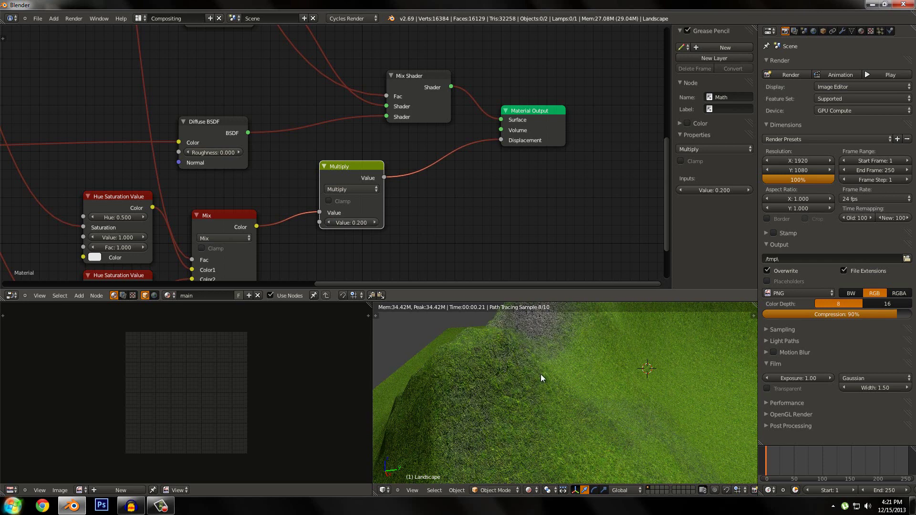
pyautogui.moveTo(540, 374)
pyautogui.mouseDown(button='middle')
pyautogui.moveTo(552, 405)
pyautogui.moveTo(542, 417)
pyautogui.moveTo(555, 421)
pyautogui.moveTo(546, 394)
pyautogui.moveTo(523, 387)
pyautogui.moveTo(526, 377)
pyautogui.mouseUp(button='middle')
pyautogui.scroll(-2, 543, 418)
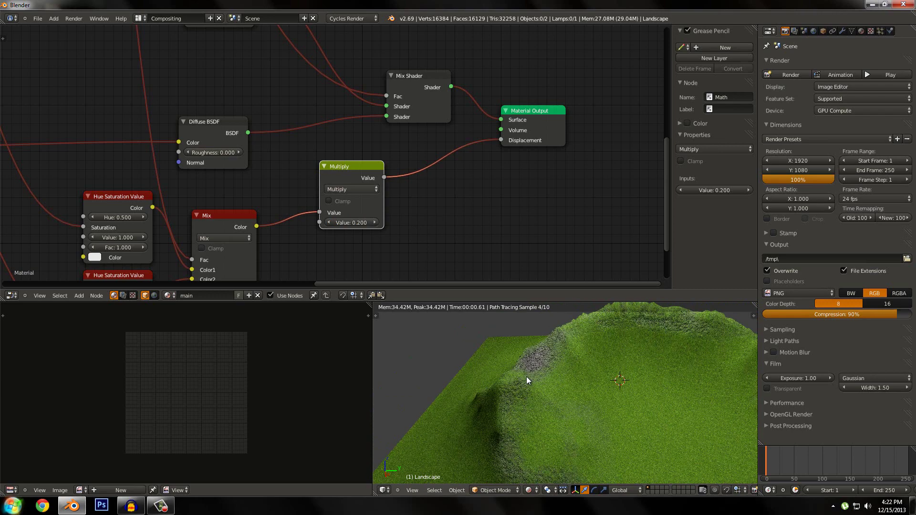
# Step: Turn off rendered shading in the 3D view and switch the render engine to Blender Render
pyautogui.moveTo(601, 359)
pyautogui.mouseDown(button='middle')
pyautogui.moveTo(548, 367)
pyautogui.moveTo(544, 397)
pyautogui.mouseUp(button='middle')
pyautogui.hotkey('shift', 'z')
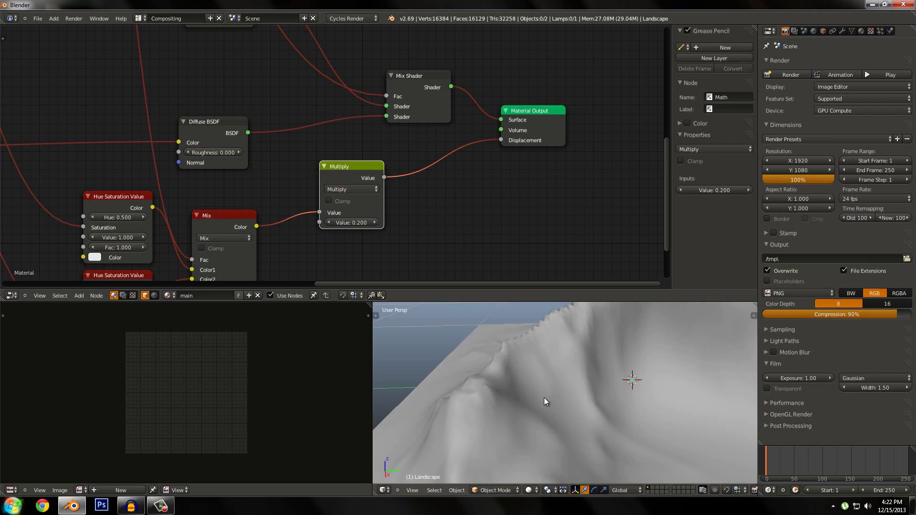
pyautogui.click(347, 17)
pyautogui.click(346, 30)
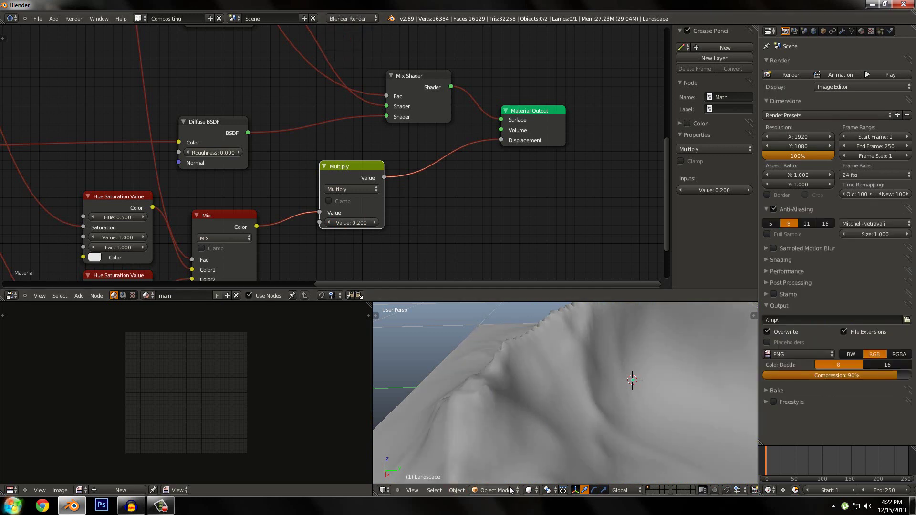
# Step: Enter Texture Paint mode and brush more white onto the landscape's mask along the ridge and its upper slopes
pyautogui.click(495, 490)
pyautogui.click(500, 434)
pyautogui.moveTo(519, 331)
pyautogui.mouseDown(button='middle')
pyautogui.moveTo(509, 357)
pyautogui.moveTo(717, 360)
pyautogui.mouseUp(button='middle')
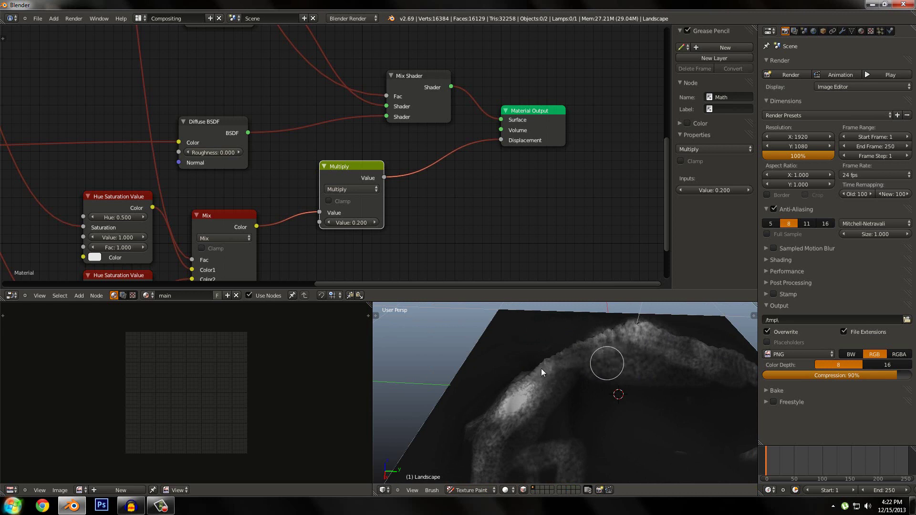
pyautogui.moveTo(541, 368)
pyautogui.mouseDown()
pyautogui.moveTo(625, 380)
pyautogui.moveTo(588, 397)
pyautogui.moveTo(611, 381)
pyautogui.mouseUp()
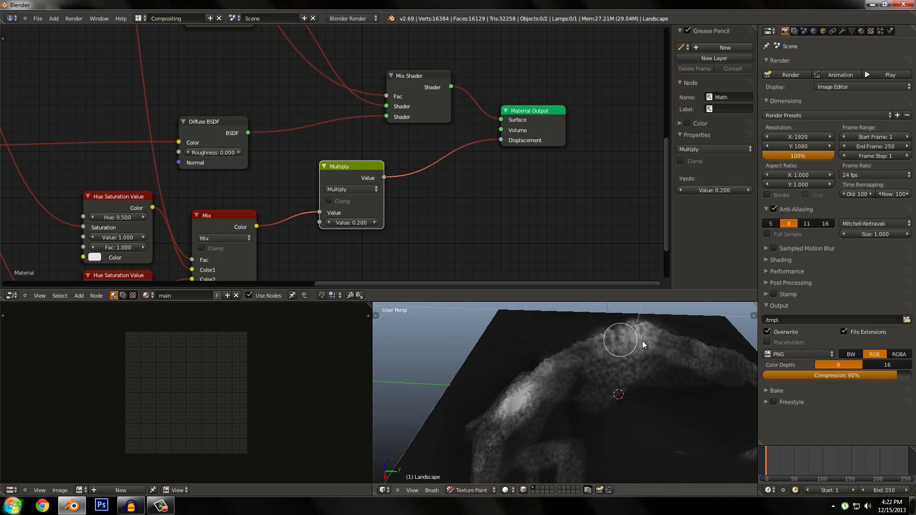
pyautogui.moveTo(643, 339)
pyautogui.mouseDown(button='middle')
pyautogui.moveTo(640, 436)
pyautogui.moveTo(692, 396)
pyautogui.moveTo(520, 366)
pyautogui.moveTo(549, 347)
pyautogui.mouseUp(button='middle')
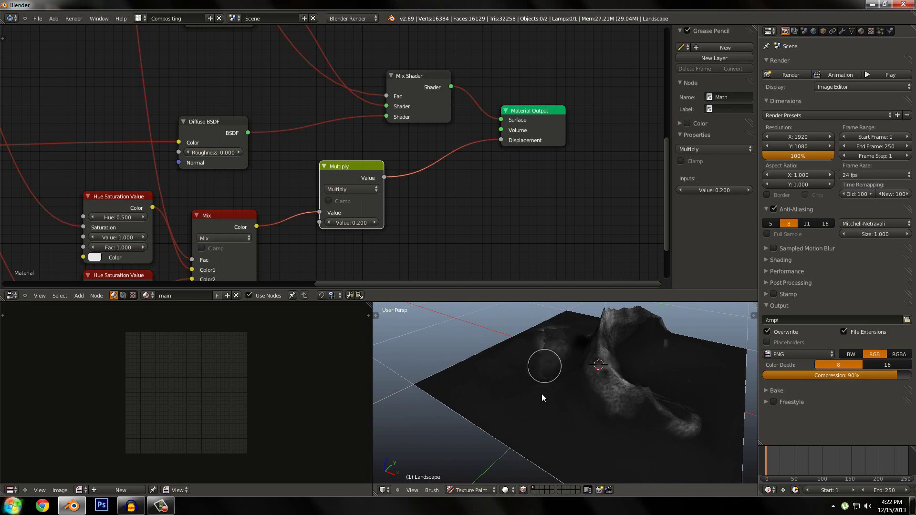
pyautogui.moveTo(544, 414)
pyautogui.mouseDown(button='middle')
pyautogui.moveTo(531, 405)
pyautogui.moveTo(420, 430)
pyautogui.moveTo(391, 385)
pyautogui.moveTo(449, 399)
pyautogui.moveTo(425, 421)
pyautogui.moveTo(654, 432)
pyautogui.moveTo(648, 410)
pyautogui.moveTo(573, 399)
pyautogui.moveTo(600, 388)
pyautogui.moveTo(595, 420)
pyautogui.mouseUp(button='middle')
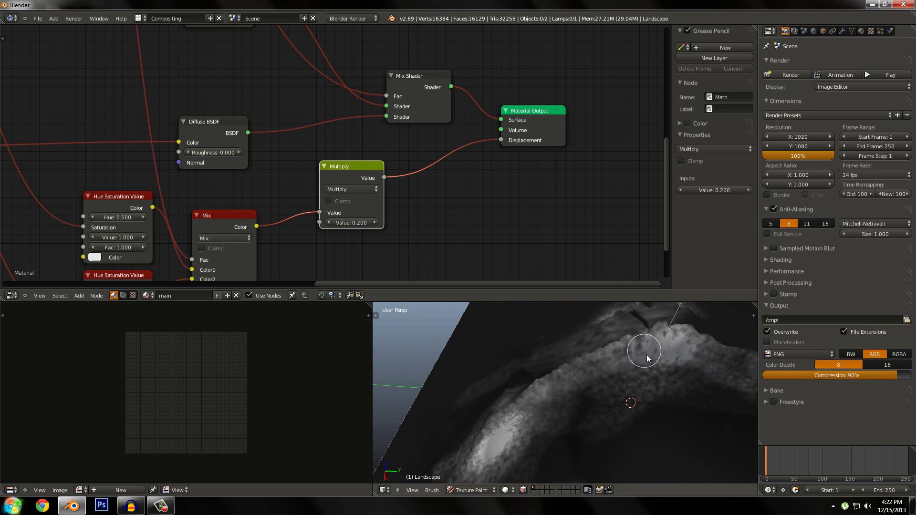
pyautogui.moveTo(646, 354)
pyautogui.mouseDown(button='middle')
pyautogui.moveTo(618, 400)
pyautogui.moveTo(587, 402)
pyautogui.moveTo(585, 391)
pyautogui.mouseUp(button='middle')
pyautogui.scroll(3, 620, 395)
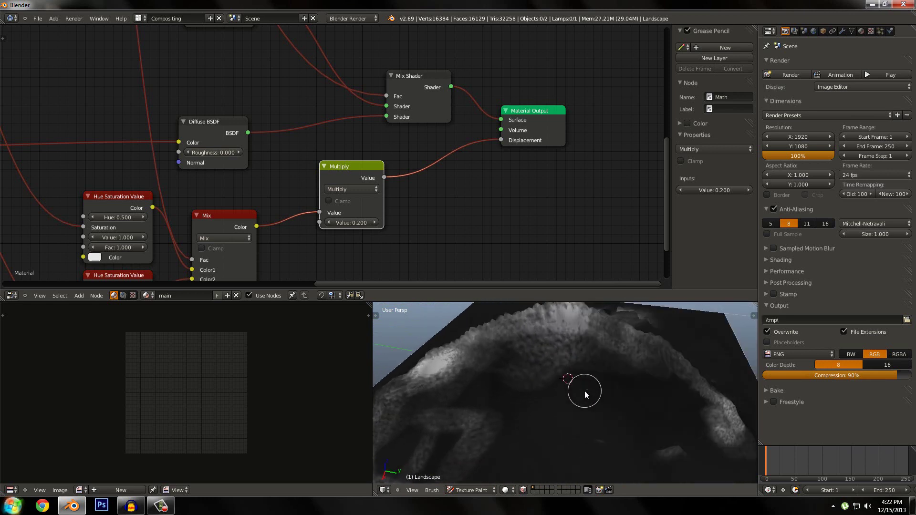
# Step: Return the landscape to Object Mode and switch the render engine to Cycles Render
pyautogui.click(474, 490)
pyautogui.click(471, 472)
pyautogui.click(353, 19)
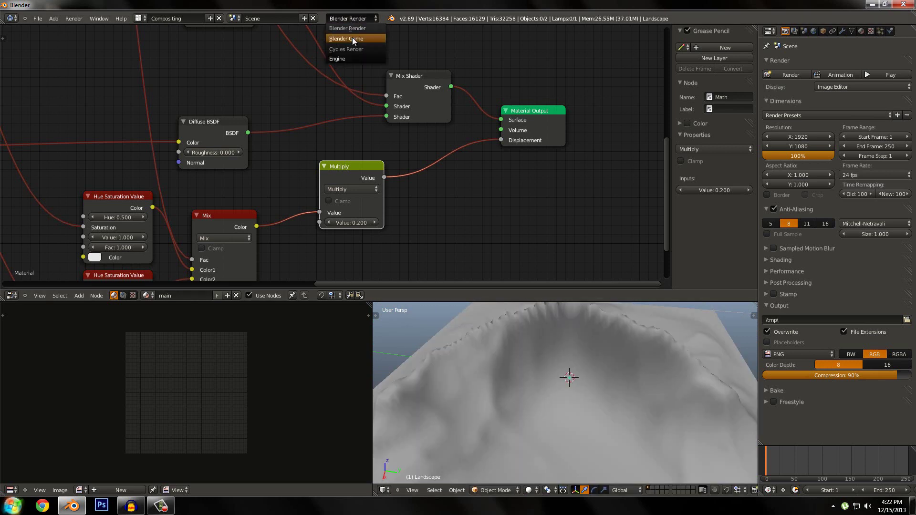
pyautogui.click(350, 49)
# Step: Set the 3D view's shading to Rendered and inspect the grass and dirt blend along the ridge
pyautogui.click(528, 490)
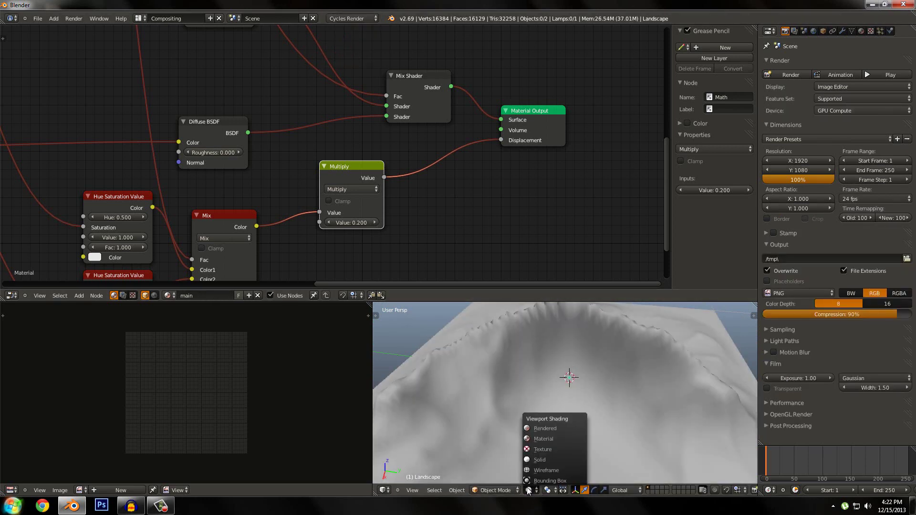
pyautogui.click(531, 480)
pyautogui.scroll(-5, 523, 354)
pyautogui.click(531, 490)
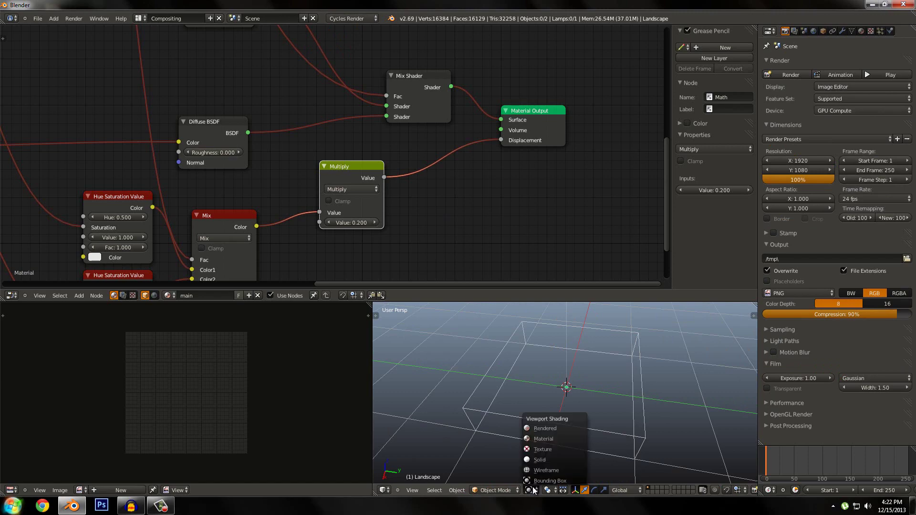
pyautogui.click(538, 430)
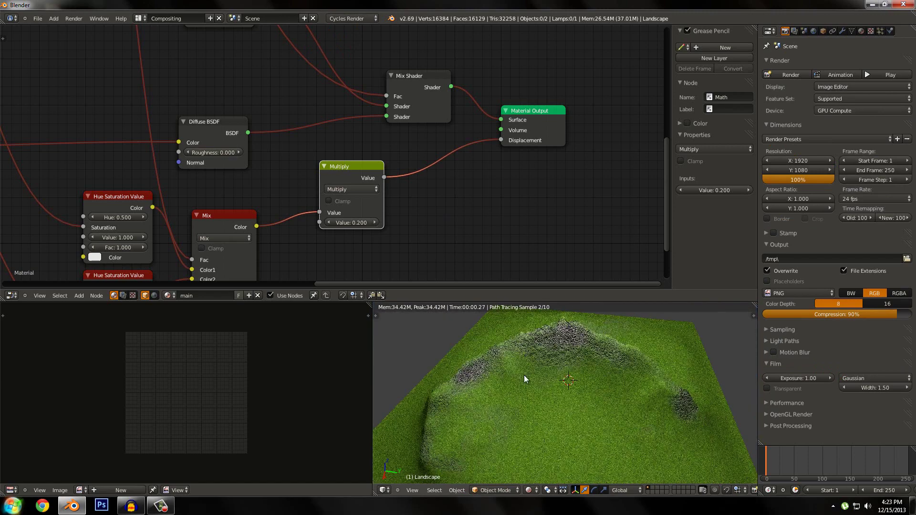
pyautogui.moveTo(524, 406)
pyautogui.mouseDown(button='middle')
pyautogui.moveTo(562, 434)
pyautogui.moveTo(558, 440)
pyautogui.moveTo(577, 345)
pyautogui.mouseUp(button='middle')
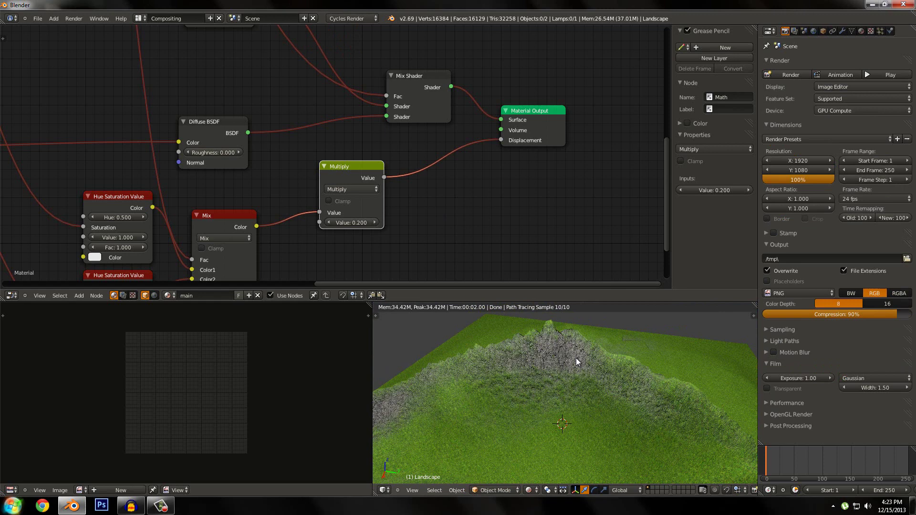
# Step: Turn off rendered shading in the 3D view and deselect all objects
pyautogui.hotkey('shift', 'z')
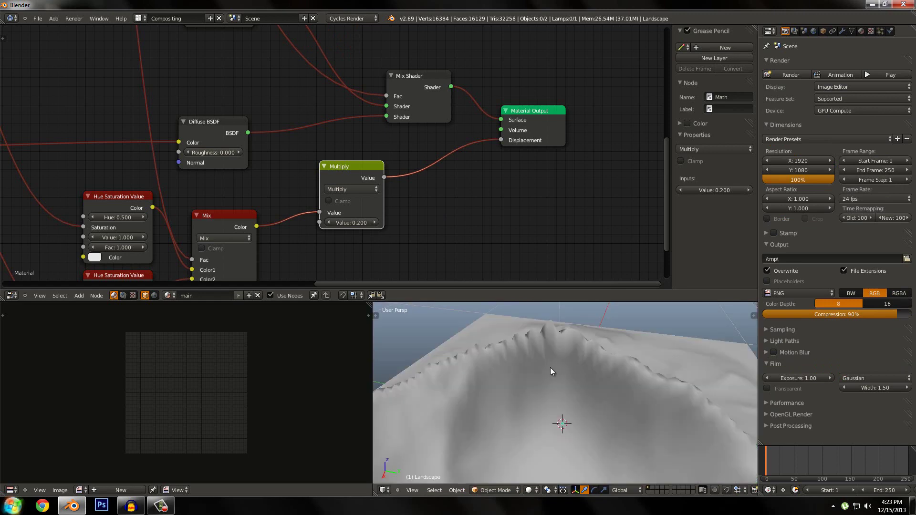
pyautogui.scroll(-4, 560, 370)
pyautogui.moveTo(555, 403); pyautogui.dragTo(504, 383, button='middle')
pyautogui.rightClick(545, 382)
pyautogui.scroll(2, 504, 383)
pyautogui.press('a')
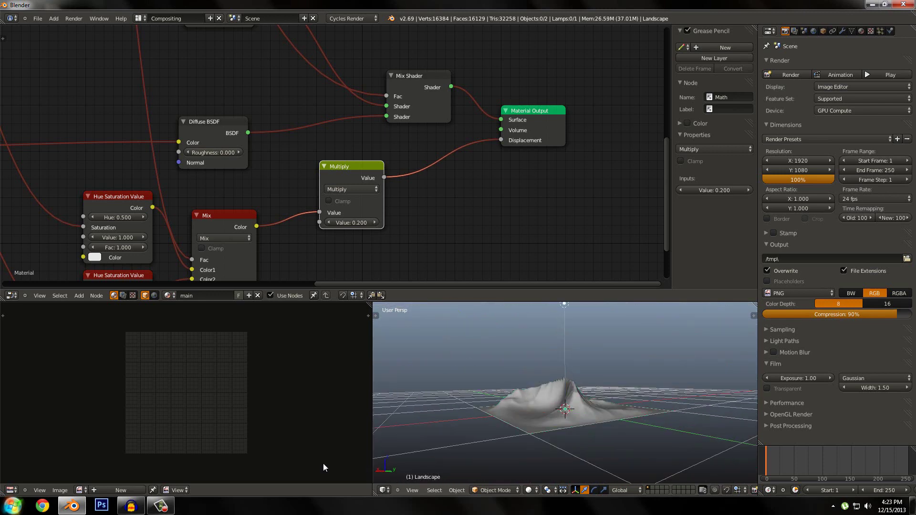
pyautogui.click(157, 505)
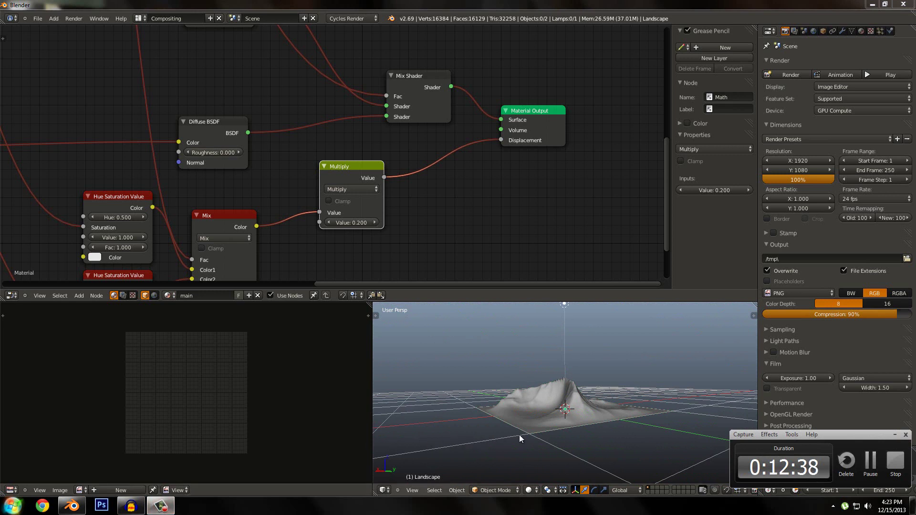